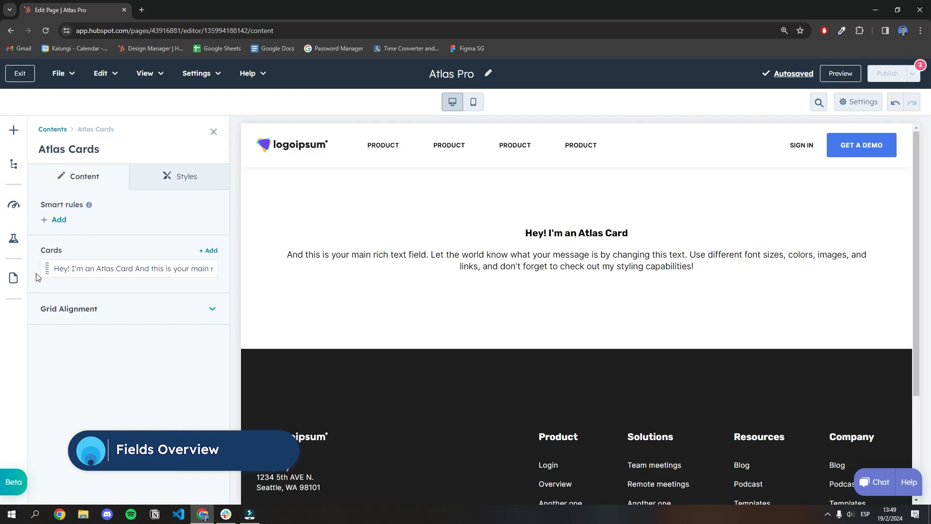
- Duplicate the Atlas card twice and try reordering the cards in the list
{"action": "mouse_move", "coordinate": [183, 267]}
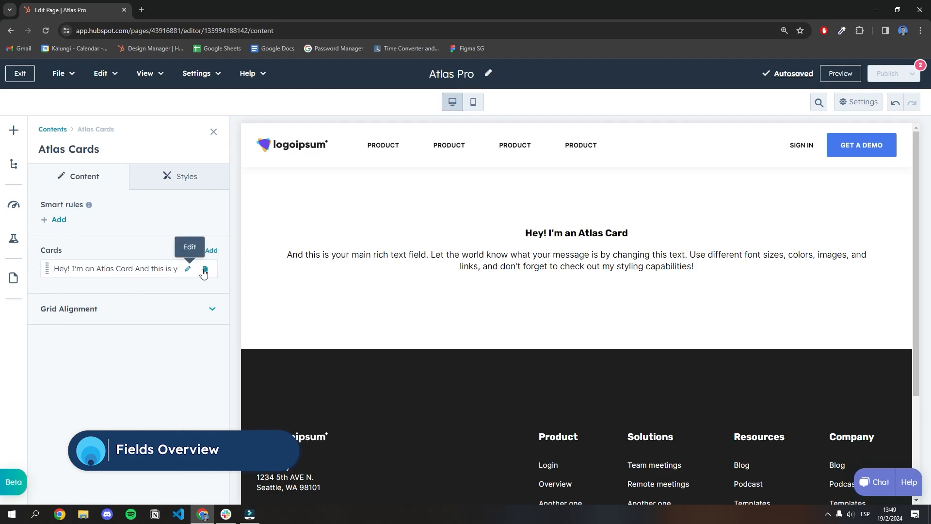
{"action": "left_click", "coordinate": [204, 270]}
{"action": "left_click", "coordinate": [189, 286]}
{"action": "left_click_drag", "start_coordinate": [47, 306], "coordinate": [49, 282]}
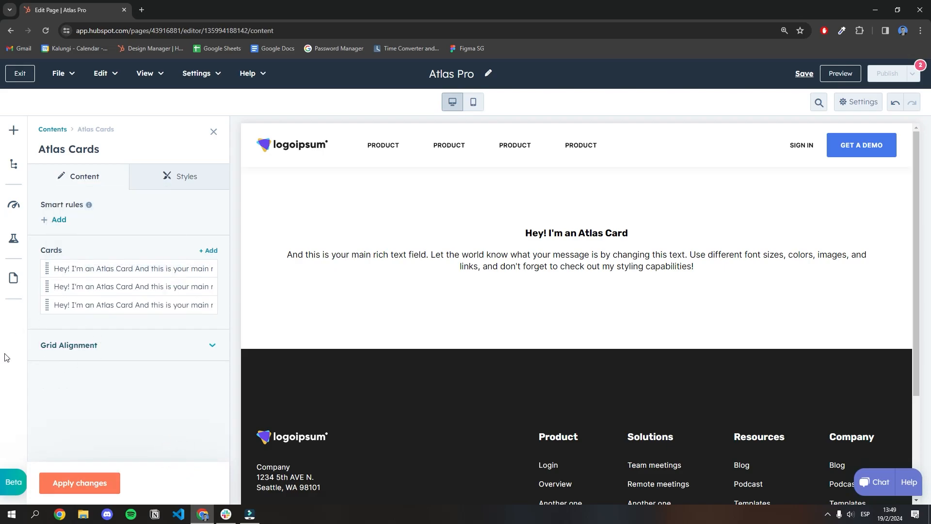
- Review the grid alignment settings and the style options of the Atlas Cards module
{"action": "left_click", "coordinate": [167, 346]}
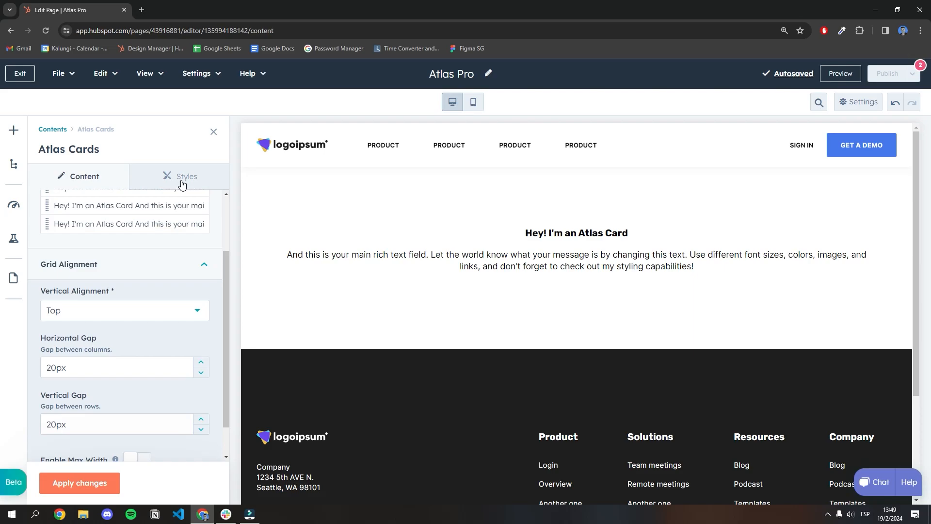
{"action": "left_click", "coordinate": [152, 180]}
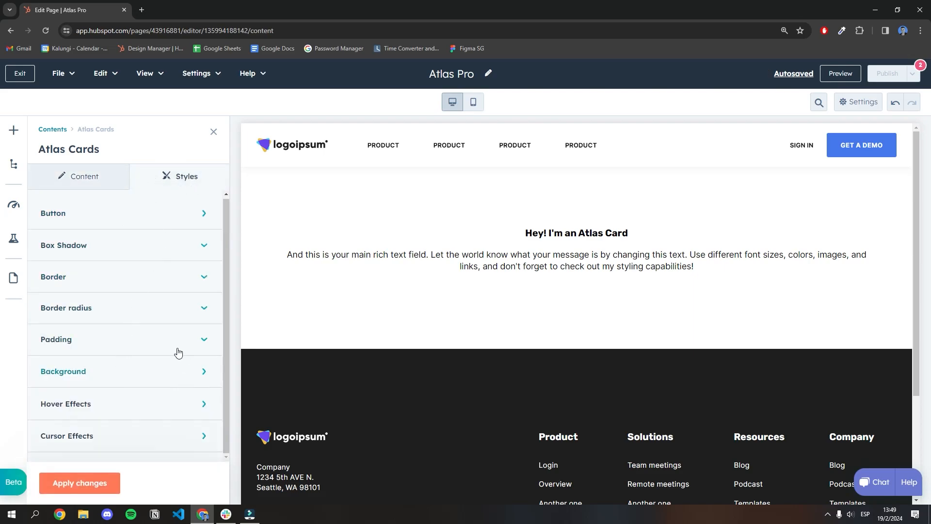
{"action": "left_click", "coordinate": [83, 179]}
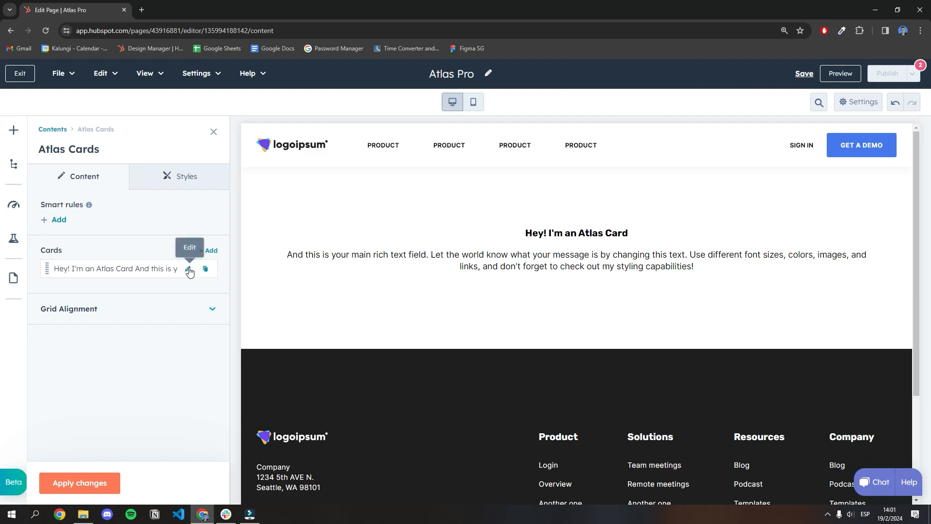
- Italicize the body paragraph in the card's main content and look through the formatting and insert options
{"action": "left_click", "coordinate": [188, 269]}
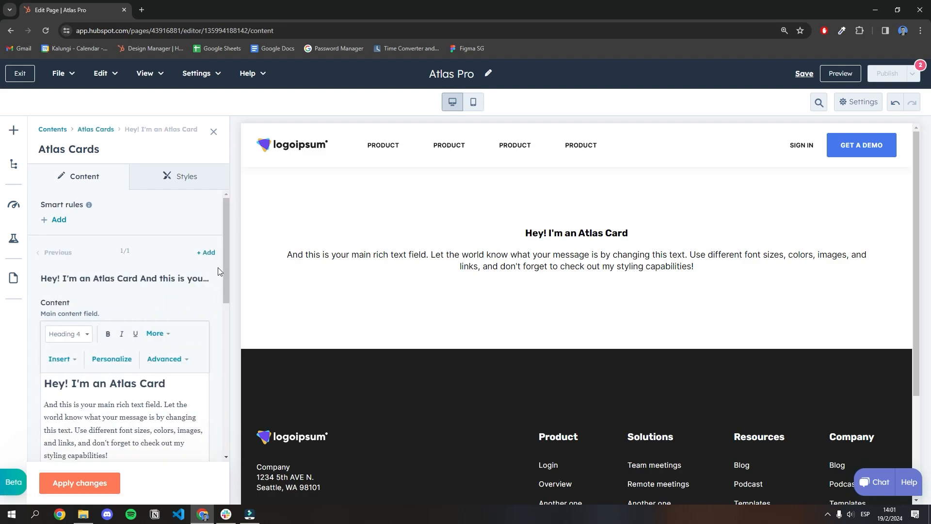
{"action": "left_click_drag", "start_coordinate": [226, 289], "coordinate": [226, 296]}
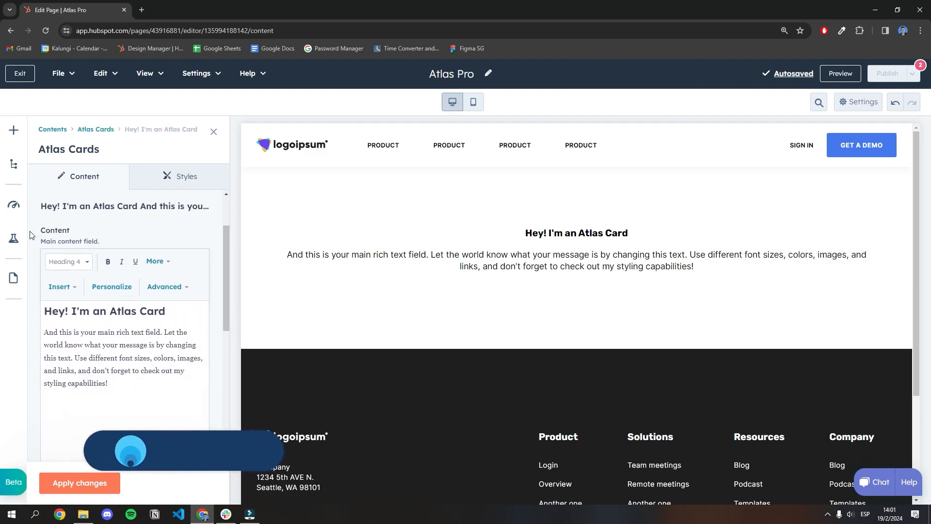
{"action": "left_click_drag", "start_coordinate": [129, 383], "coordinate": [26, 323]}
{"action": "left_click", "coordinate": [123, 263]}
{"action": "left_click", "coordinate": [162, 262]}
{"action": "left_click", "coordinate": [161, 262]}
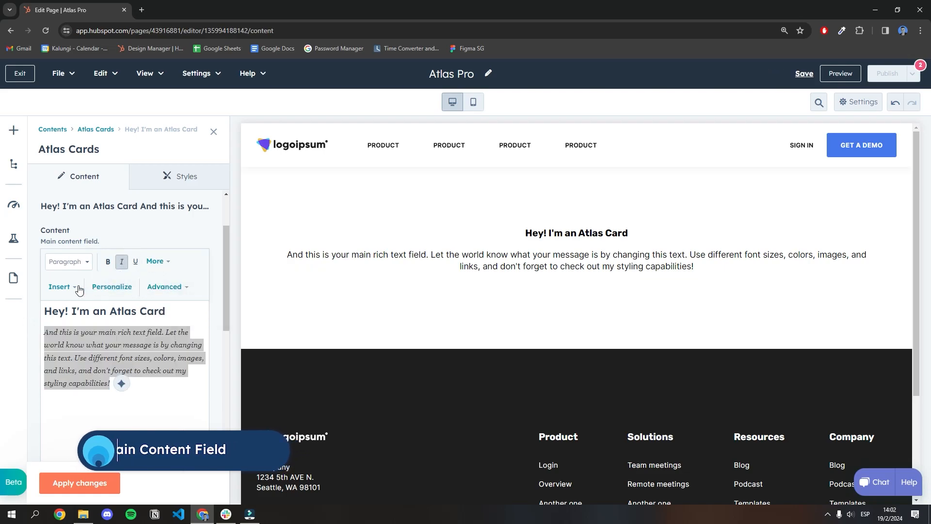
{"action": "left_click", "coordinate": [59, 286]}
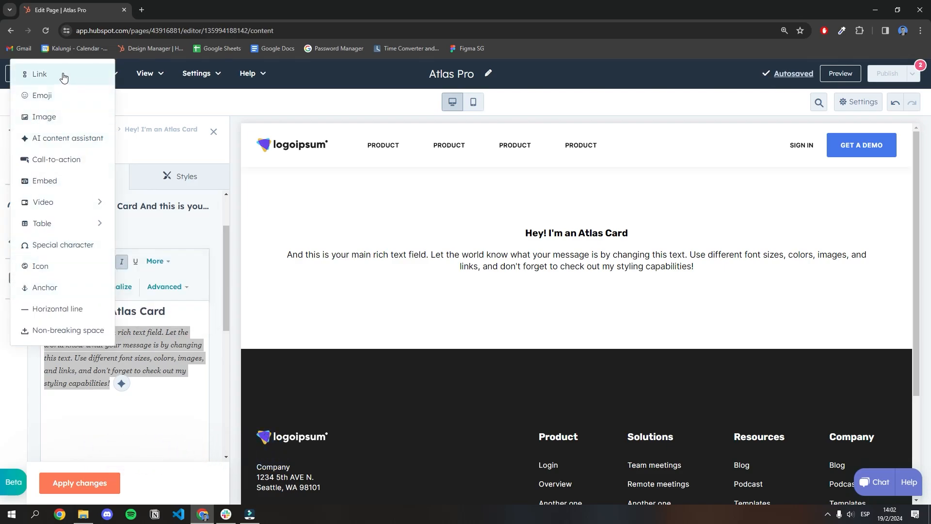
{"action": "mouse_move", "coordinate": [74, 208]}
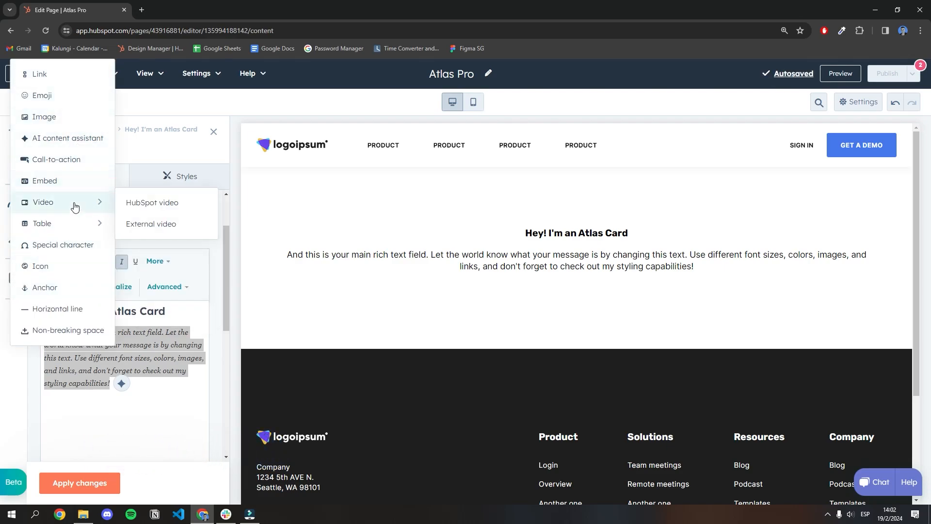
{"action": "left_click", "coordinate": [152, 380]}
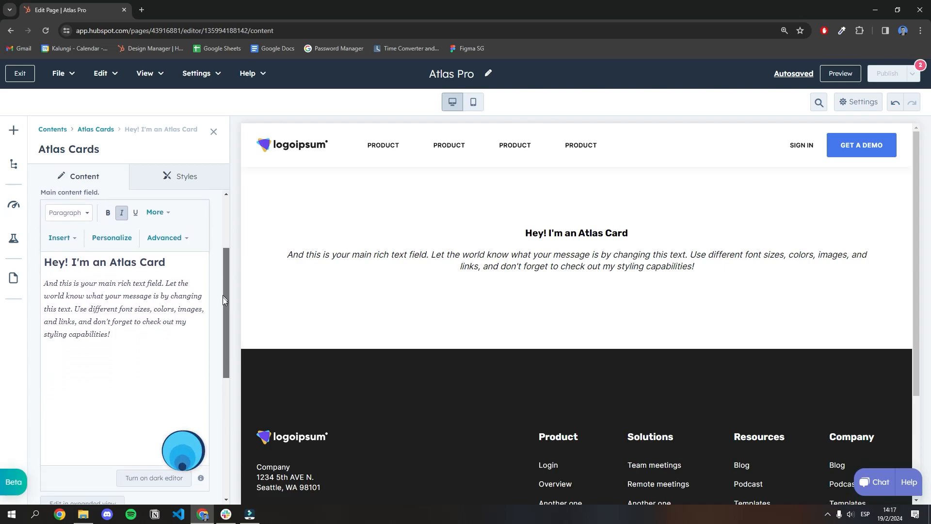
- Add the lion photo from the recent images as the card's image
{"action": "scroll", "coordinate": [202, 382], "scroll_direction": "down", "scroll_amount": 5}
{"action": "left_click", "coordinate": [124, 320]}
{"action": "scroll", "coordinate": [126, 335], "scroll_direction": "down", "scroll_amount": 2}
{"action": "left_click", "coordinate": [125, 352]}
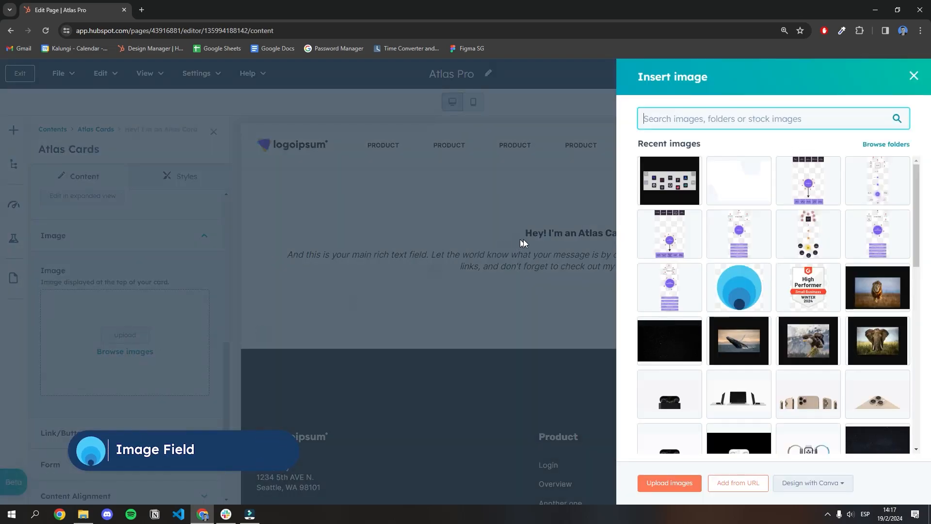
{"action": "left_click", "coordinate": [877, 287]}
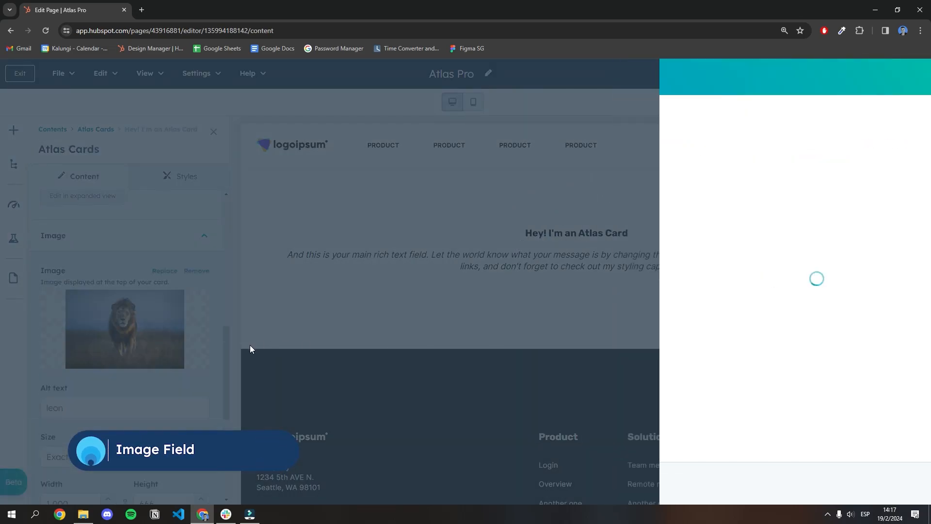
- Set the lion image's size mode to Automatically adjust
{"action": "left_click_drag", "start_coordinate": [225, 341], "coordinate": [226, 377]}
{"action": "left_click_drag", "start_coordinate": [65, 296], "coordinate": [46, 316]}
{"action": "left_click", "coordinate": [30, 343]}
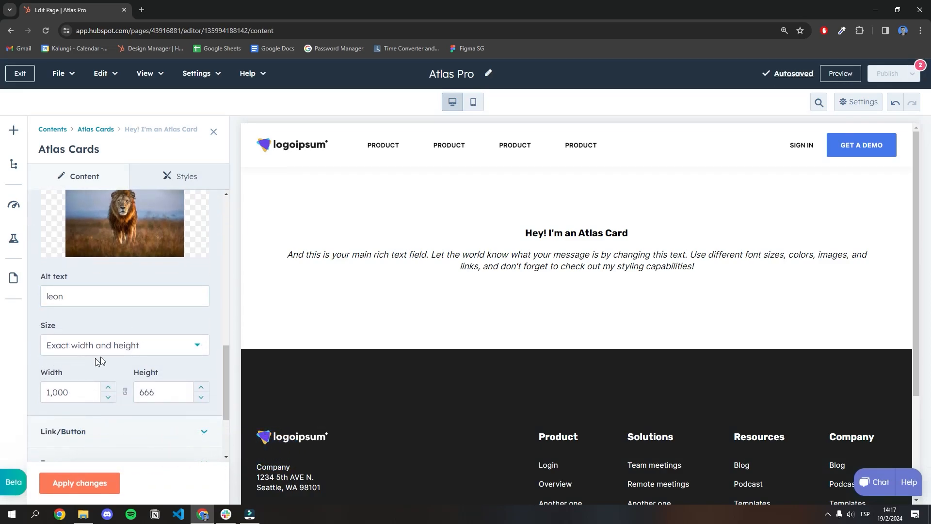
{"action": "left_click", "coordinate": [137, 351]}
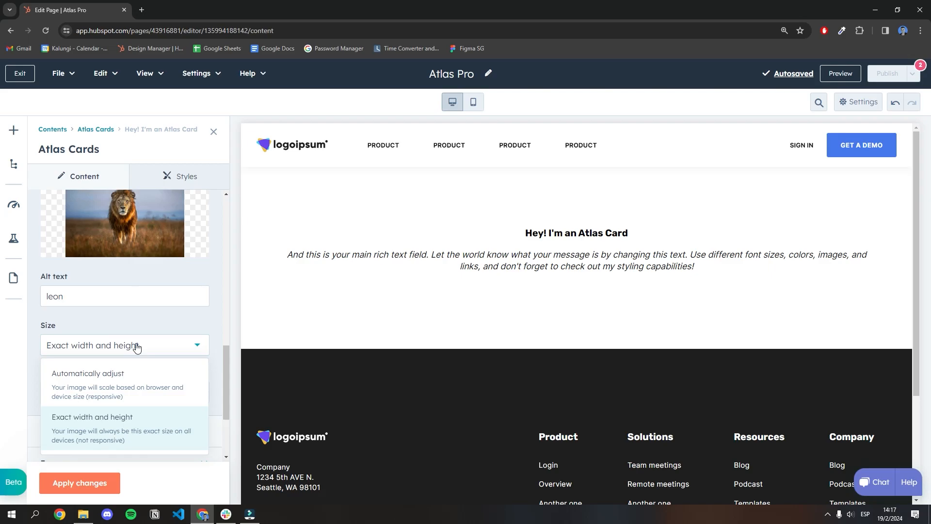
{"action": "left_click", "coordinate": [132, 377]}
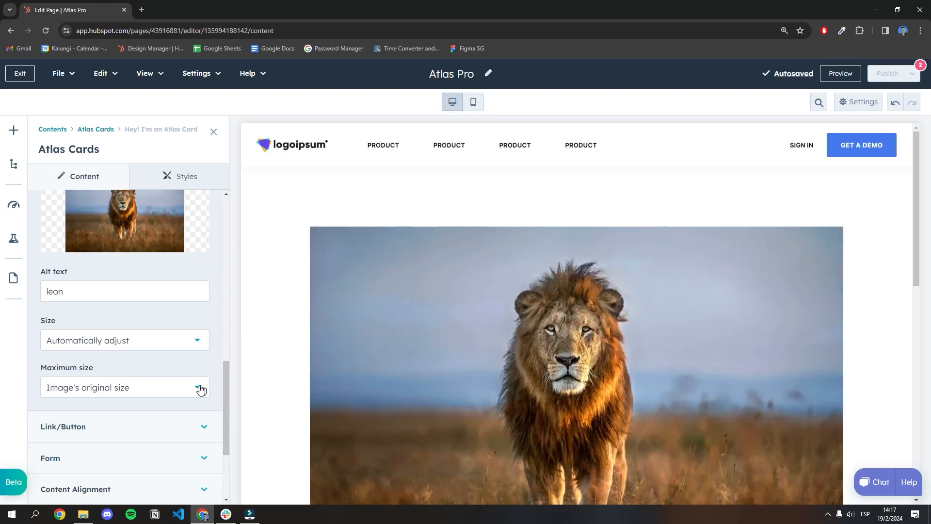
- Limit the lion image's maximum size to a width of 200 and apply the changes
{"action": "left_click", "coordinate": [197, 388]}
{"action": "left_click", "coordinate": [112, 435]}
{"action": "triple_click", "coordinate": [77, 434]}
{"action": "type", "text": "200"}
{"action": "left_click", "coordinate": [92, 488]}
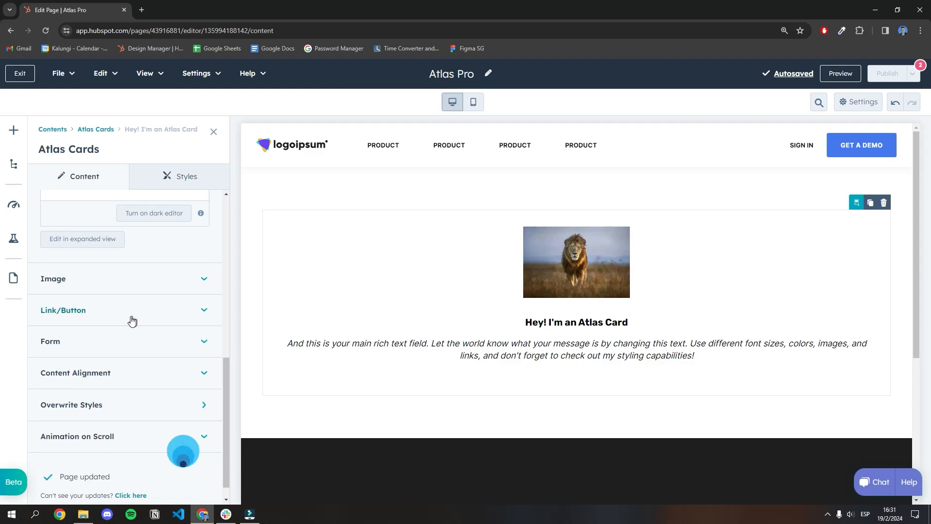
- Set the card's link type to Full Card Link
{"action": "left_click", "coordinate": [102, 314]}
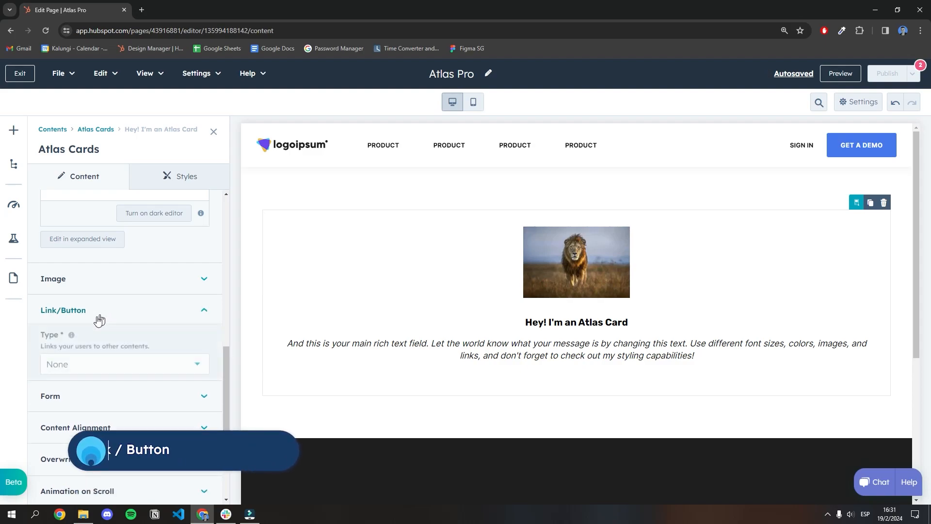
{"action": "left_click", "coordinate": [145, 370]}
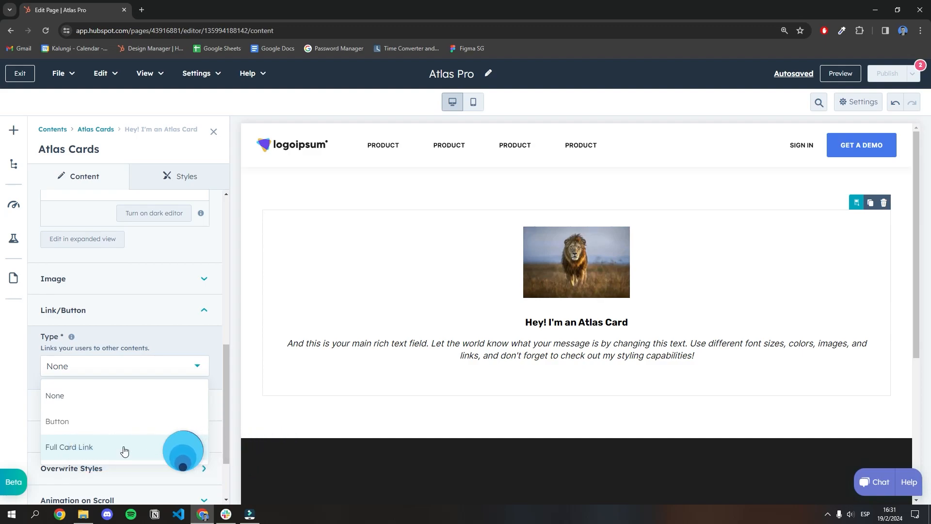
{"action": "left_click", "coordinate": [183, 447]}
{"action": "scroll", "coordinate": [217, 379], "scroll_direction": "down", "scroll_amount": 3}
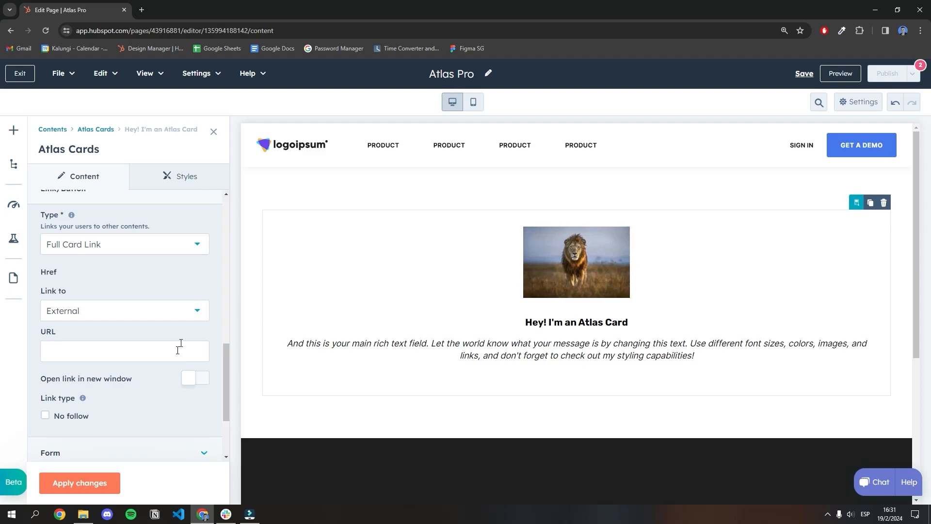
- Try External as the link destination, switch it to Content, and check the page picker without choosing a page
{"action": "left_click", "coordinate": [112, 314]}
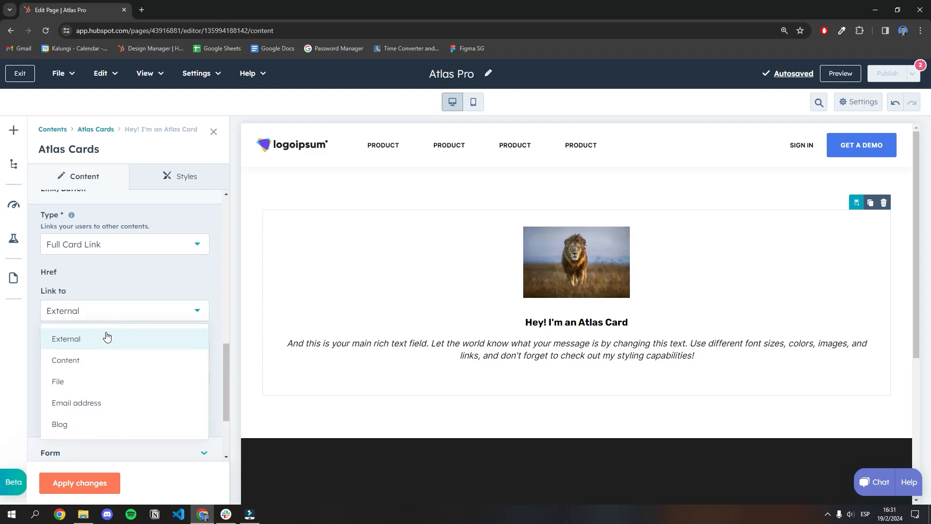
{"action": "left_click", "coordinate": [105, 341]}
{"action": "left_click", "coordinate": [91, 350]}
{"action": "left_click", "coordinate": [112, 314]}
{"action": "left_click", "coordinate": [103, 359]}
{"action": "left_click", "coordinate": [119, 361]}
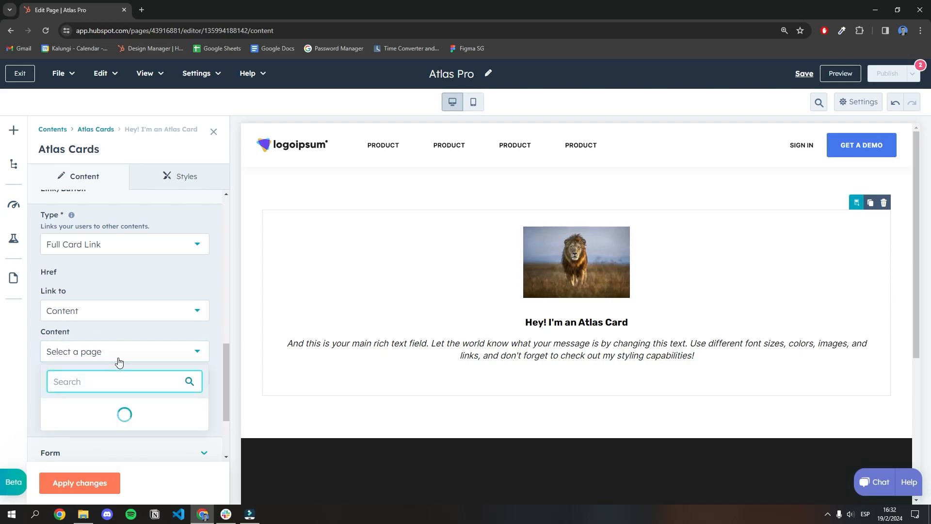
{"action": "left_click", "coordinate": [119, 361]}
{"action": "left_click", "coordinate": [117, 317]}
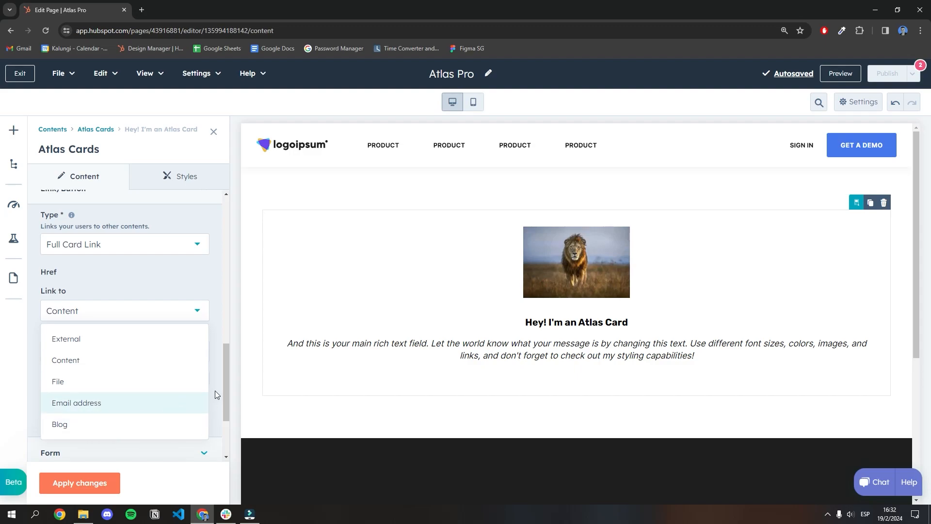
- Change the card's link type to Button, keeping the text Get Started
{"action": "scroll", "coordinate": [214, 391], "scroll_direction": "up", "scroll_amount": 3}
{"action": "left_click", "coordinate": [116, 332]}
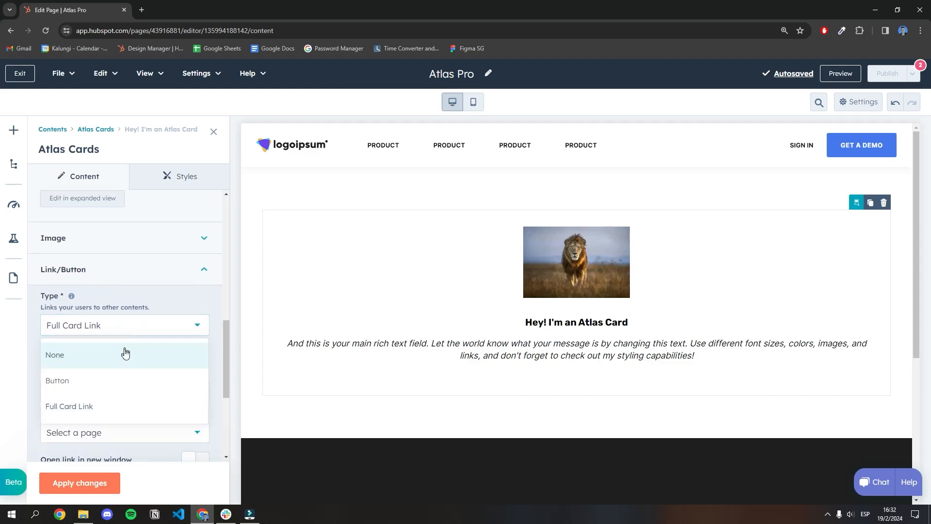
{"action": "left_click", "coordinate": [100, 383]}
{"action": "scroll", "coordinate": [141, 352], "scroll_direction": "down", "scroll_amount": 2}
{"action": "left_click_drag", "start_coordinate": [107, 304], "coordinate": [39, 307]}
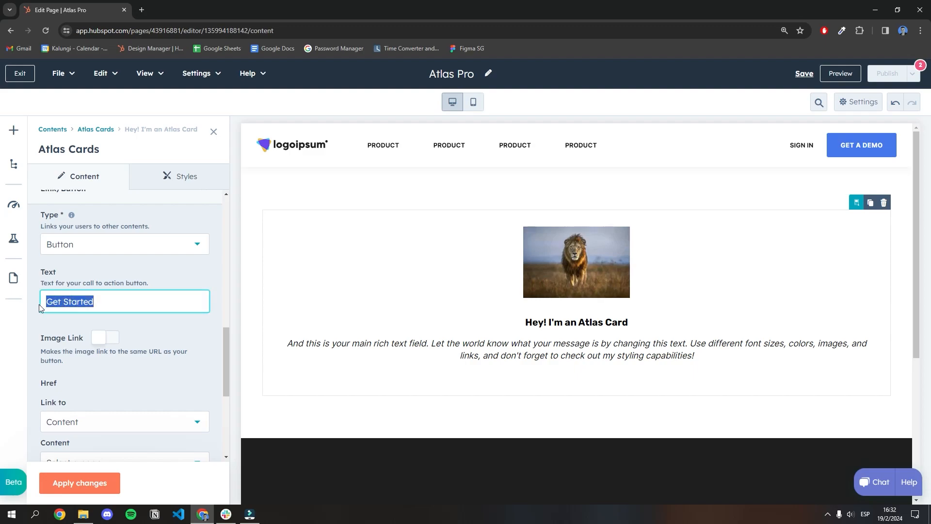
{"action": "left_click", "coordinate": [144, 330]}
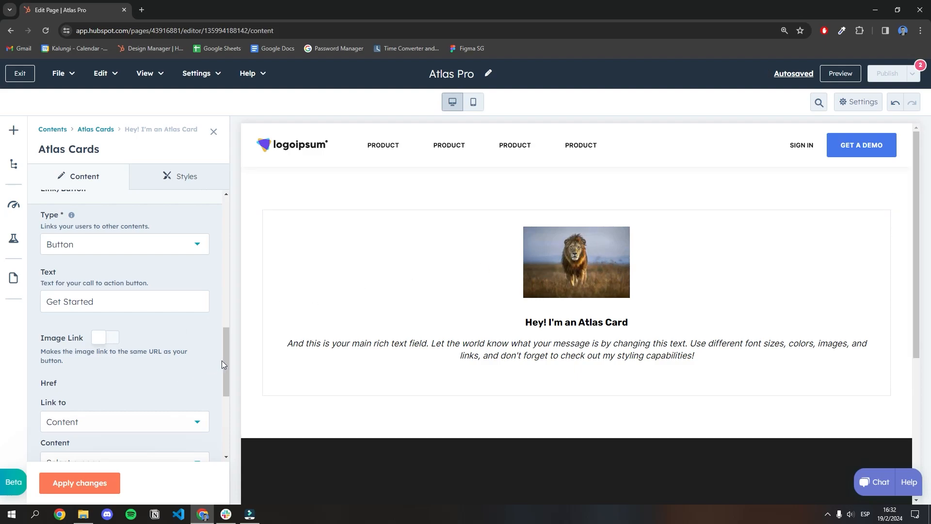
{"action": "left_click_drag", "start_coordinate": [225, 362], "coordinate": [225, 388]}
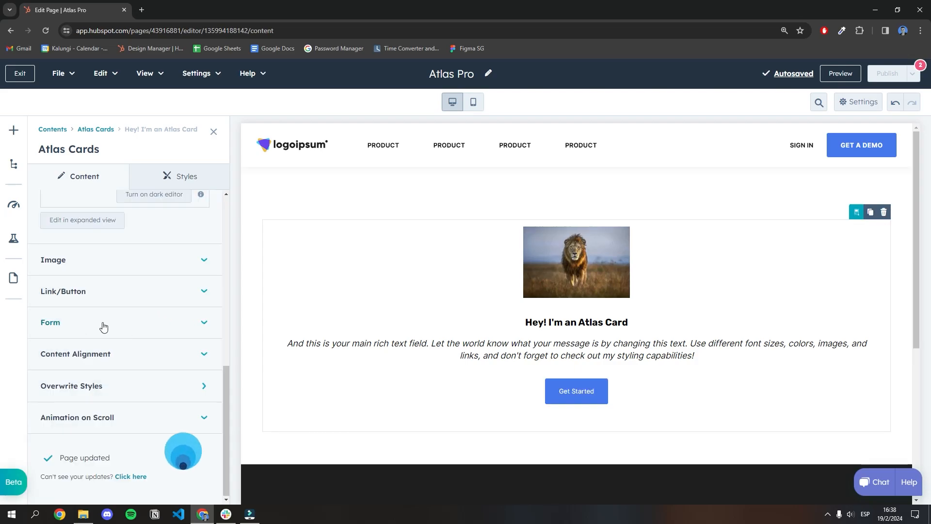
- Enable the card's form, choose the Test form and apply the changes
{"action": "left_click", "coordinate": [104, 323]}
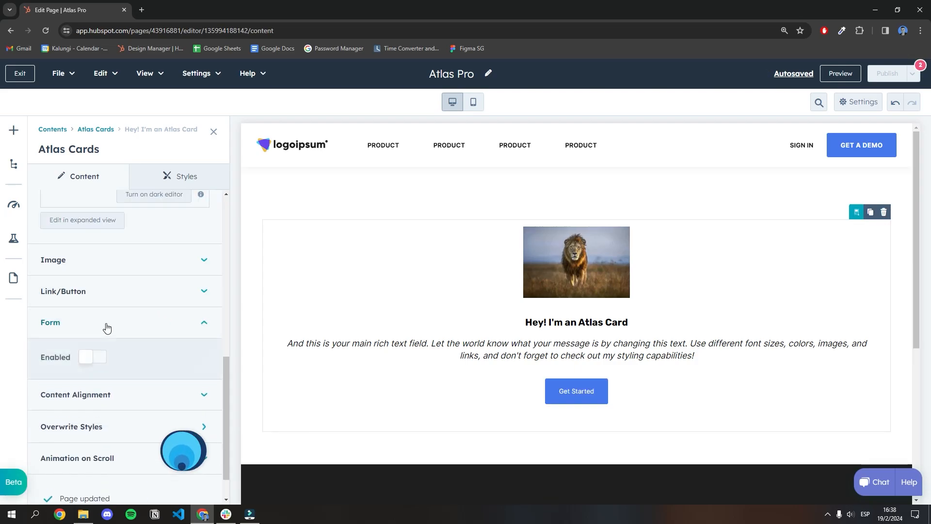
{"action": "left_click", "coordinate": [93, 357]}
{"action": "scroll", "coordinate": [136, 368], "scroll_direction": "down", "scroll_amount": 1}
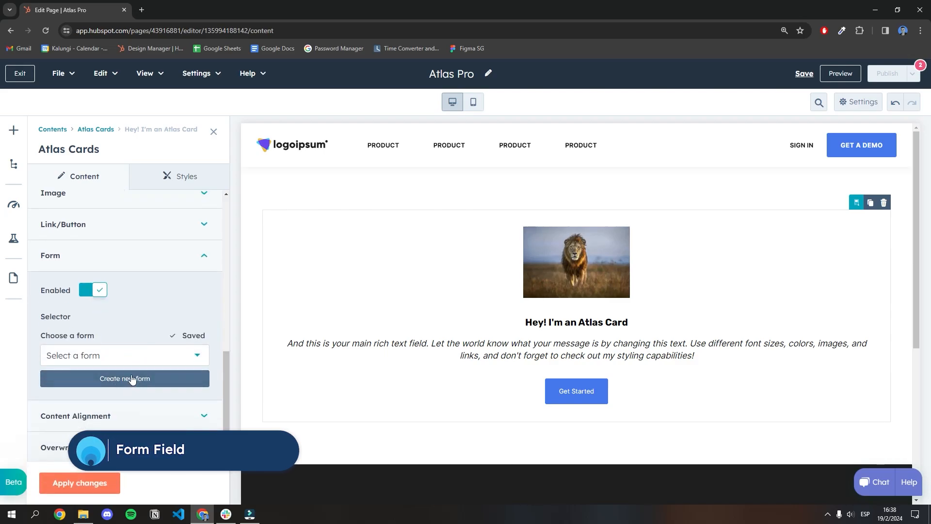
{"action": "left_click", "coordinate": [130, 369]}
{"action": "left_click", "coordinate": [82, 410]}
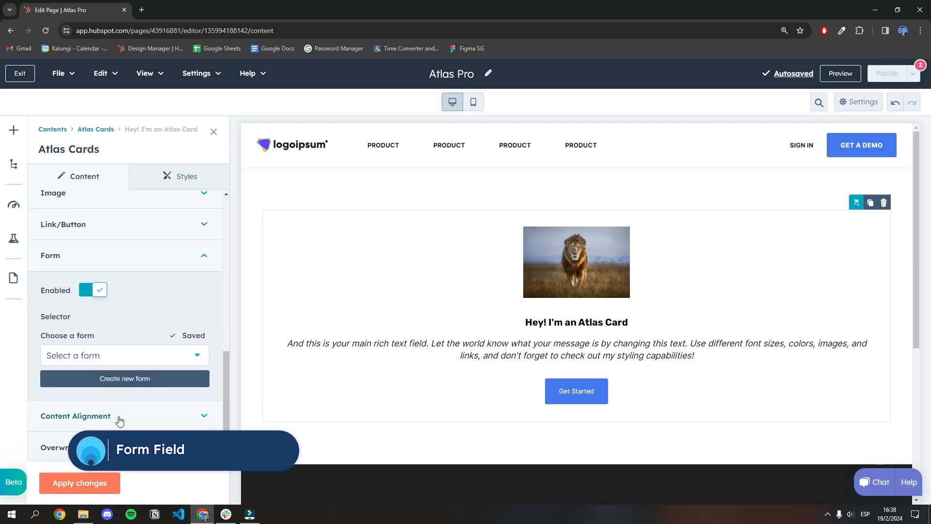
{"action": "left_click", "coordinate": [84, 482]}
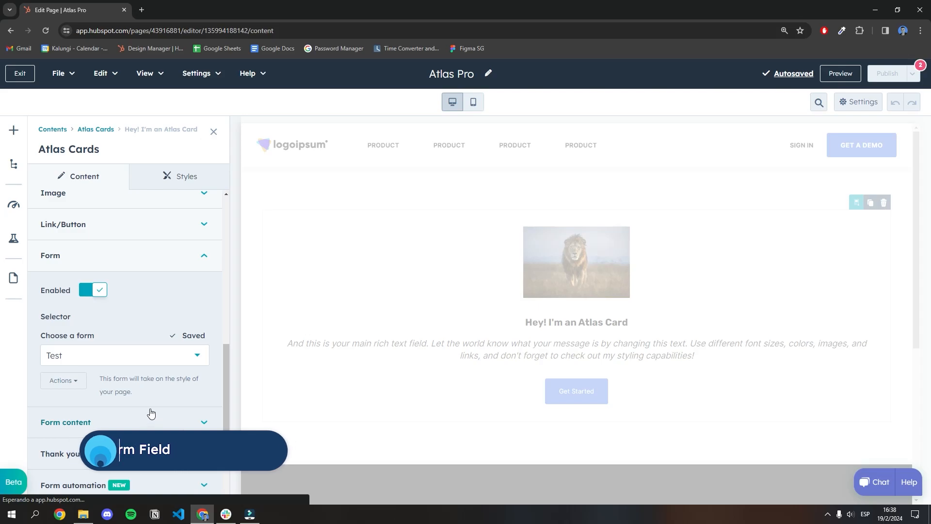
- Check the form in the page preview and disable it again
{"action": "scroll", "coordinate": [343, 389], "scroll_direction": "down", "scroll_amount": 2}
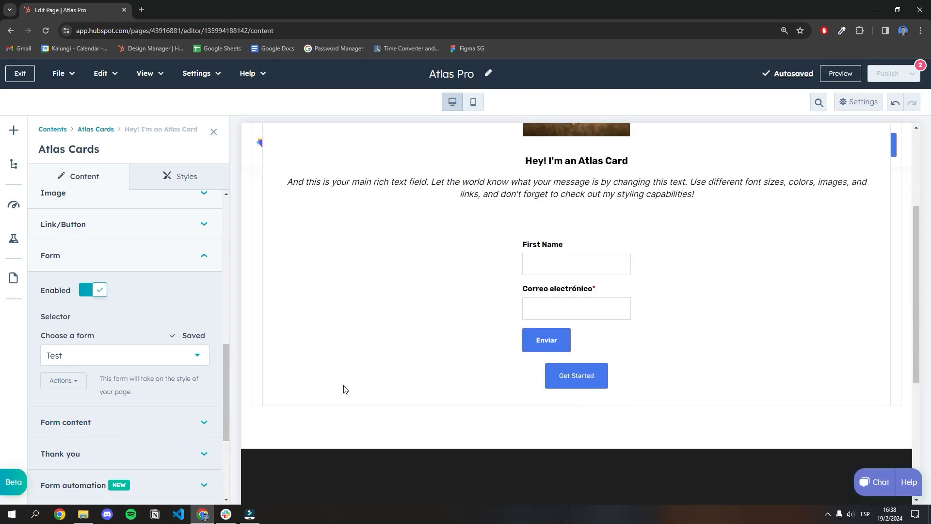
{"action": "left_click", "coordinate": [95, 292]}
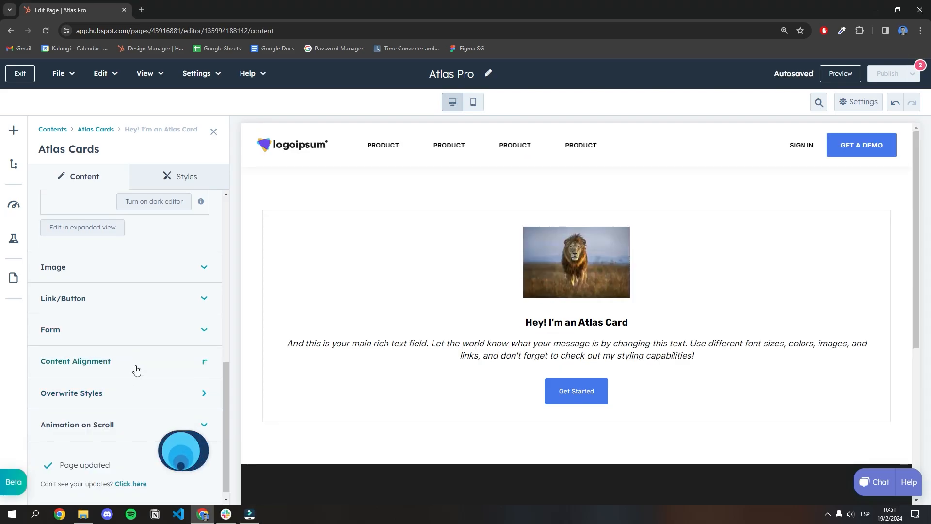
- Set the card's content alignment to Left and apply the changes
{"action": "left_click", "coordinate": [135, 369]}
{"action": "left_click", "coordinate": [134, 406]}
{"action": "left_click", "coordinate": [115, 325]}
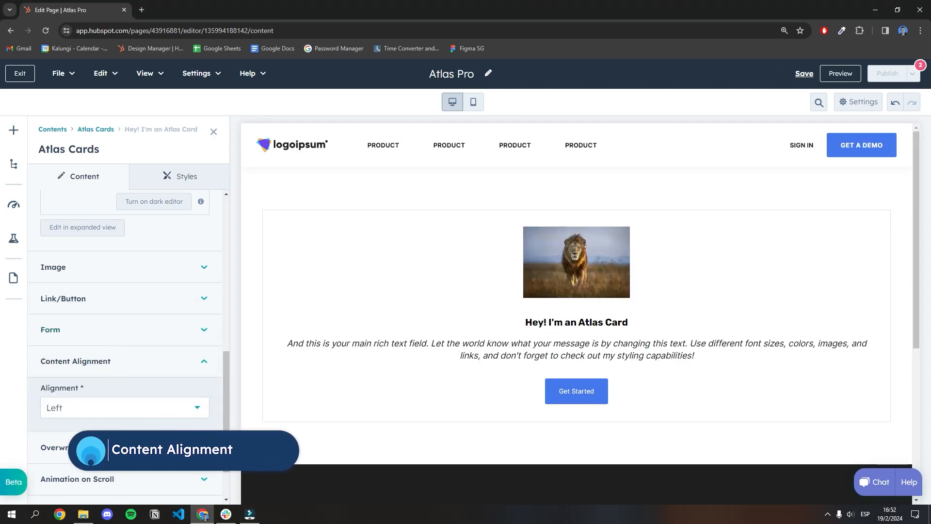
{"action": "left_click", "coordinate": [80, 491]}
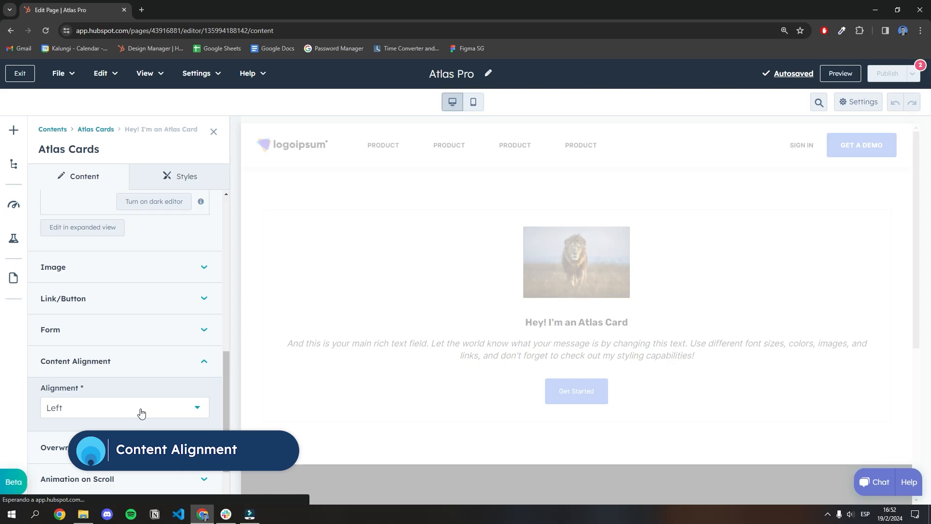
- Try the Right content alignment on the card, set the alignment back to Center and apply the changes
{"action": "left_click", "coordinate": [141, 412]}
{"action": "left_click", "coordinate": [121, 376]}
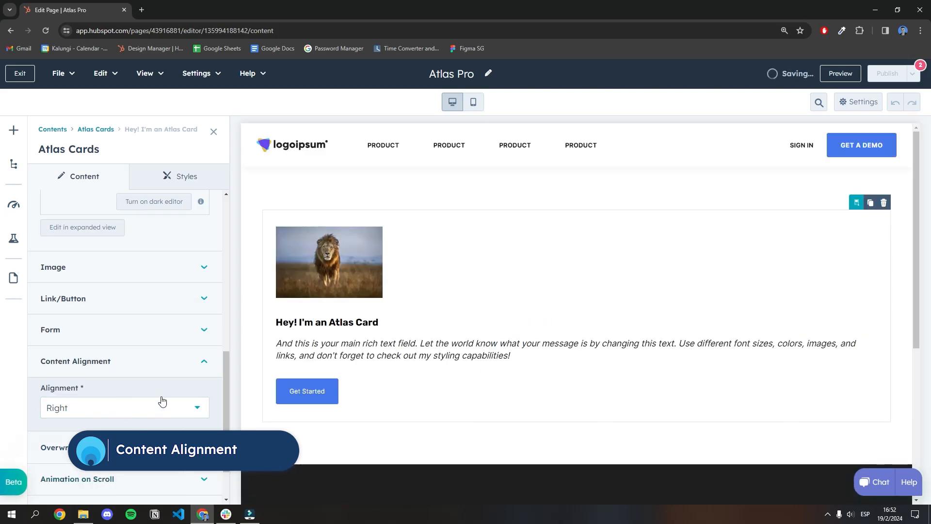
{"action": "left_click", "coordinate": [145, 409]}
{"action": "left_click", "coordinate": [57, 350]}
{"action": "left_click", "coordinate": [94, 490]}
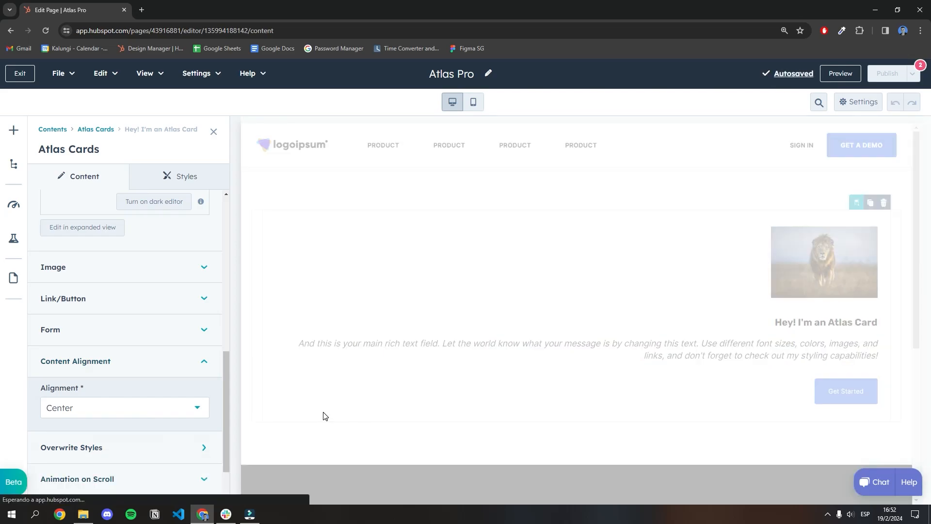
{"action": "left_click", "coordinate": [198, 367]}
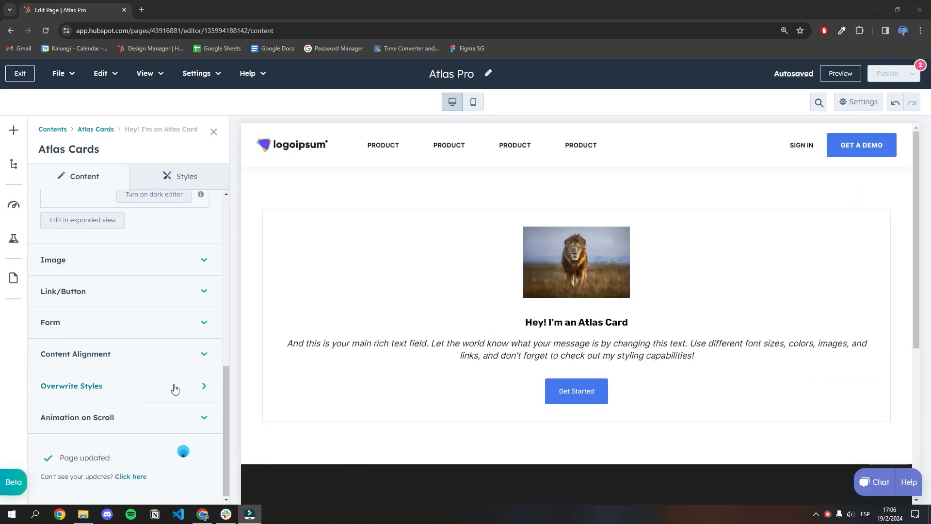
- Open the card's overwrite styles and enable Animation on Scroll, reviewing its effect, offset, delay and duration settings
{"action": "left_click", "coordinate": [147, 386]}
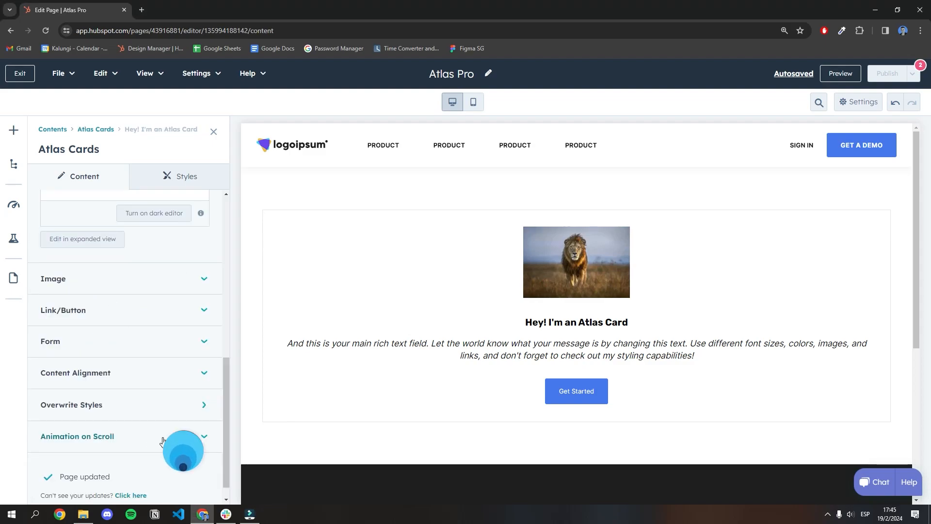
{"action": "left_click", "coordinate": [162, 439]}
{"action": "left_click", "coordinate": [97, 391]}
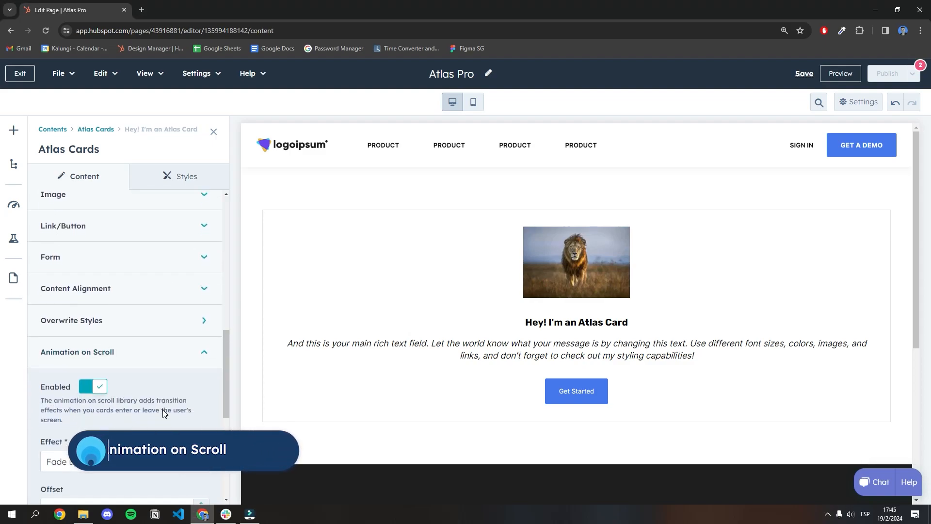
{"action": "scroll", "coordinate": [162, 409], "scroll_direction": "down", "scroll_amount": 3}
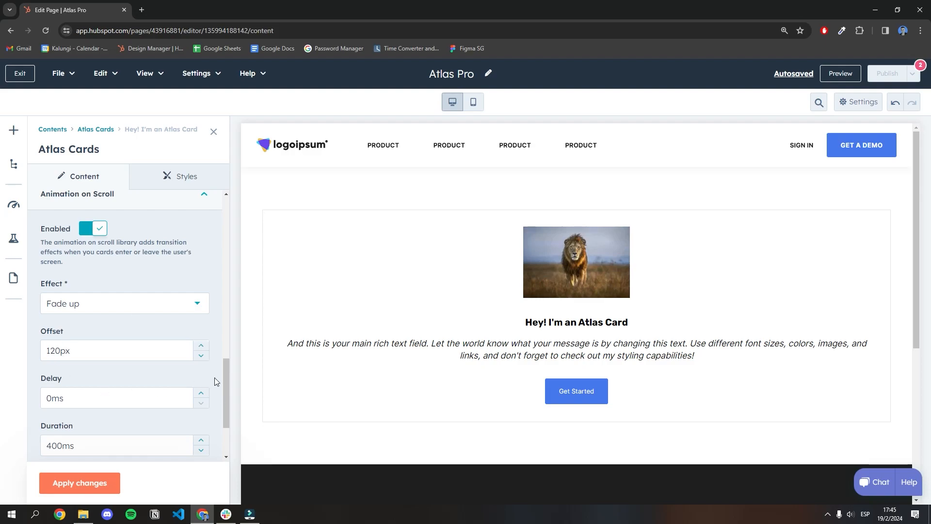
{"action": "scroll", "coordinate": [216, 380], "scroll_direction": "down", "scroll_amount": 2}
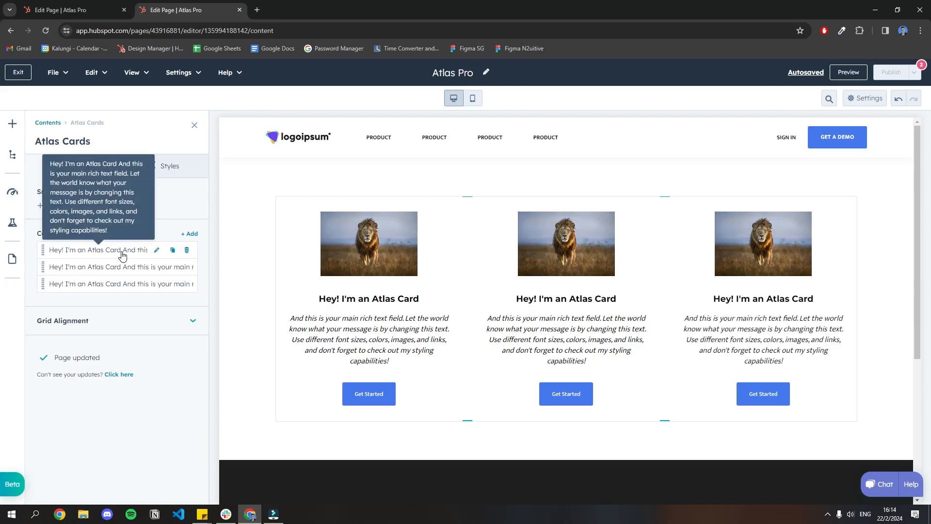
- In the button styles for all Atlas cards, enable the background and set its color to EAD1DC
{"action": "left_click", "coordinate": [176, 177]}
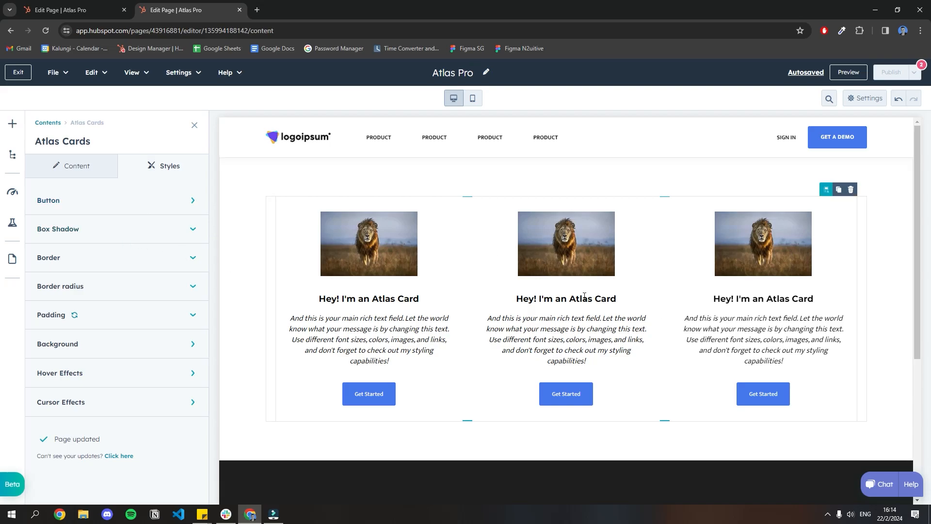
{"action": "left_click", "coordinate": [105, 200]}
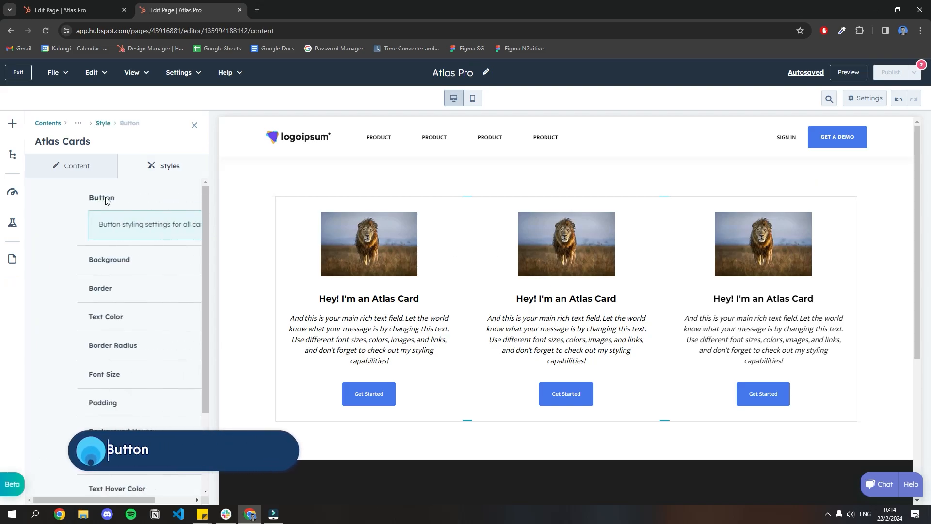
{"action": "left_click", "coordinate": [97, 262]}
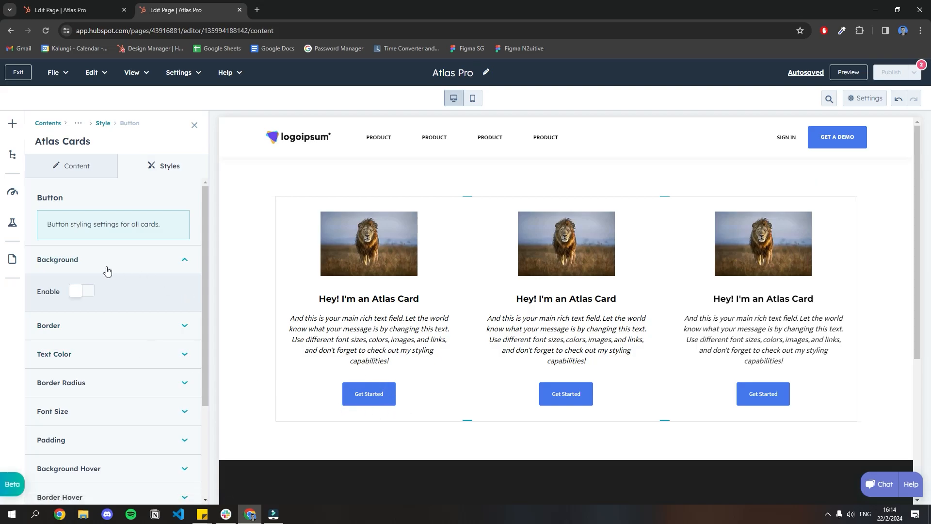
{"action": "left_click", "coordinate": [82, 294]}
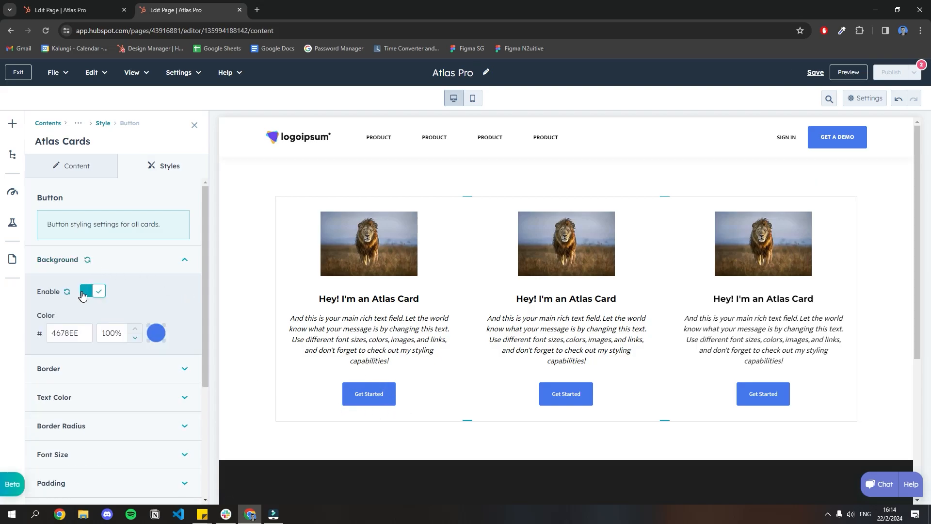
{"action": "left_click", "coordinate": [155, 334]}
{"action": "left_click", "coordinate": [304, 304]}
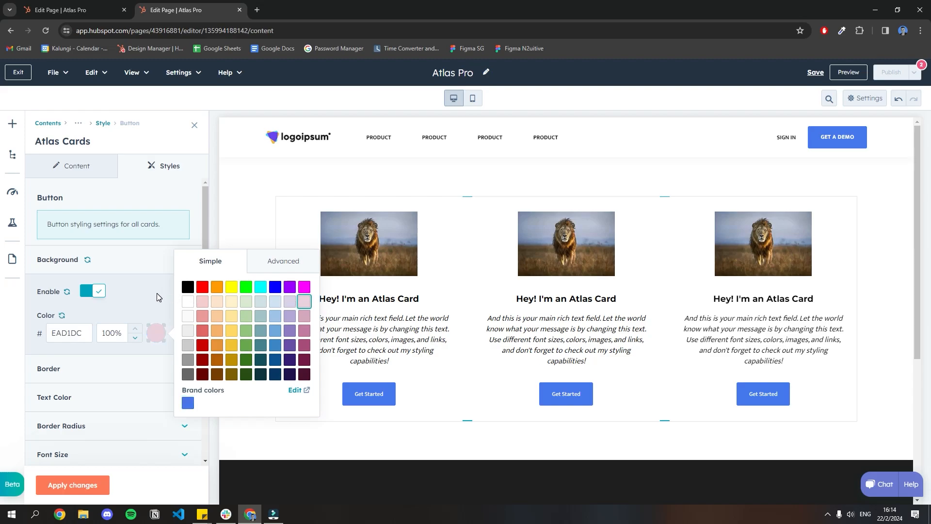
- Enable the button border with color 000000 and a width of 2px
{"action": "scroll", "coordinate": [157, 292], "scroll_direction": "down", "scroll_amount": 2}
{"action": "left_click", "coordinate": [111, 289]}
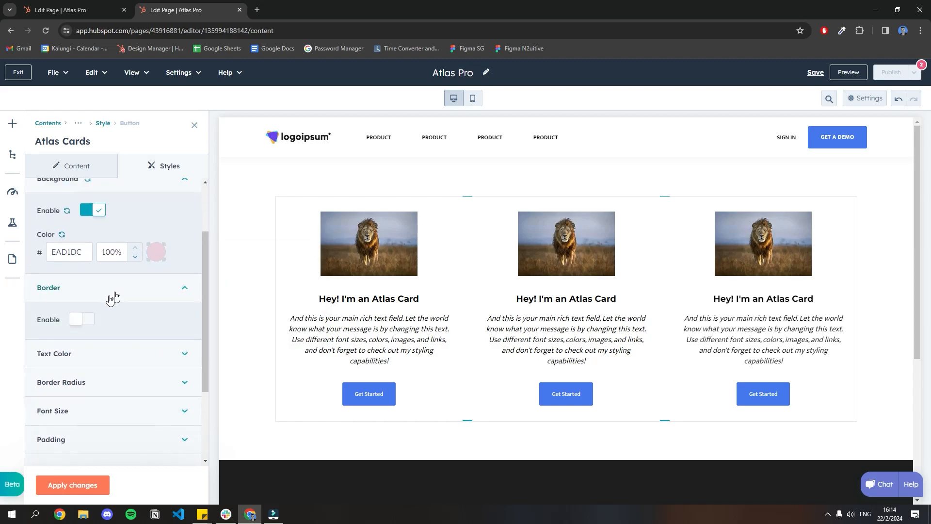
{"action": "left_click", "coordinate": [87, 319]}
{"action": "left_click", "coordinate": [155, 406]}
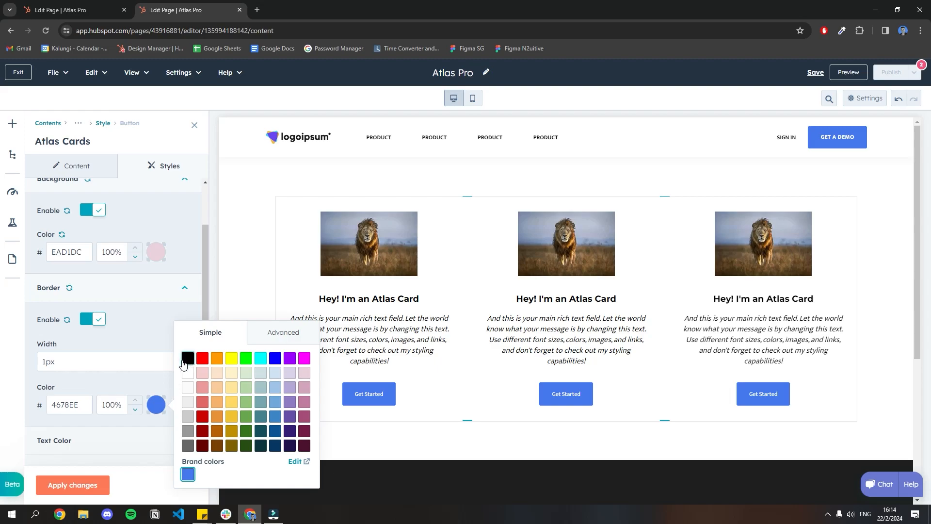
{"action": "left_click", "coordinate": [188, 362]}
{"action": "left_click", "coordinate": [144, 332]}
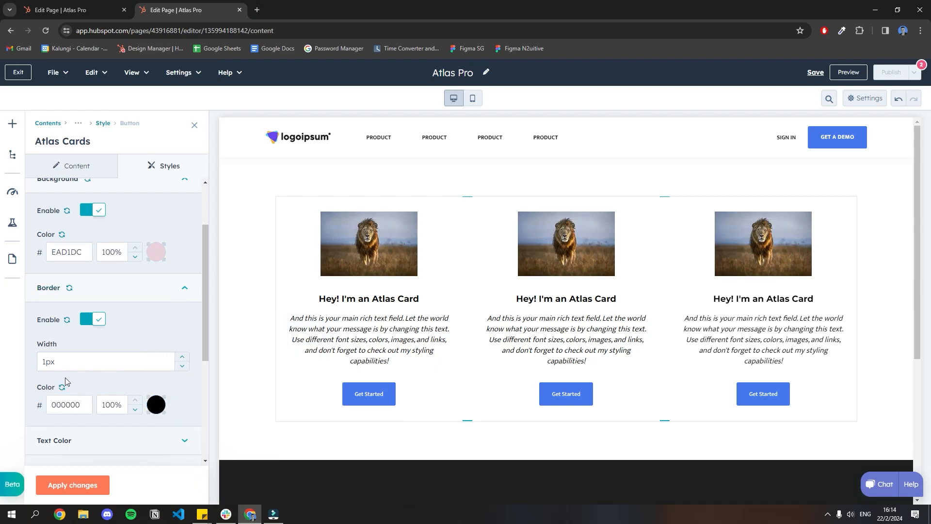
{"action": "left_click", "coordinate": [49, 361]}
{"action": "key", "text": "BackSpace"}
{"action": "type", "text": "2"}
{"action": "left_click", "coordinate": [146, 331]}
- Enable the button text color and set it to black, 000000
{"action": "scroll", "coordinate": [146, 330], "scroll_direction": "down", "scroll_amount": 2}
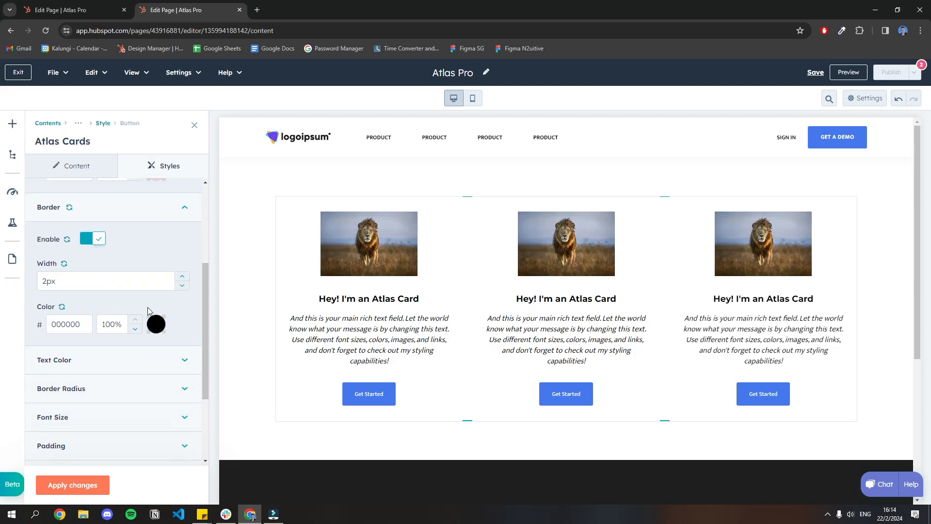
{"action": "scroll", "coordinate": [147, 307], "scroll_direction": "down", "scroll_amount": 2}
{"action": "left_click", "coordinate": [108, 278]}
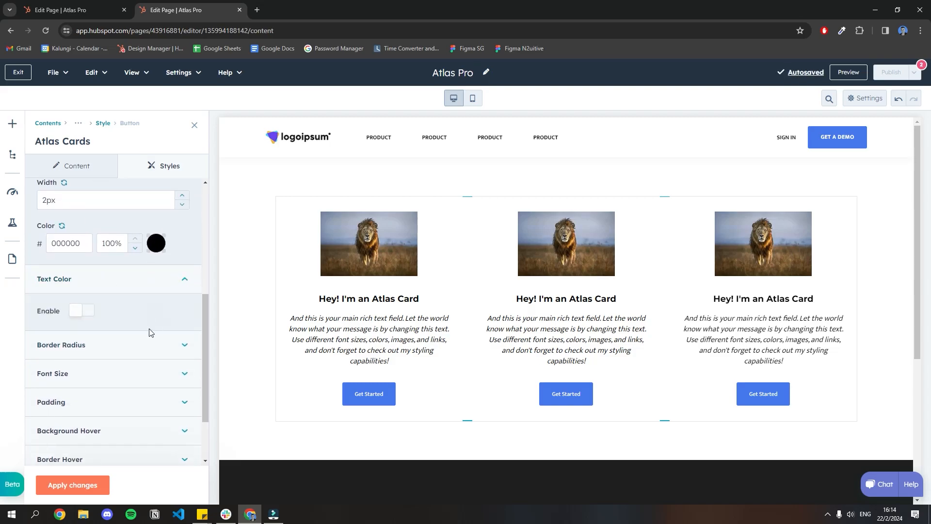
{"action": "left_click", "coordinate": [87, 315]}
{"action": "left_click", "coordinate": [156, 352]}
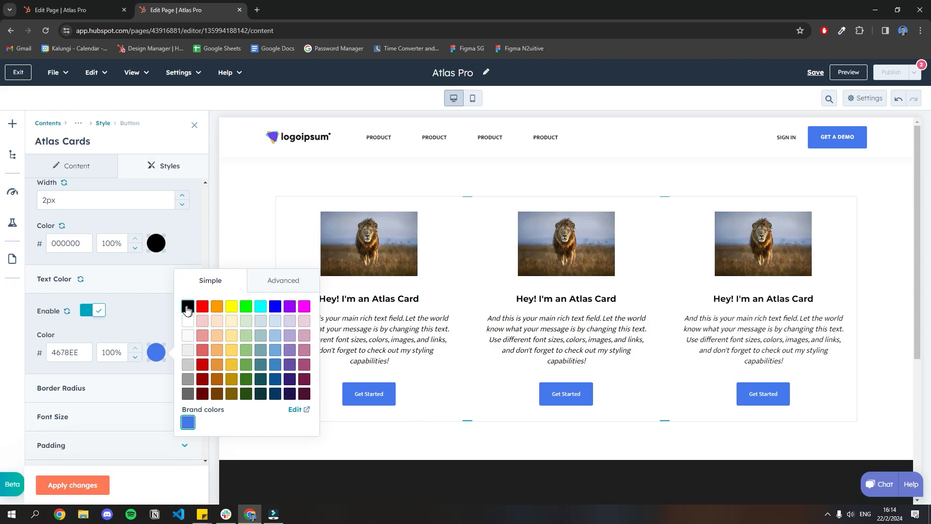
{"action": "left_click", "coordinate": [188, 306]}
- Enable the button border radius and set its value to 50
{"action": "scroll", "coordinate": [150, 314], "scroll_direction": "down", "scroll_amount": 2}
{"action": "left_click", "coordinate": [130, 315]}
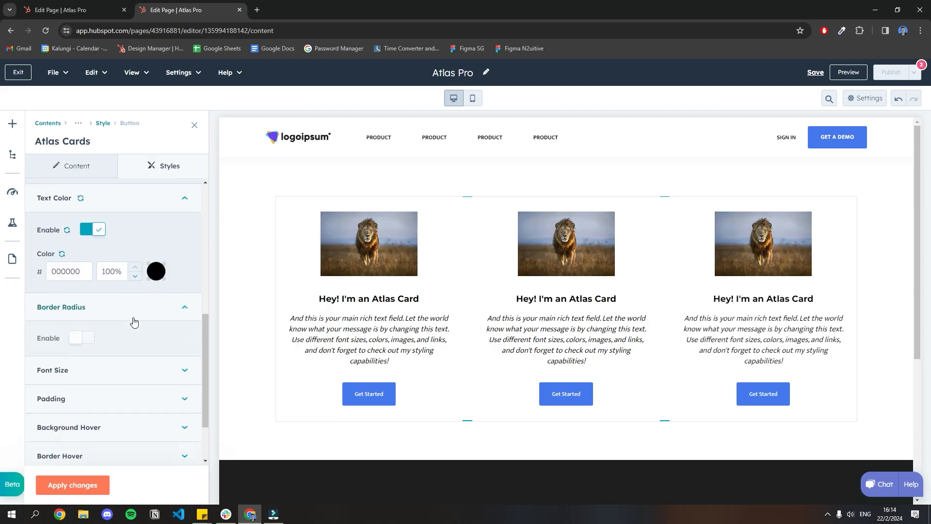
{"action": "left_click", "coordinate": [85, 338]}
{"action": "left_click", "coordinate": [65, 380]}
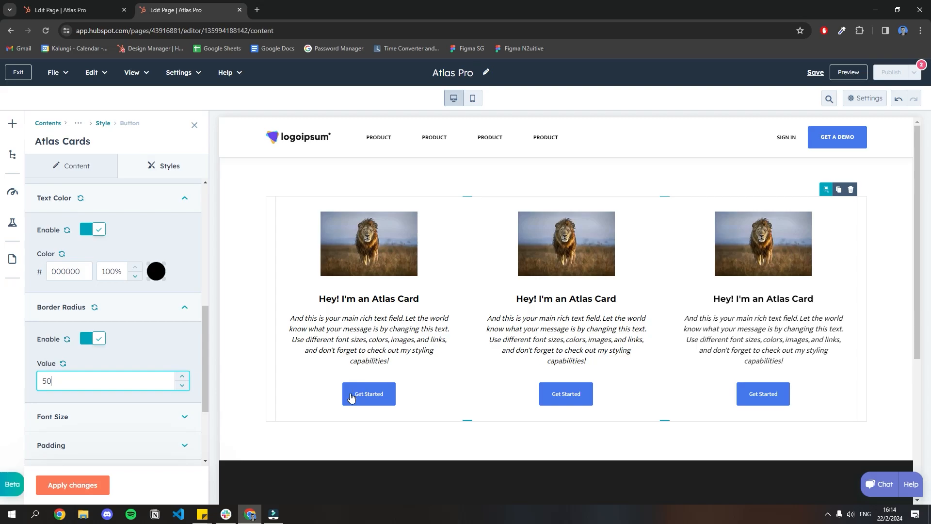
{"action": "left_click", "coordinate": [147, 338]}
{"action": "left_click", "coordinate": [160, 308]}
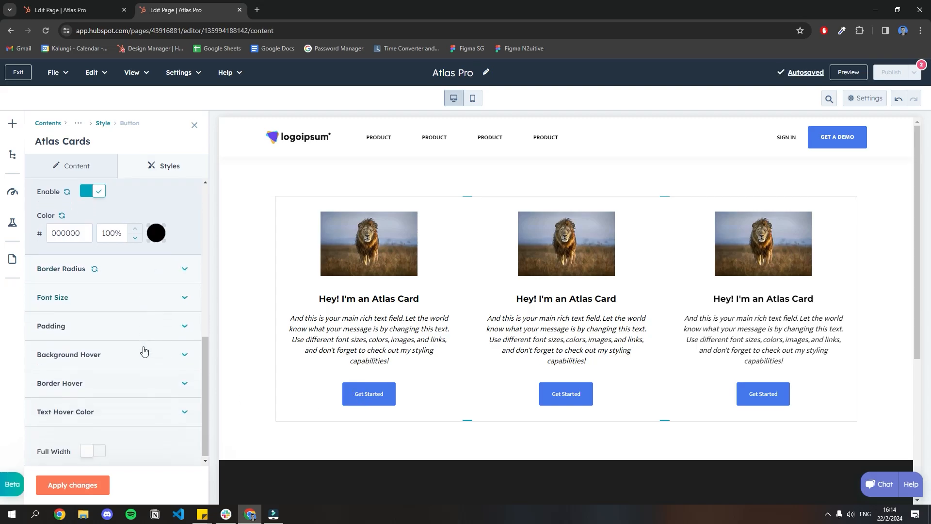
- Enable the button font size settings and set the font weight to Bold
{"action": "left_click", "coordinate": [121, 305]}
{"action": "left_click", "coordinate": [84, 325]}
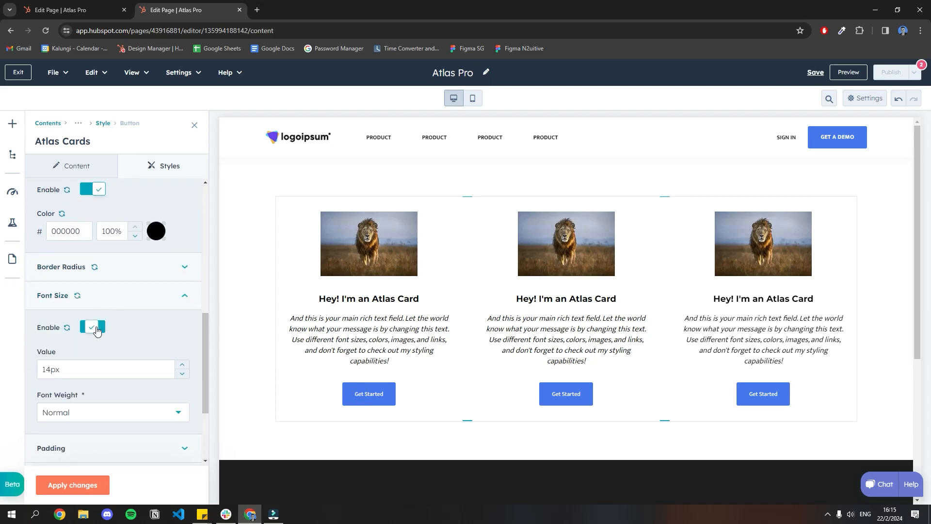
{"action": "scroll", "coordinate": [27, 307], "scroll_direction": "down", "scroll_amount": 2}
{"action": "left_click", "coordinate": [101, 333]}
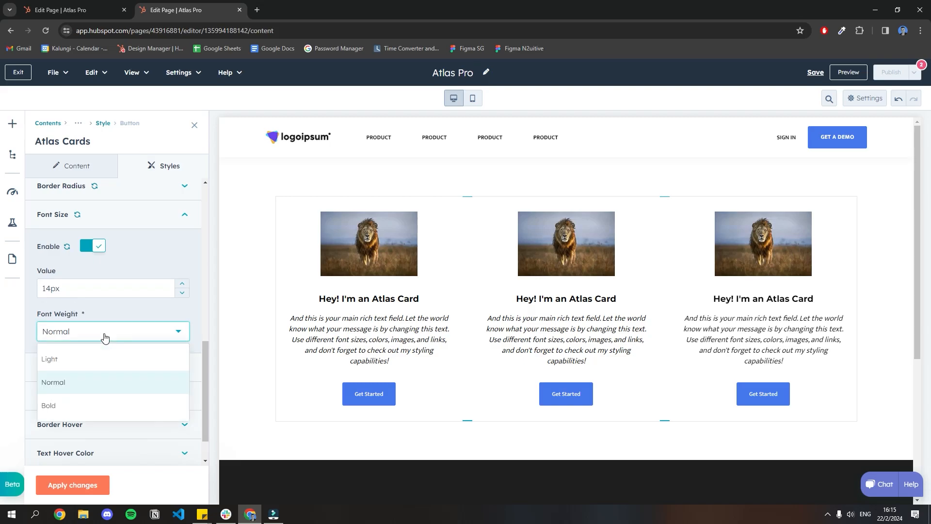
{"action": "left_click", "coordinate": [79, 405]}
- Enable the button padding and set its vertical value to 8px
{"action": "scroll", "coordinate": [112, 359], "scroll_direction": "down", "scroll_amount": 1}
{"action": "left_click", "coordinate": [119, 324]}
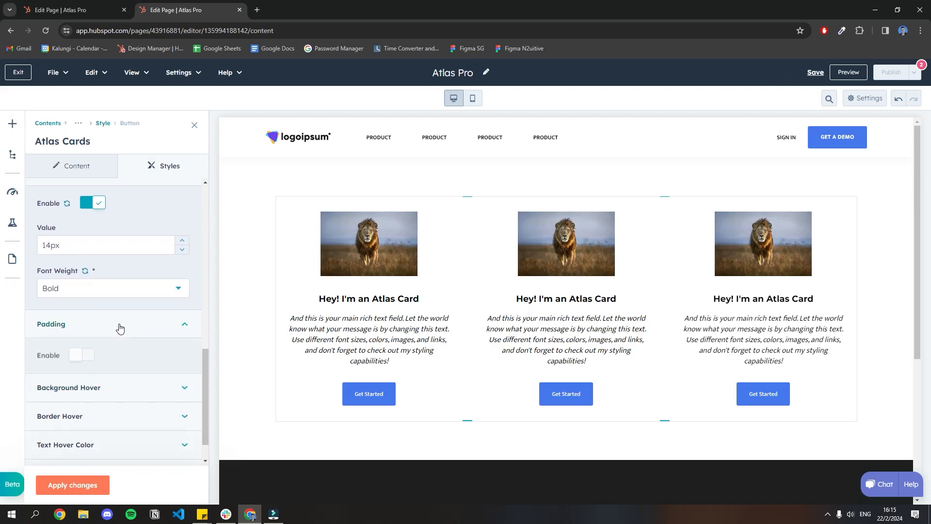
{"action": "scroll", "coordinate": [114, 333], "scroll_direction": "down", "scroll_amount": 1}
{"action": "left_click", "coordinate": [87, 318]}
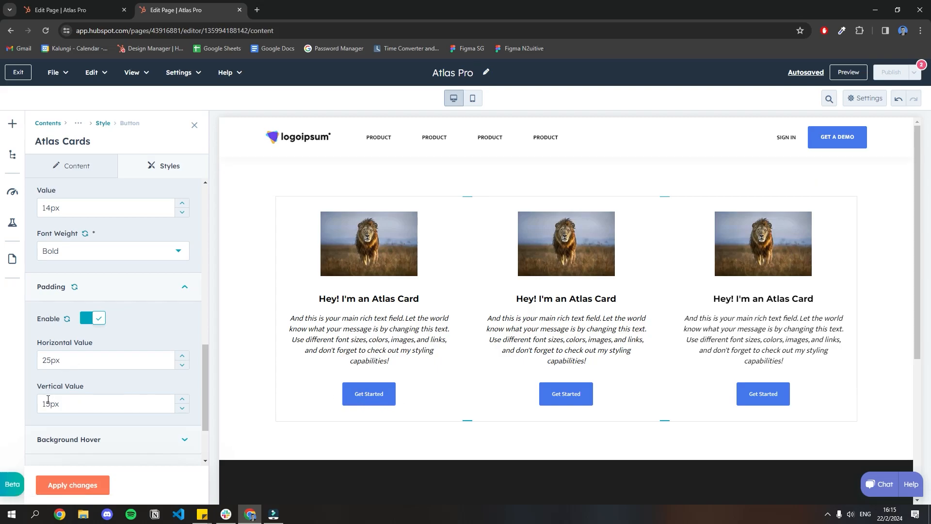
{"action": "left_click_drag", "start_coordinate": [49, 405], "coordinate": [38, 406]}
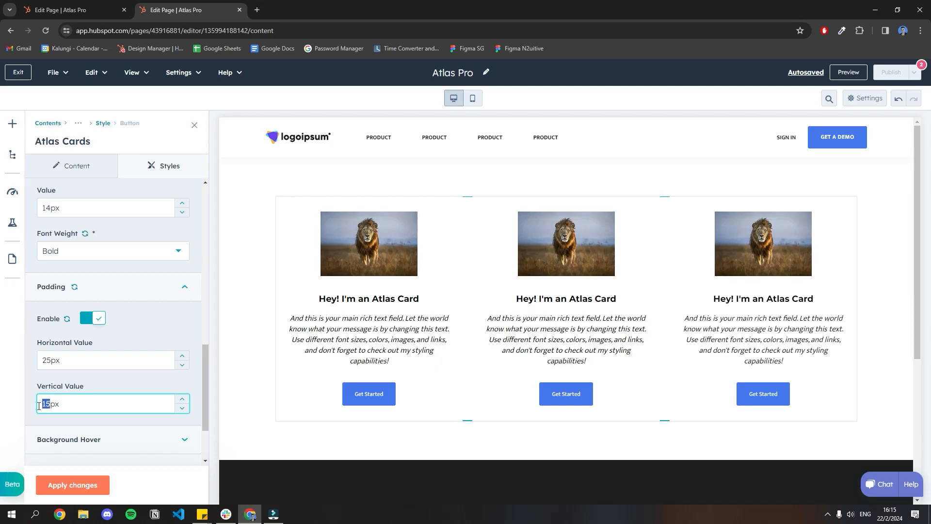
{"action": "type", "text": "8"}
- Enable the button's background hover and border hover colors and apply the changes
{"action": "scroll", "coordinate": [54, 383], "scroll_direction": "down", "scroll_amount": 2}
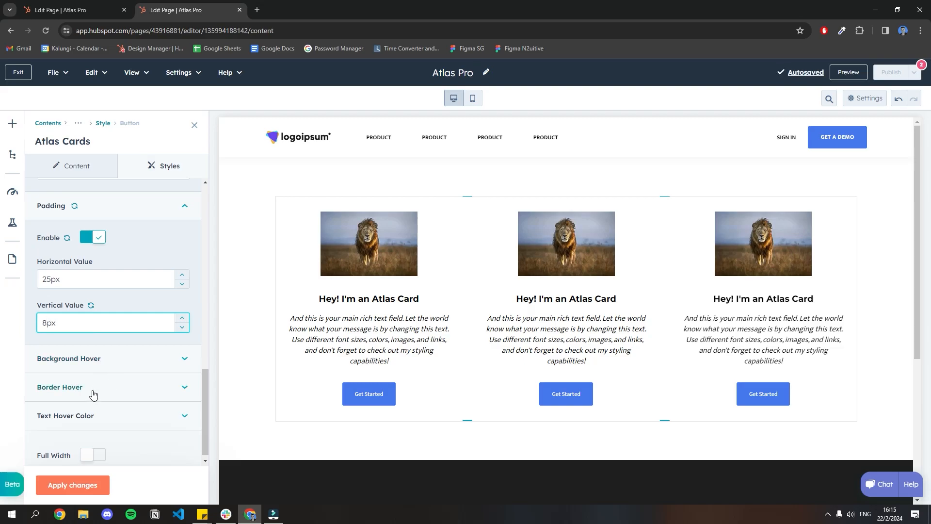
{"action": "left_click", "coordinate": [124, 362]}
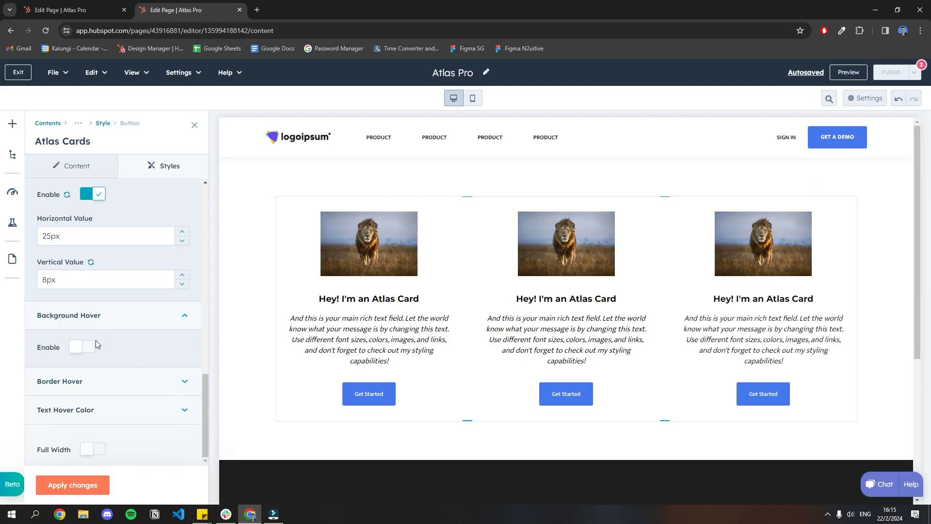
{"action": "left_click", "coordinate": [84, 349]}
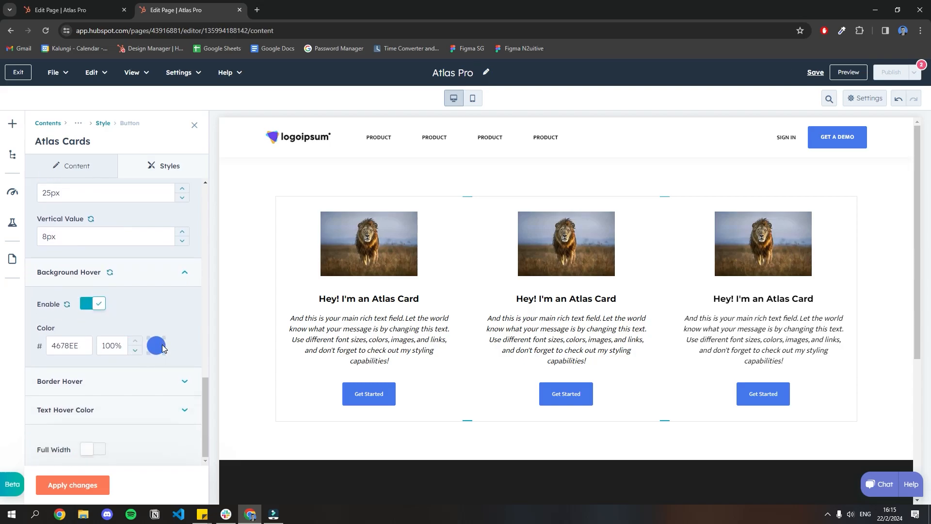
{"action": "left_click", "coordinate": [137, 388]}
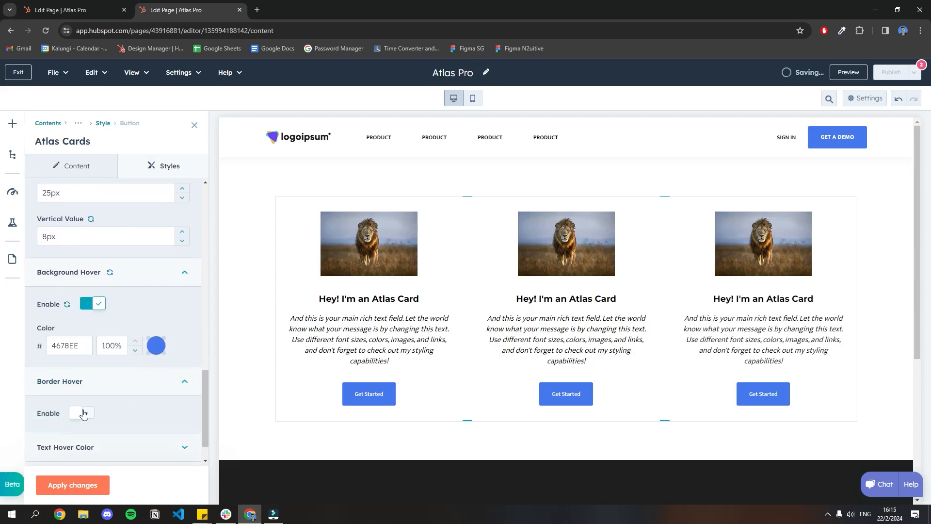
{"action": "left_click", "coordinate": [82, 413]}
{"action": "left_click", "coordinate": [72, 484]}
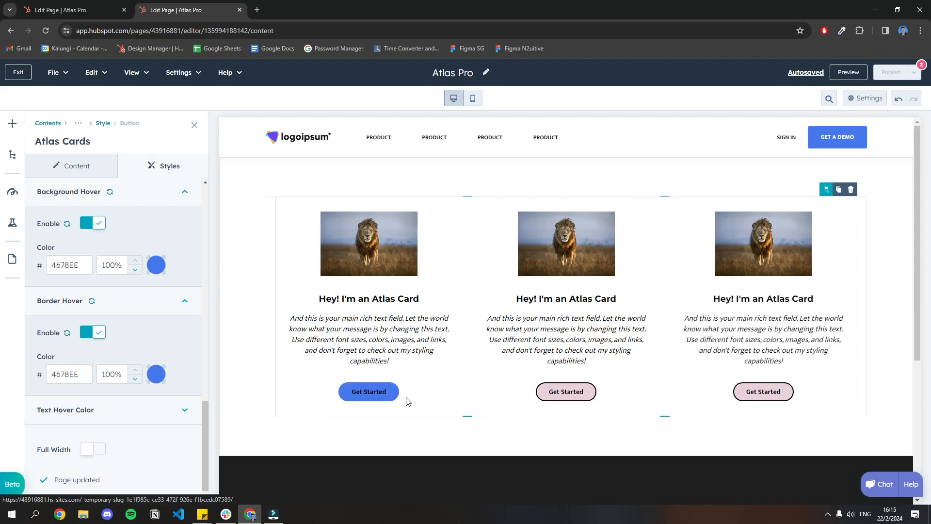
- Check the restyled card buttons in the page preview, return to the editor and reopen the Atlas Cards module
{"action": "left_click", "coordinate": [847, 74]}
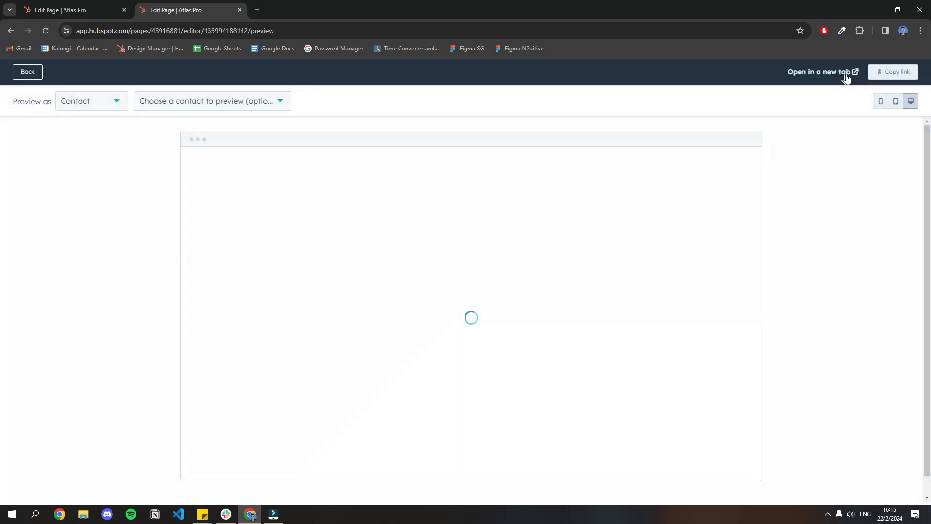
{"action": "scroll", "coordinate": [378, 395], "scroll_direction": "down", "scroll_amount": 1}
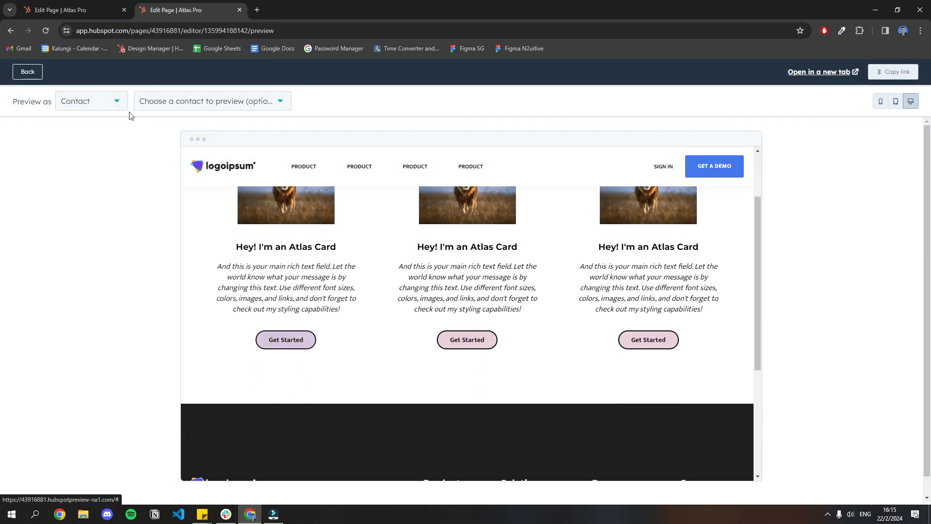
{"action": "left_click", "coordinate": [27, 71]}
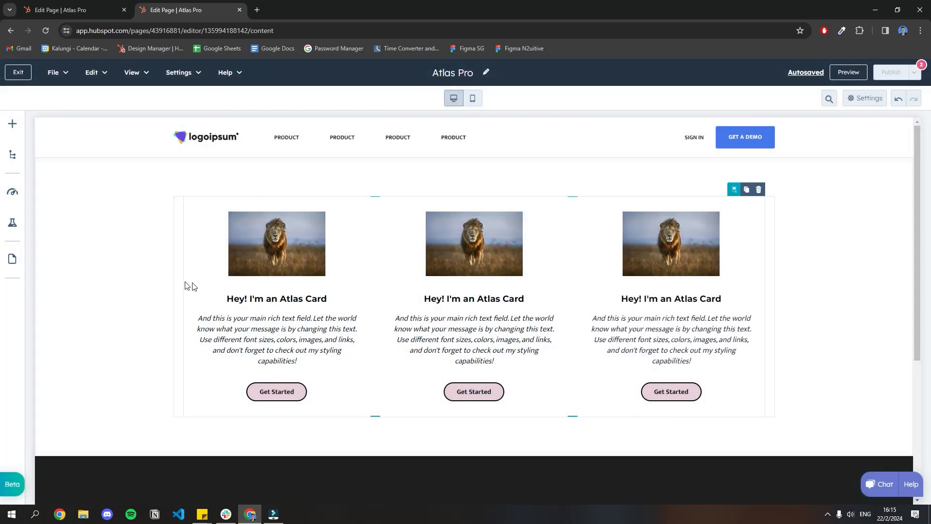
{"action": "left_click", "coordinate": [291, 286]}
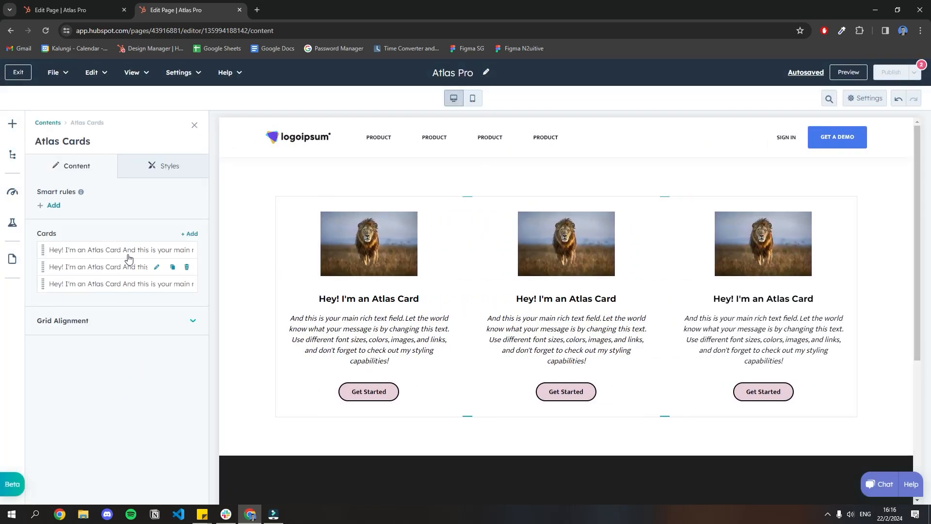
- Turn on Full Width for the buttons of all cards and apply the change
{"action": "left_click", "coordinate": [153, 165]}
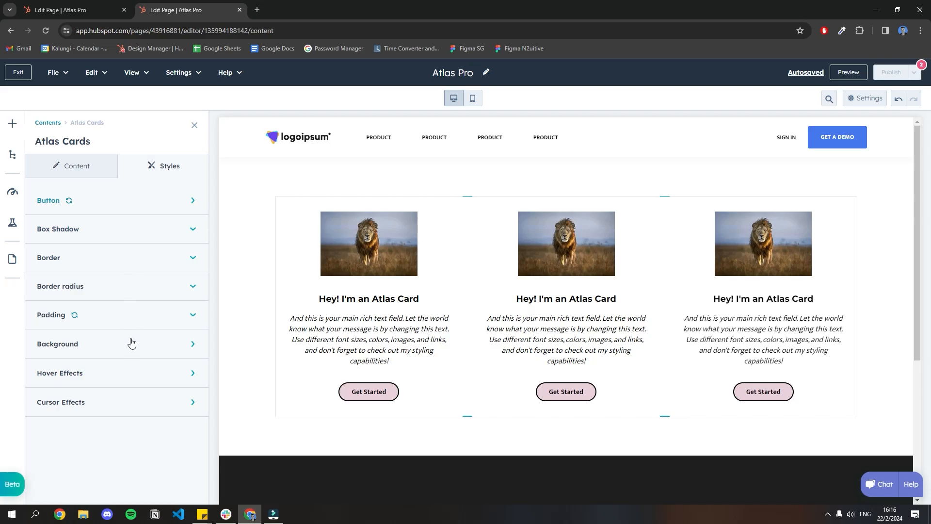
{"action": "left_click", "coordinate": [130, 201]}
{"action": "scroll", "coordinate": [135, 378], "scroll_direction": "down", "scroll_amount": 2}
{"action": "scroll", "coordinate": [130, 228], "scroll_direction": "up", "scroll_amount": 2}
{"action": "scroll", "coordinate": [125, 300], "scroll_direction": "down", "scroll_amount": 2}
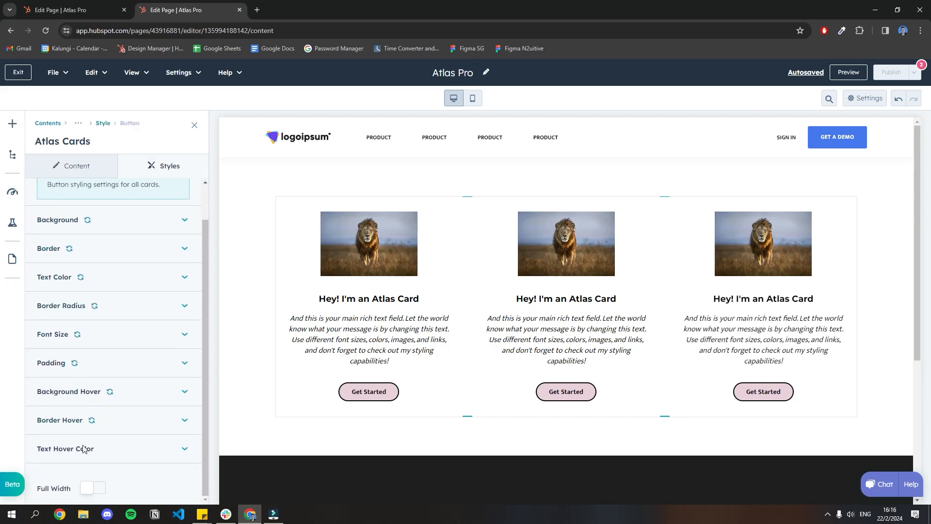
{"action": "left_click", "coordinate": [96, 489]}
{"action": "left_click", "coordinate": [97, 485]}
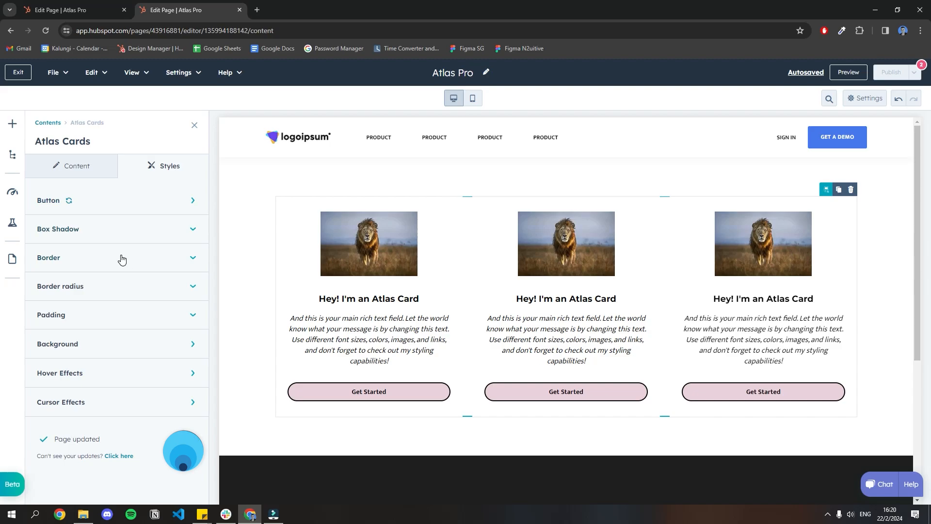
- Enable the box shadow for all cards with the Regular type and apply the change
{"action": "left_click", "coordinate": [122, 236]}
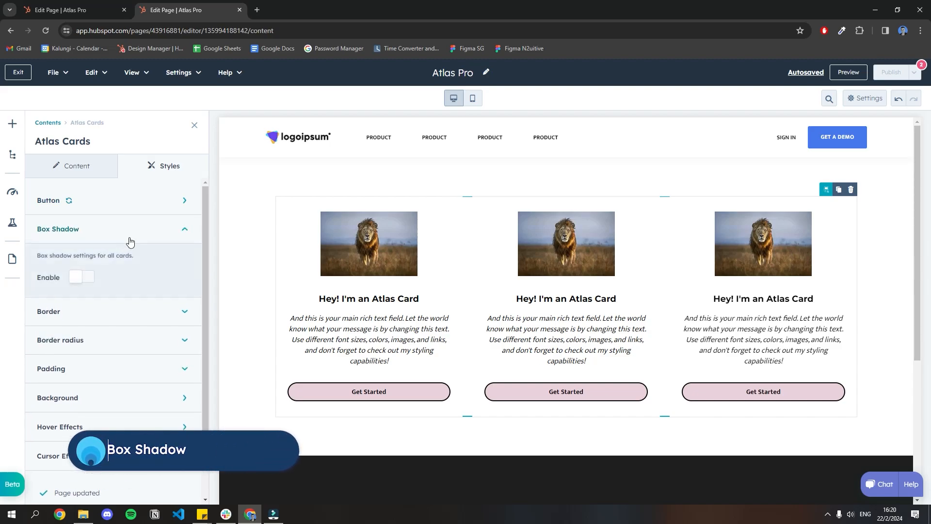
{"action": "left_click", "coordinate": [93, 278]}
{"action": "left_click", "coordinate": [118, 319]}
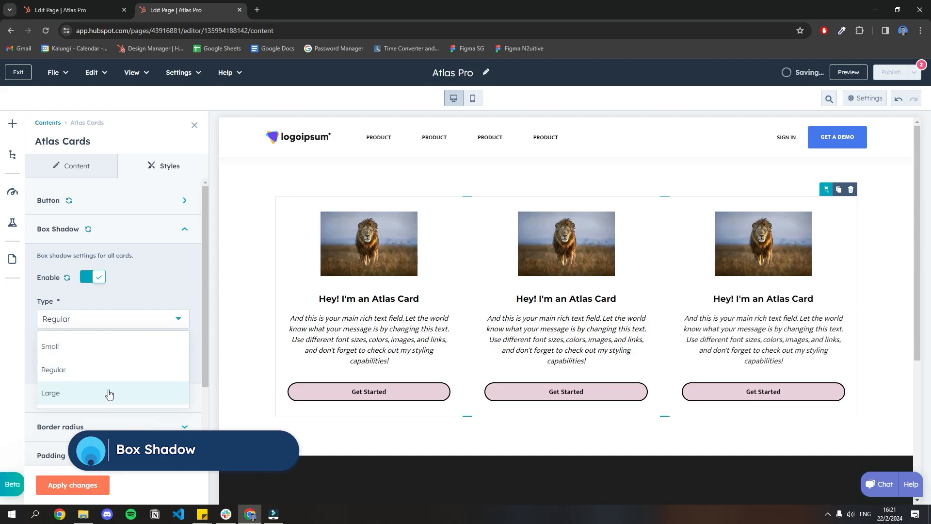
{"action": "left_click", "coordinate": [141, 373]}
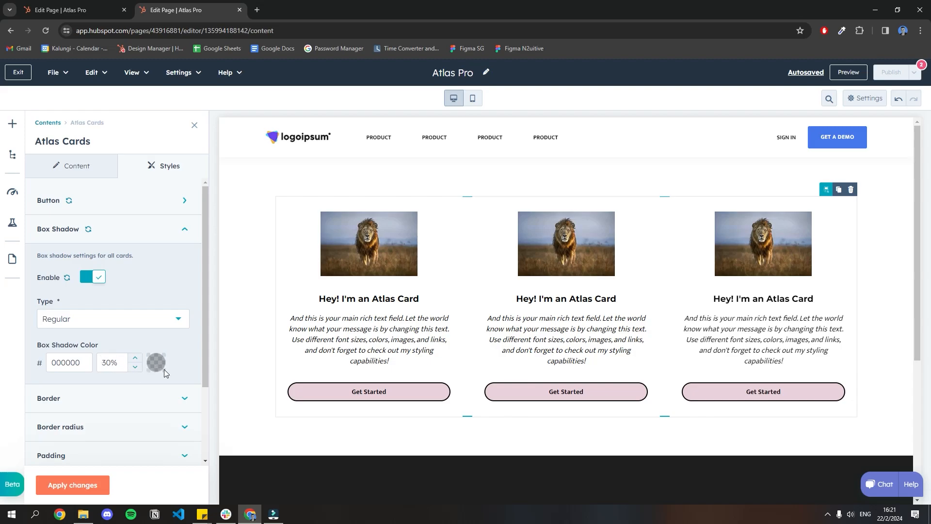
{"action": "left_click", "coordinate": [60, 491]}
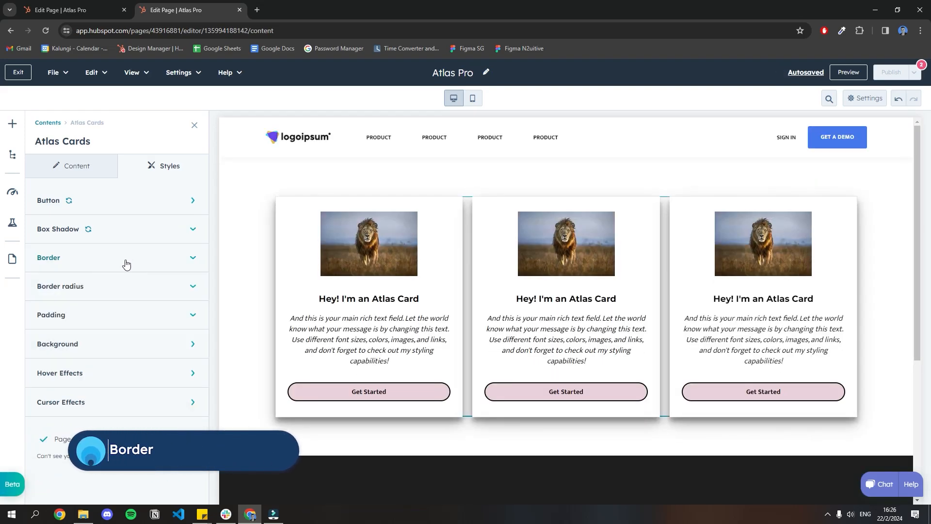
- Enable the border for all cards and set its width to 3px
{"action": "left_click", "coordinate": [126, 263]}
{"action": "left_click", "coordinate": [80, 306]}
{"action": "double_click", "coordinate": [48, 349]}
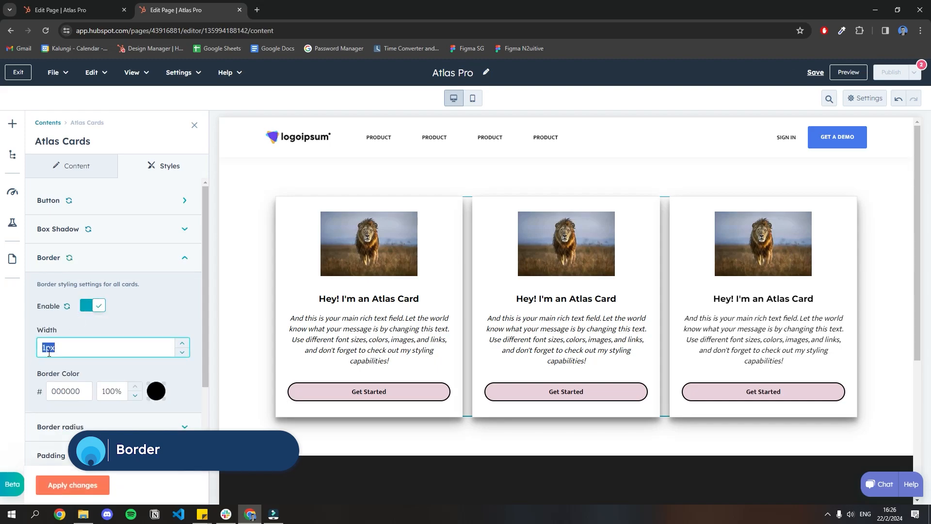
{"action": "type", "text": "3"}
{"action": "left_click", "coordinate": [161, 318]}
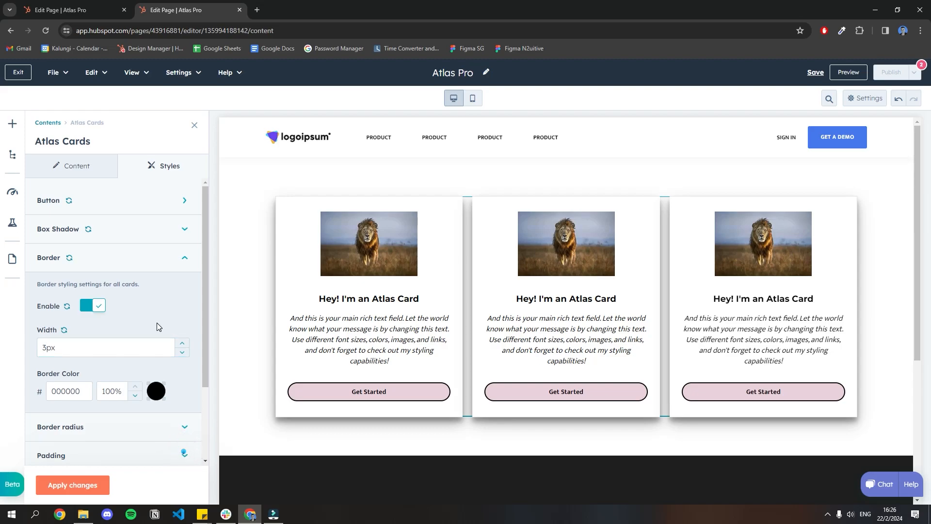
- Set the card border color to light pink EAD1DC, reduce its opacity and apply the changes
{"action": "left_click", "coordinate": [156, 391]}
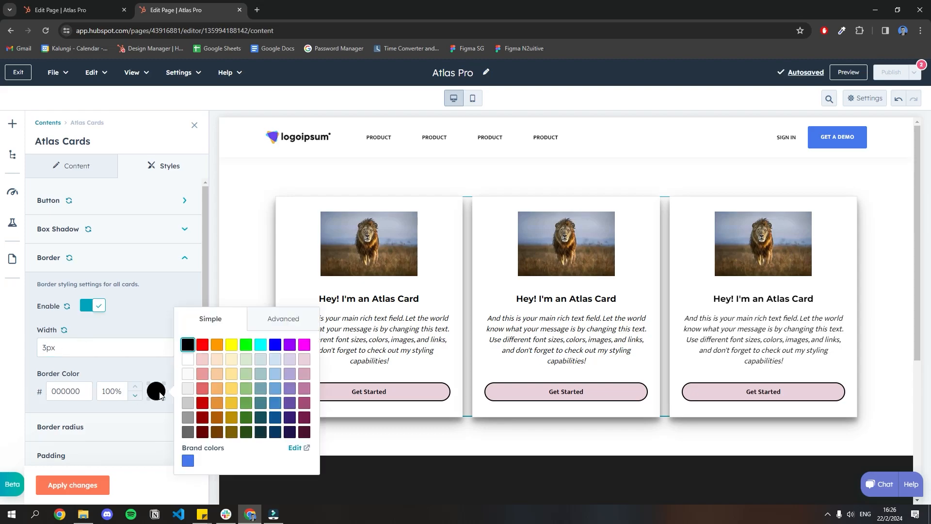
{"action": "left_click", "coordinate": [304, 358]}
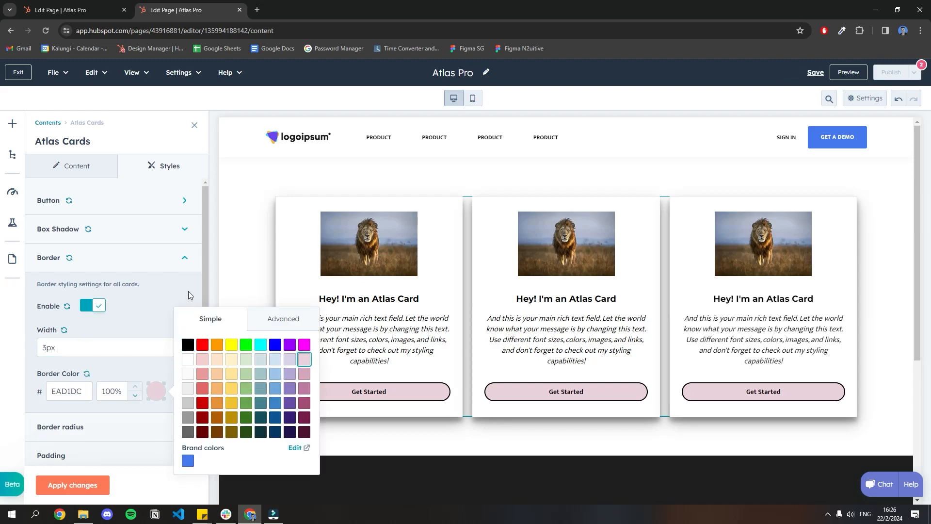
{"action": "left_click", "coordinate": [129, 384]}
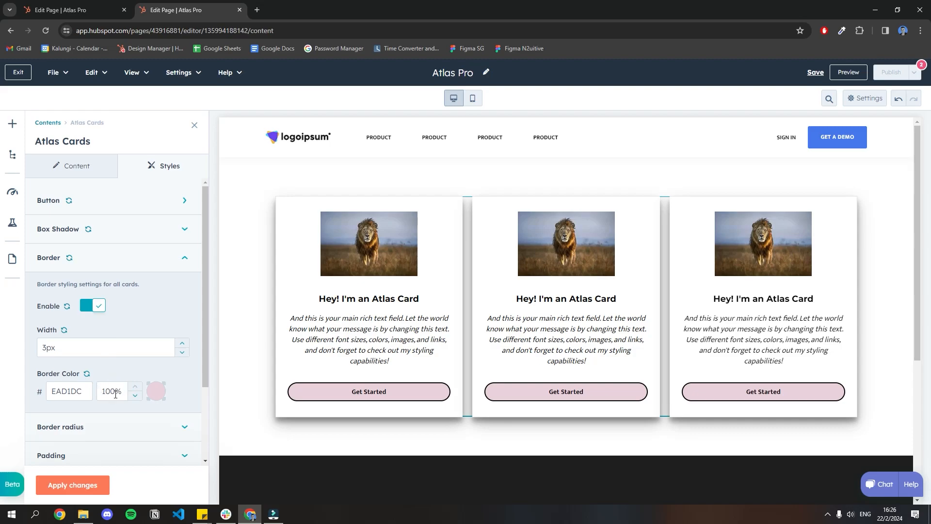
{"action": "left_click_drag", "start_coordinate": [112, 393], "coordinate": [95, 396]}
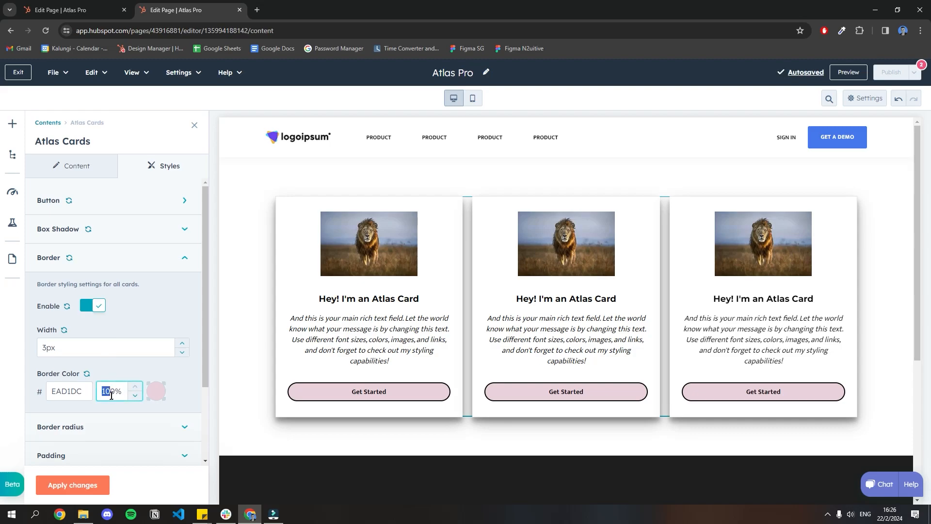
{"action": "type", "text": "5"}
{"action": "left_click", "coordinate": [81, 485]}
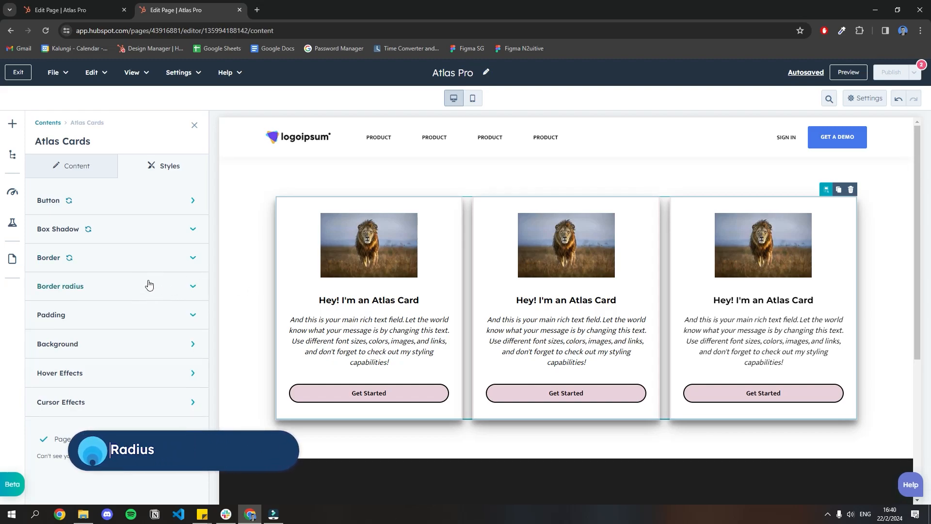
- Enable the border radius for all cards, set it to 12px and apply the change
{"action": "left_click", "coordinate": [126, 296]}
{"action": "left_click", "coordinate": [86, 333]}
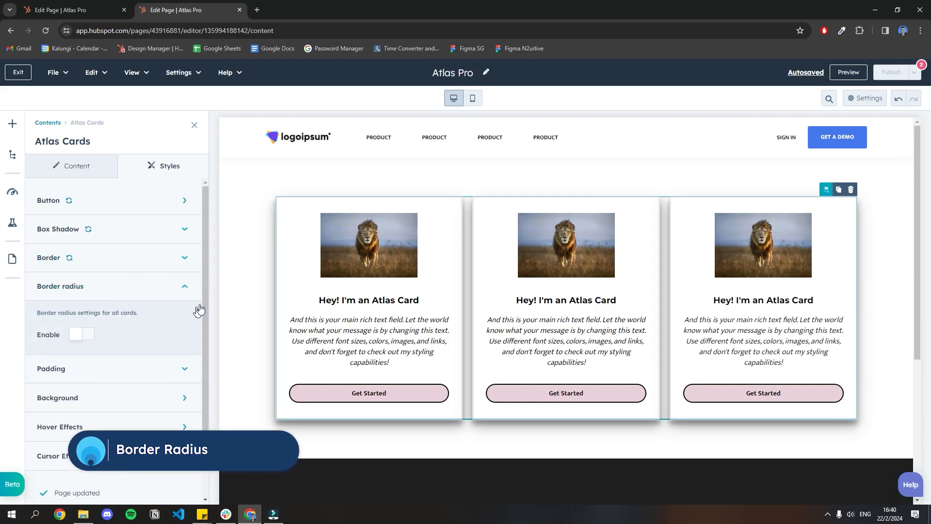
{"action": "double_click", "coordinate": [48, 377]}
{"action": "type", "text": "12"}
{"action": "left_click", "coordinate": [133, 352]}
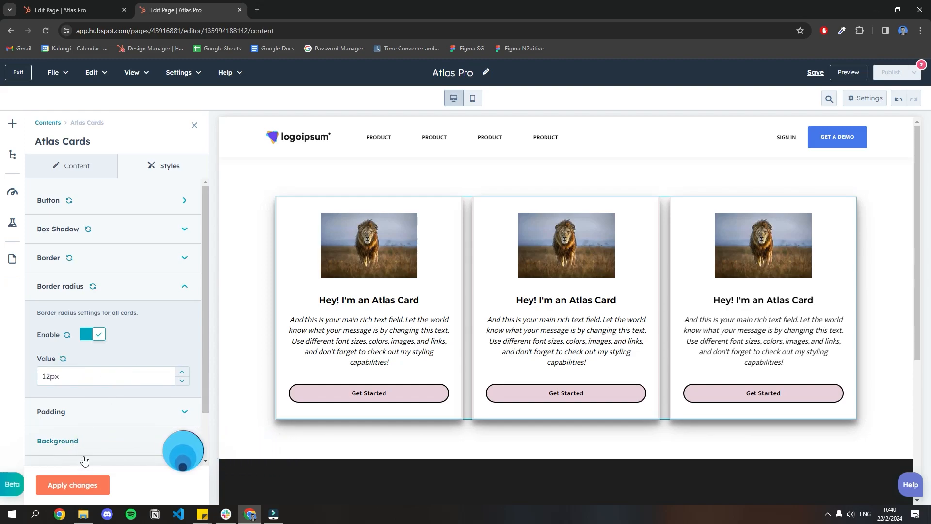
{"action": "left_click", "coordinate": [77, 484]}
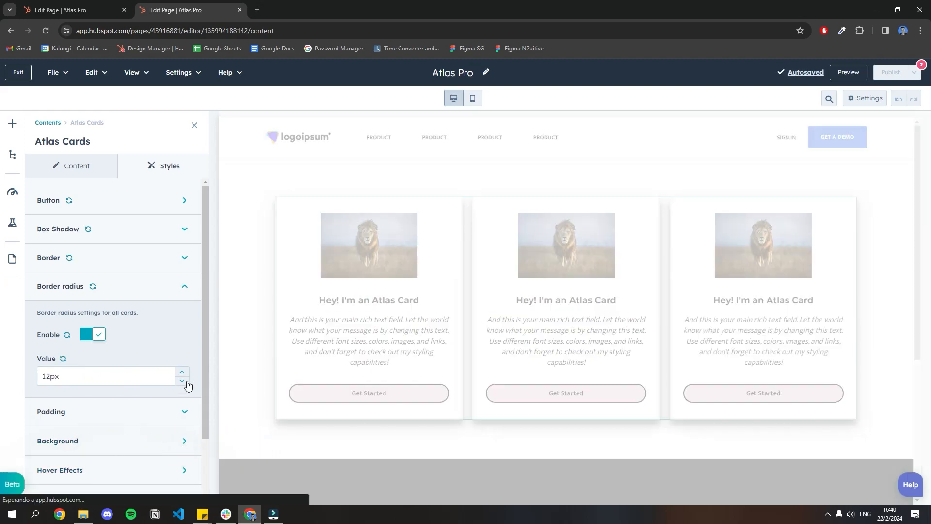
- Return to the module's style settings and enable the padding for all cards
{"action": "left_click", "coordinate": [234, 334]}
{"action": "left_click", "coordinate": [285, 333]}
{"action": "left_click", "coordinate": [146, 167]}
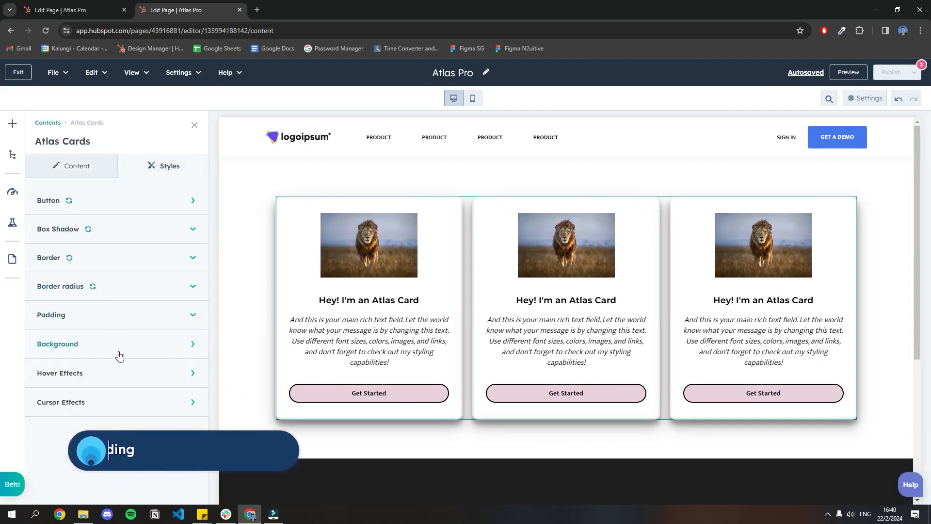
{"action": "left_click", "coordinate": [120, 318]}
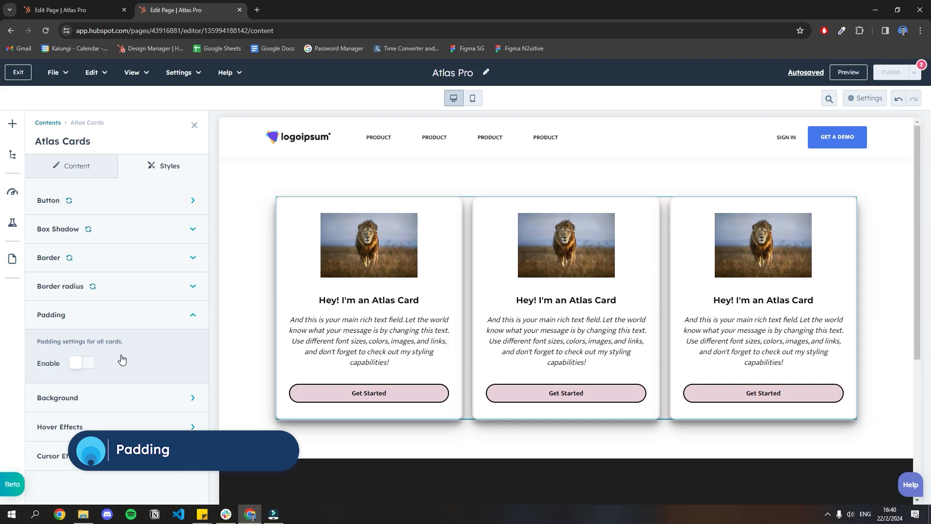
{"action": "left_click", "coordinate": [83, 363]}
{"action": "scroll", "coordinate": [97, 340], "scroll_direction": "down", "scroll_amount": 2}
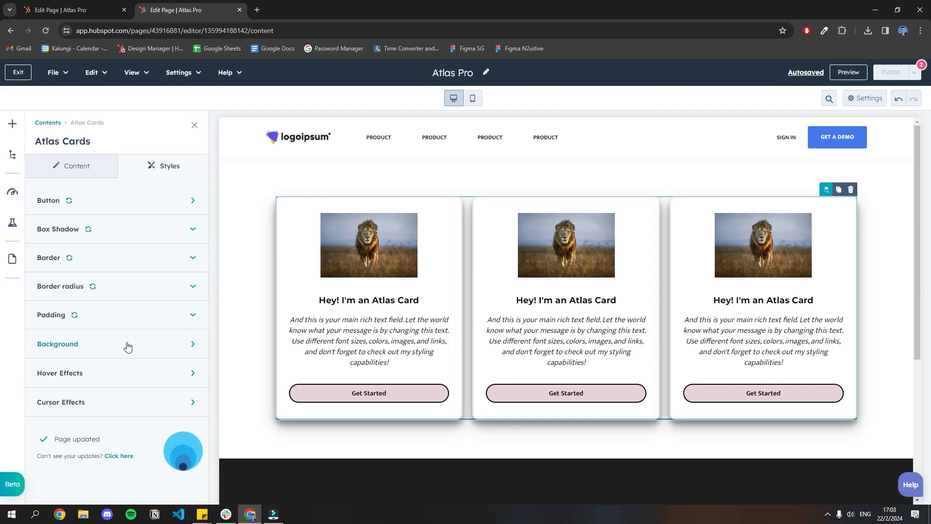
- Set the card background to the light purple color D9D2E9 and apply the change
{"action": "left_click", "coordinate": [125, 343]}
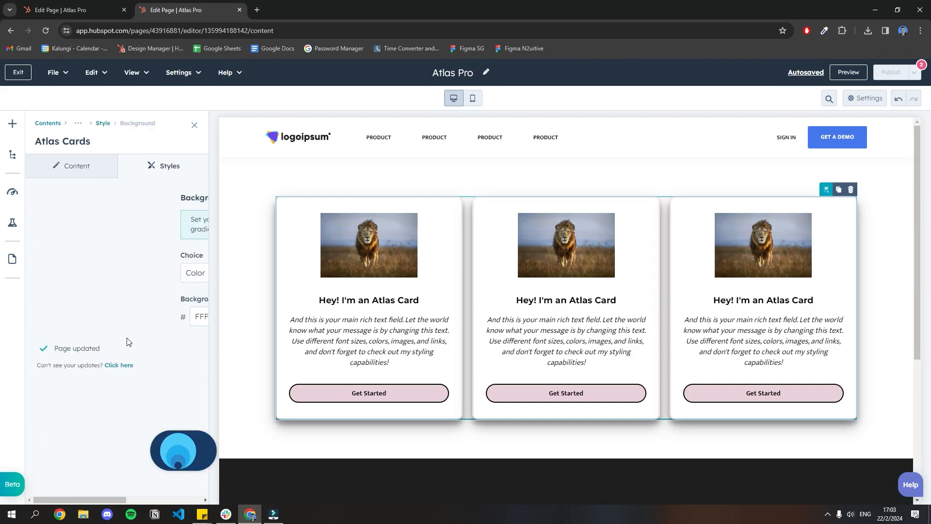
{"action": "left_click", "coordinate": [137, 280]}
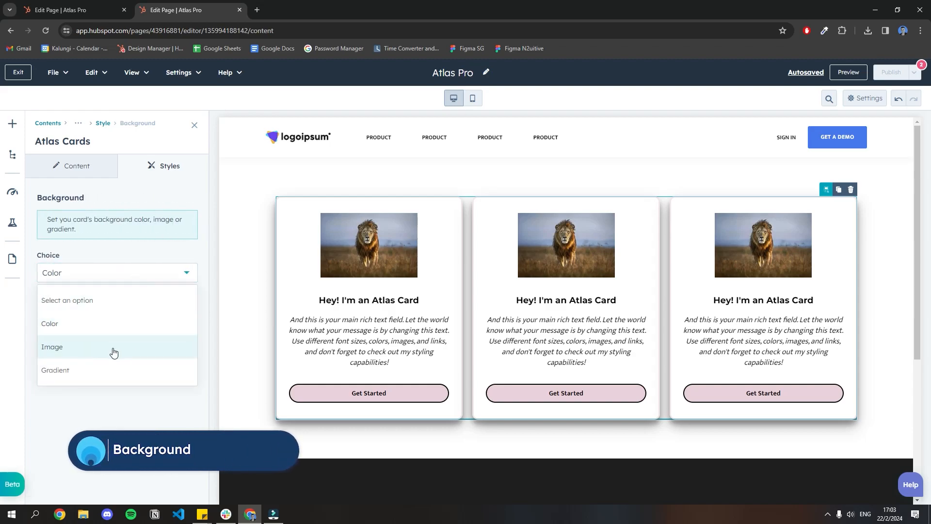
{"action": "left_click", "coordinate": [104, 324]}
{"action": "left_click", "coordinate": [157, 323]}
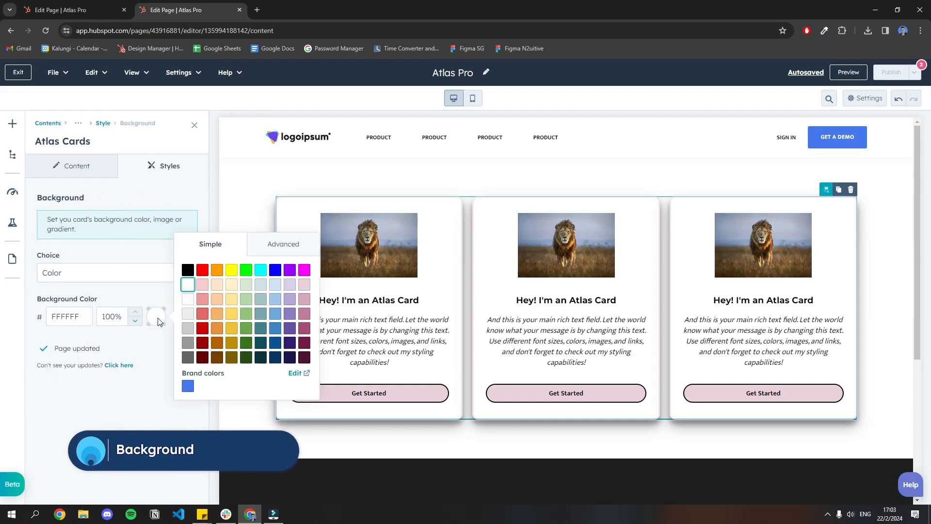
{"action": "left_click", "coordinate": [289, 284]}
{"action": "left_click", "coordinate": [112, 316]}
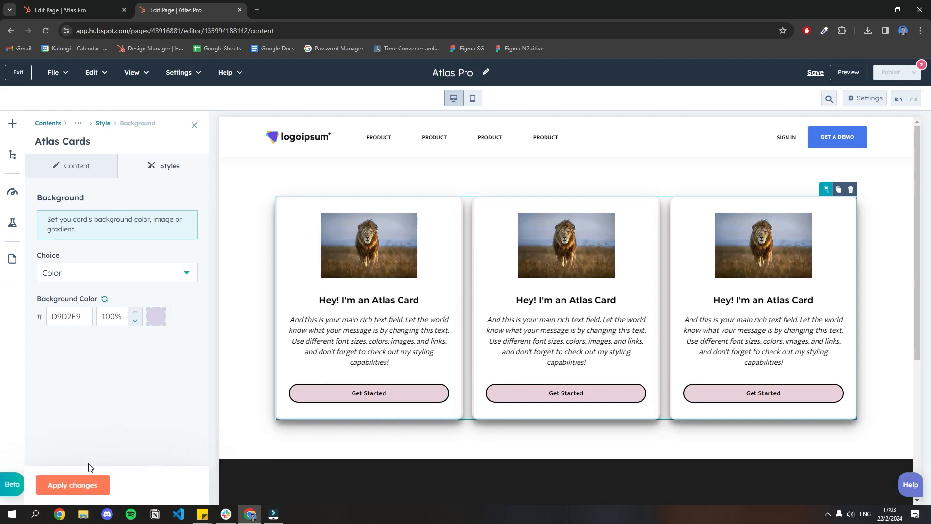
{"action": "left_click", "coordinate": [84, 480]}
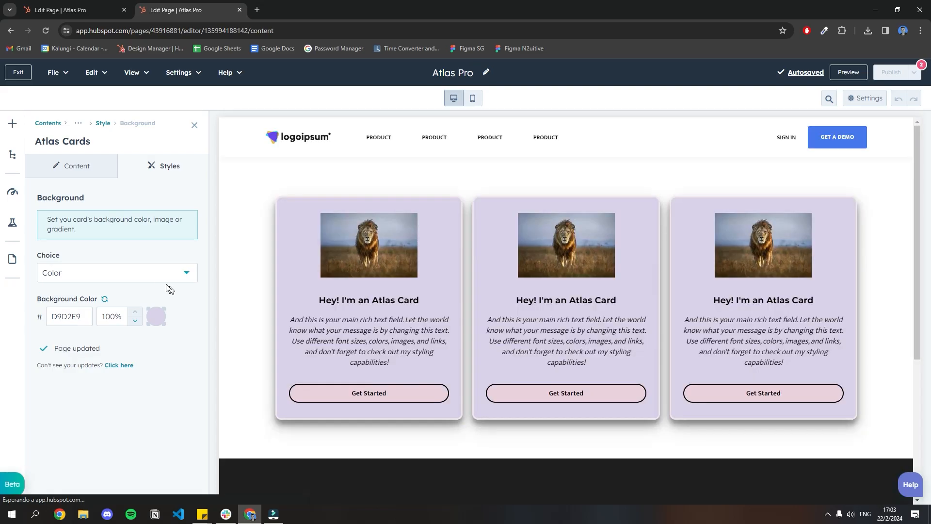
- Switch the card background to Image, insert the colorful abstract picture from the recent images at Cover size and apply the changes
{"action": "left_click", "coordinate": [144, 274]}
{"action": "left_click", "coordinate": [135, 345]}
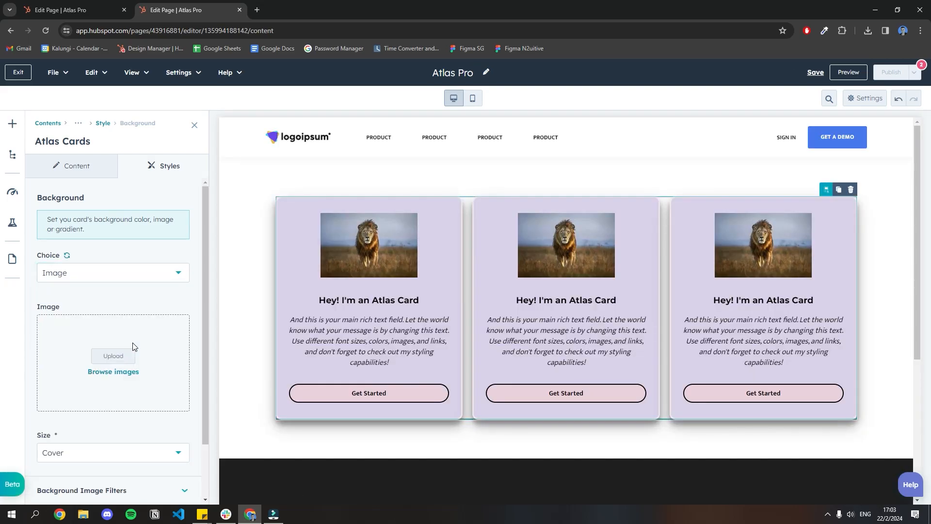
{"action": "left_click", "coordinate": [104, 373]}
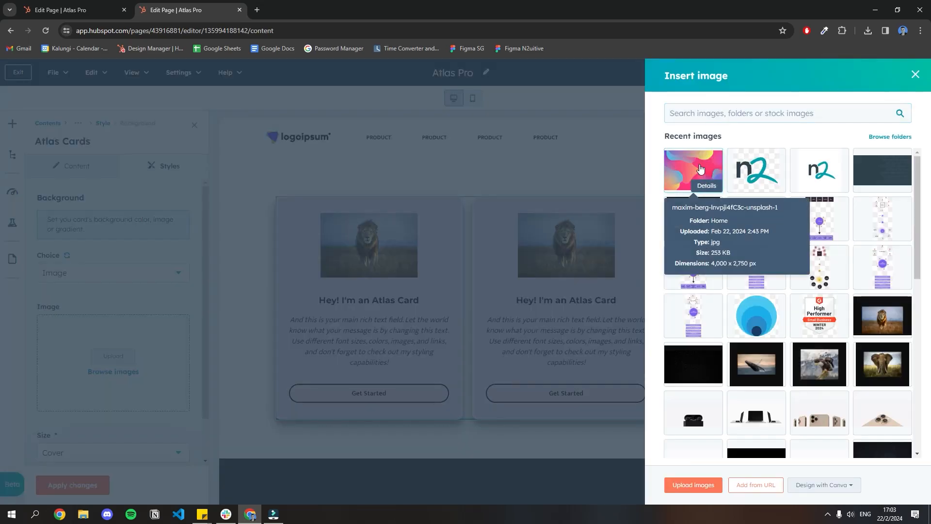
{"action": "left_click", "coordinate": [699, 168]}
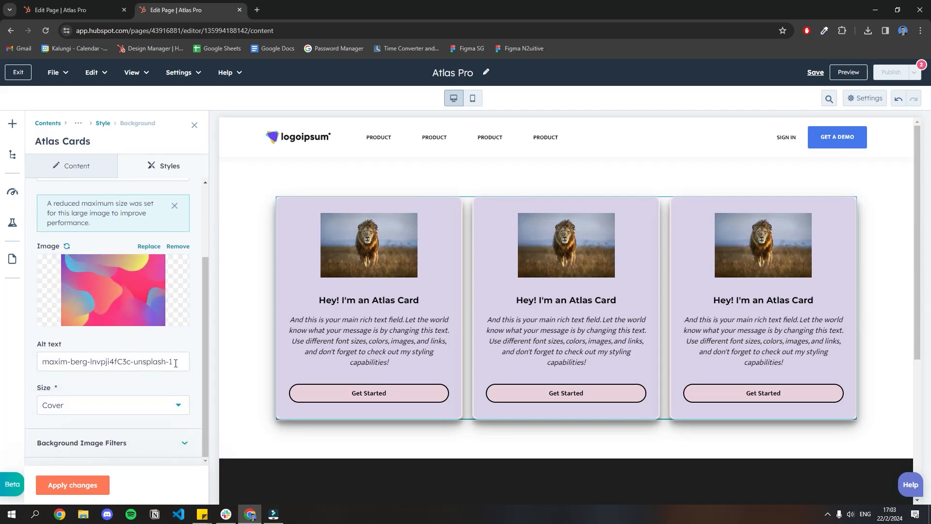
{"action": "left_click_drag", "start_coordinate": [175, 363], "coordinate": [28, 373]}
{"action": "left_click", "coordinate": [28, 374]}
{"action": "left_click", "coordinate": [106, 413]}
{"action": "left_click", "coordinate": [97, 434]}
{"action": "left_click", "coordinate": [71, 484]}
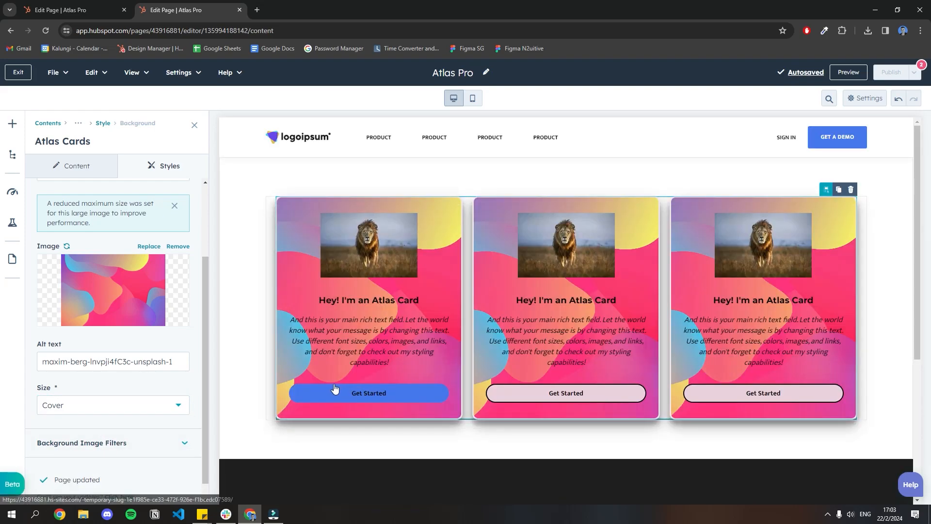
- Try the Contain and Stretch to Fill sizes for the cards' background image
{"action": "left_click", "coordinate": [117, 409]}
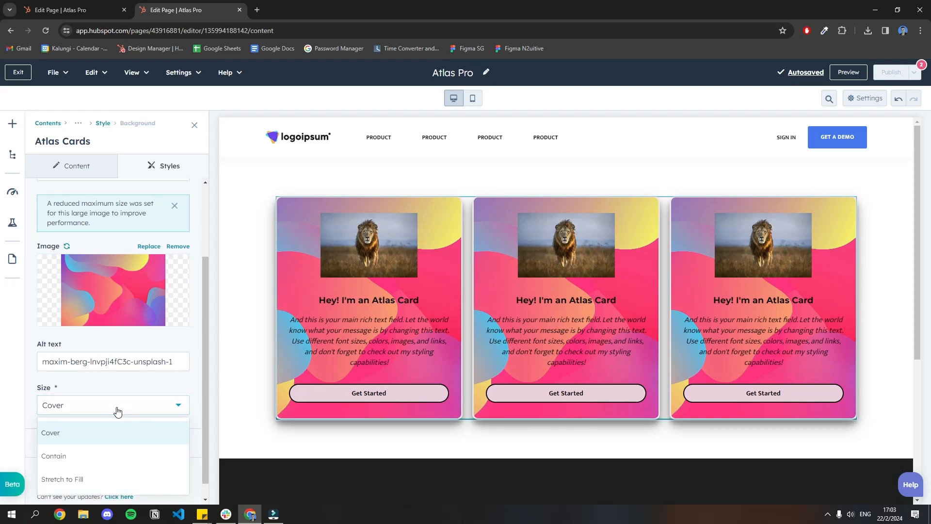
{"action": "left_click", "coordinate": [99, 458]}
{"action": "left_click", "coordinate": [73, 485]}
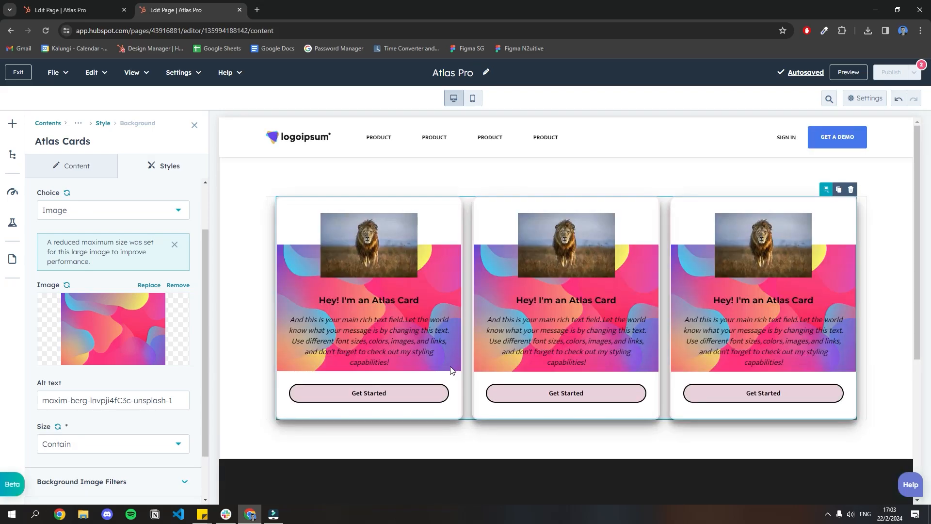
{"action": "left_click", "coordinate": [104, 445]}
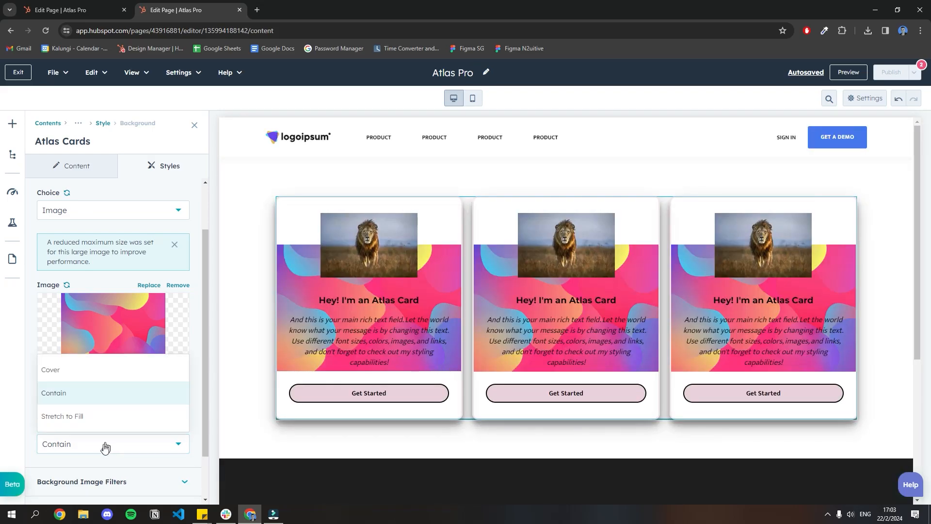
{"action": "left_click", "coordinate": [96, 418]}
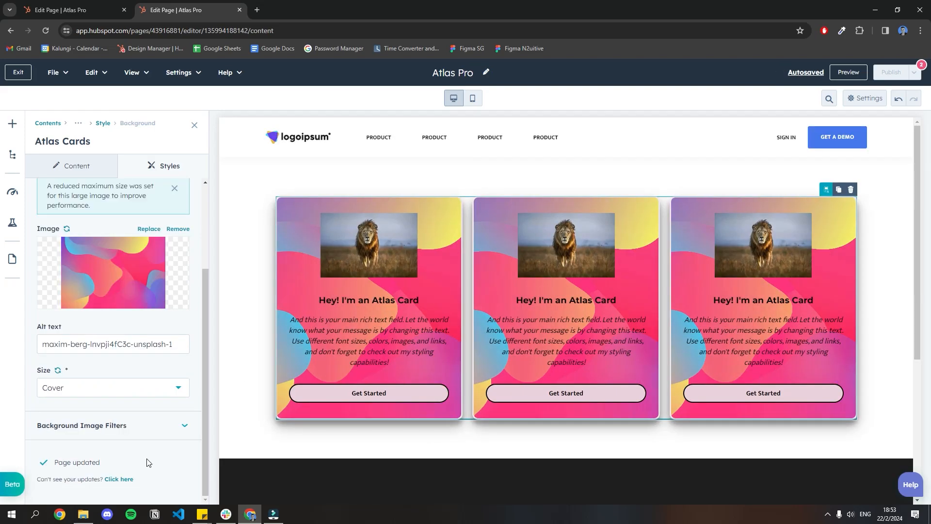
- Enable the Blur filter for the cards' background image, set it to 4px and apply the changes
{"action": "left_click", "coordinate": [140, 427]}
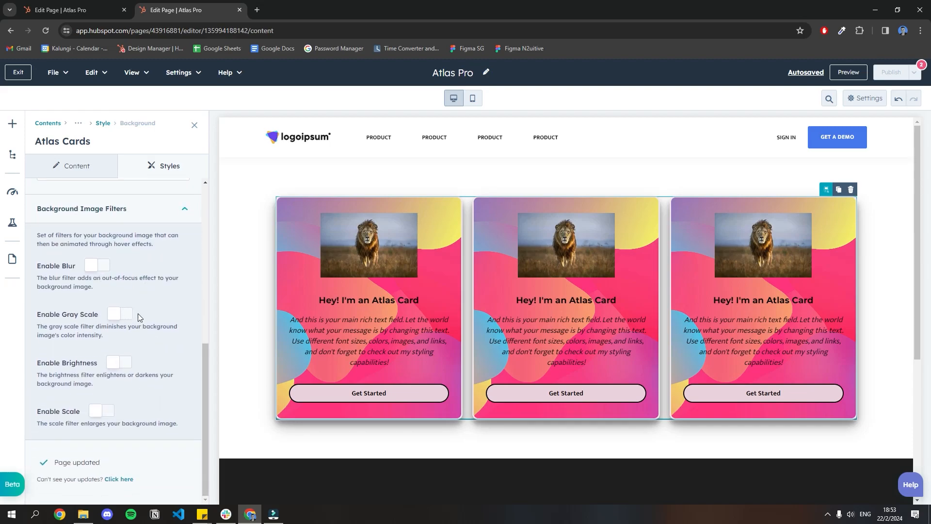
{"action": "left_click", "coordinate": [105, 266]}
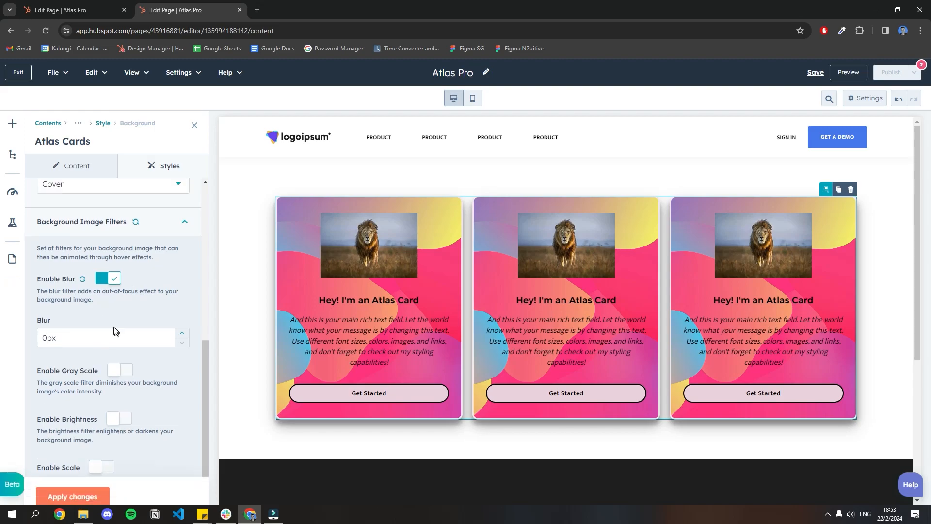
{"action": "double_click", "coordinate": [84, 337]}
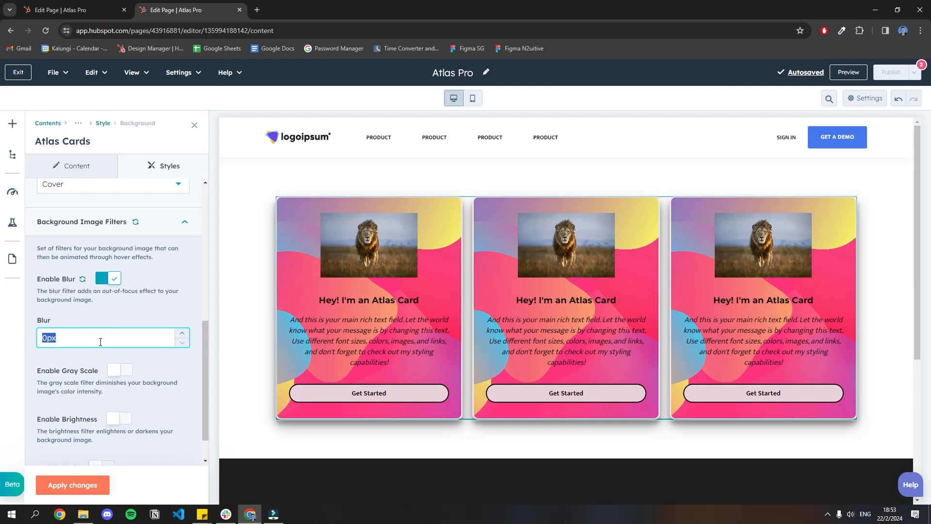
{"action": "double_click", "coordinate": [95, 335]}
{"action": "type", "text": "4"}
{"action": "left_click", "coordinate": [75, 484]}
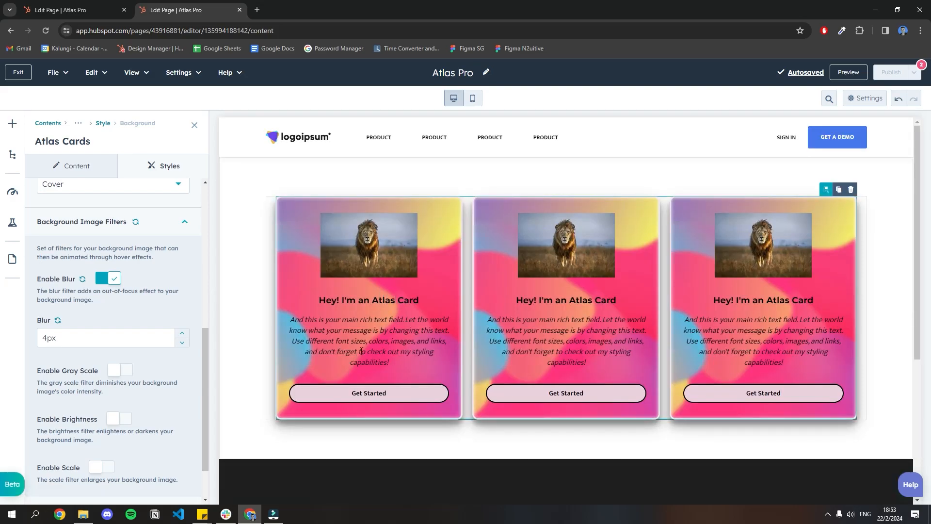
- Replace the blur with the Gray Scale filter, applying it at 100% and again at 50%
{"action": "left_click", "coordinate": [109, 278]}
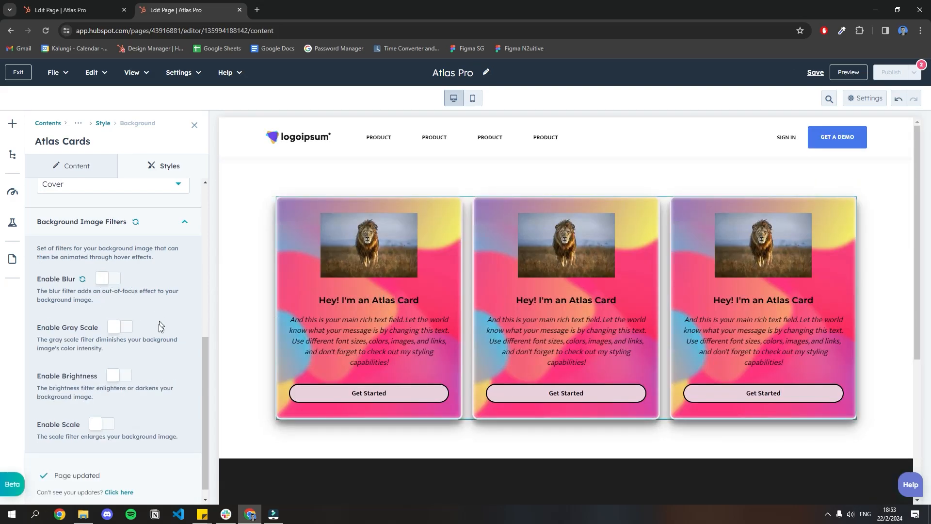
{"action": "left_click", "coordinate": [120, 371]}
{"action": "scroll", "coordinate": [131, 368], "scroll_direction": "down", "scroll_amount": 2}
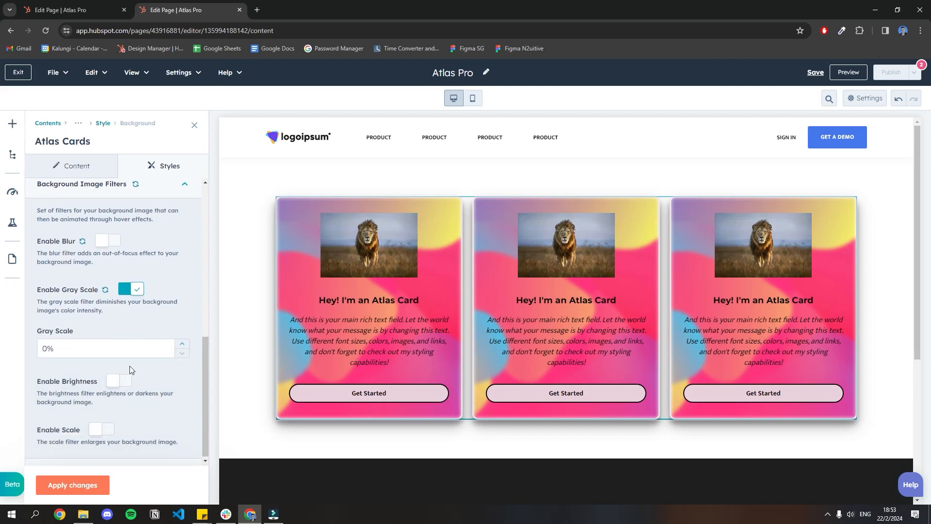
{"action": "left_click", "coordinate": [40, 349]}
{"action": "type", "text": "10"}
{"action": "left_click", "coordinate": [94, 474]}
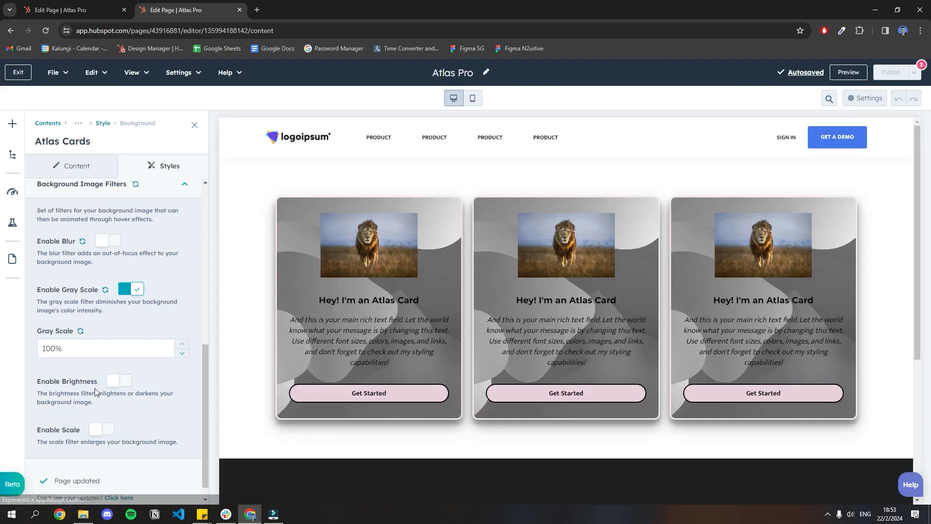
{"action": "left_click_drag", "start_coordinate": [51, 349], "coordinate": [26, 349]}
{"action": "type", "text": "5"}
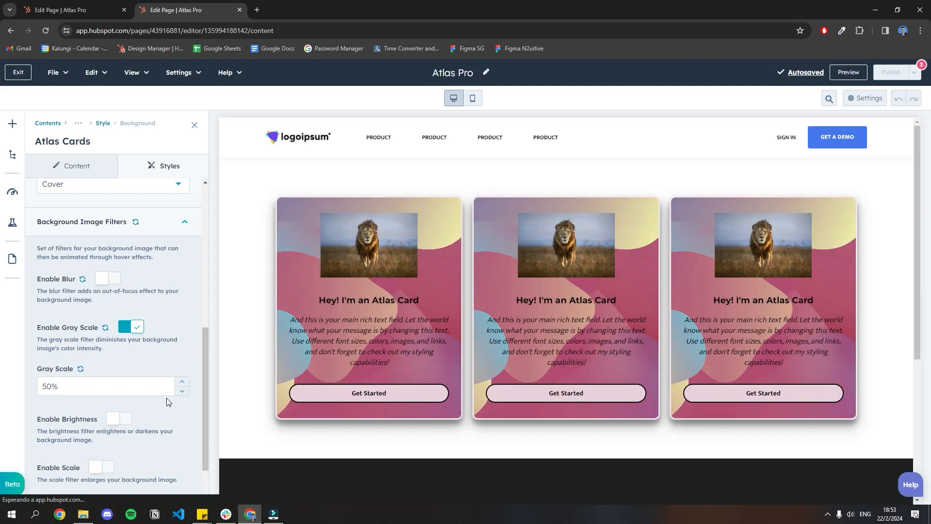
- Replace the gray scale with the Brightness filter at 50% and apply the changes
{"action": "scroll", "coordinate": [128, 343], "scroll_direction": "down", "scroll_amount": 2}
{"action": "left_click", "coordinate": [128, 270]}
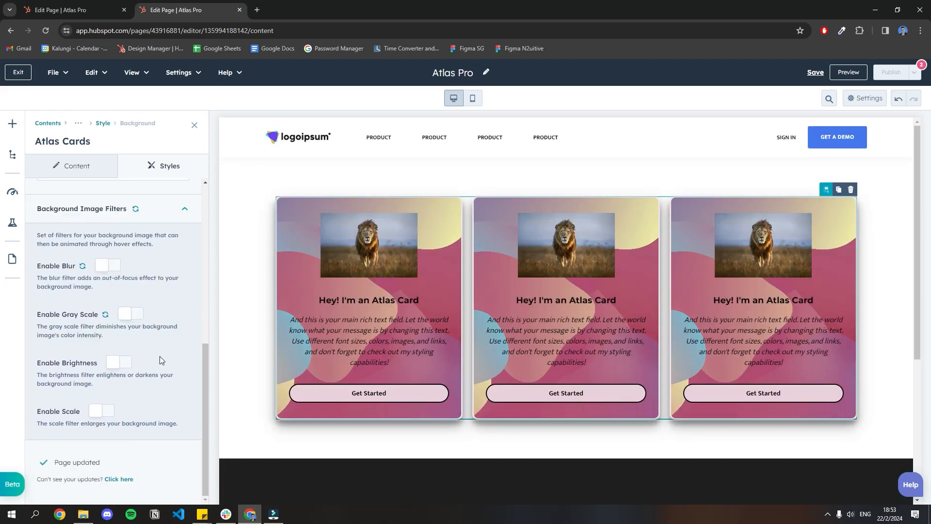
{"action": "scroll", "coordinate": [124, 383], "scroll_direction": "down", "scroll_amount": 1}
{"action": "left_click", "coordinate": [121, 383]}
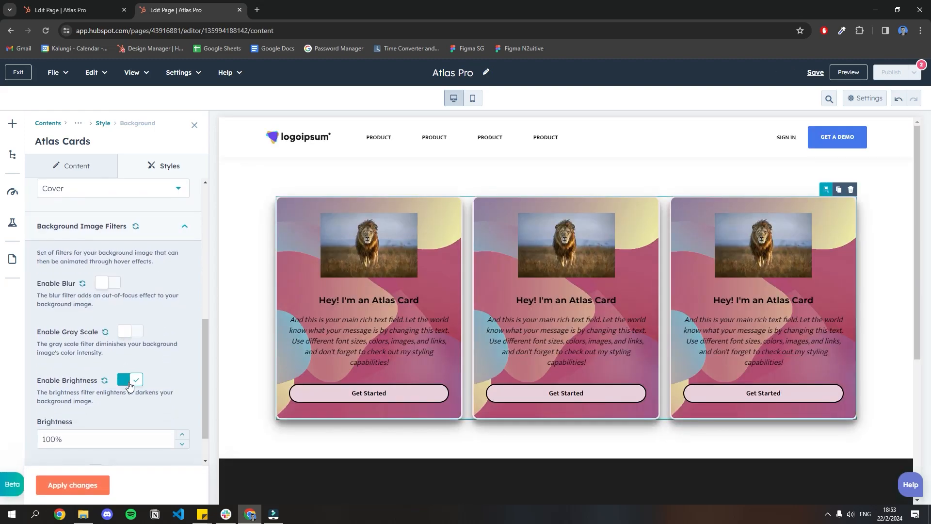
{"action": "left_click_drag", "start_coordinate": [50, 397], "coordinate": [37, 398]}
{"action": "type", "text": "5"}
{"action": "left_click", "coordinate": [90, 486]}
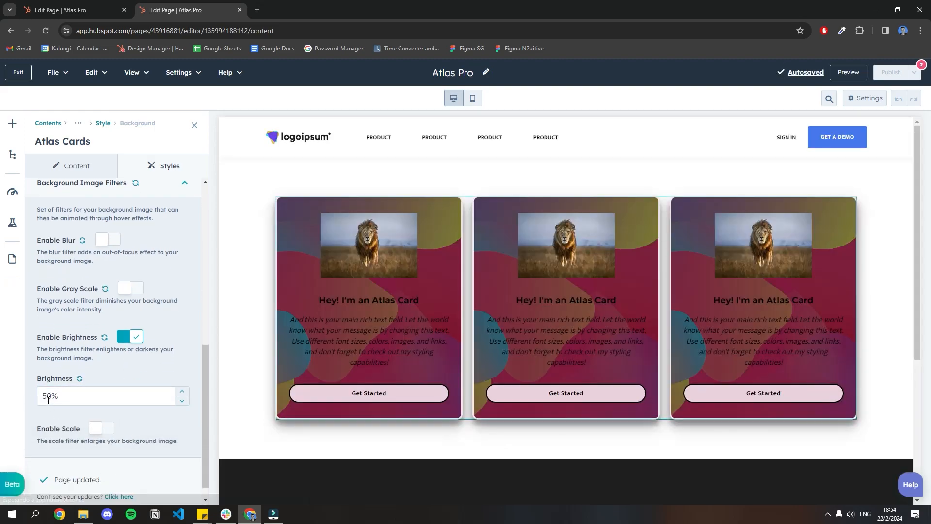
- Raise the background image's brightness to 200% and apply the changes
{"action": "left_click_drag", "start_coordinate": [47, 397], "coordinate": [35, 397]}
{"action": "type", "text": "2"}
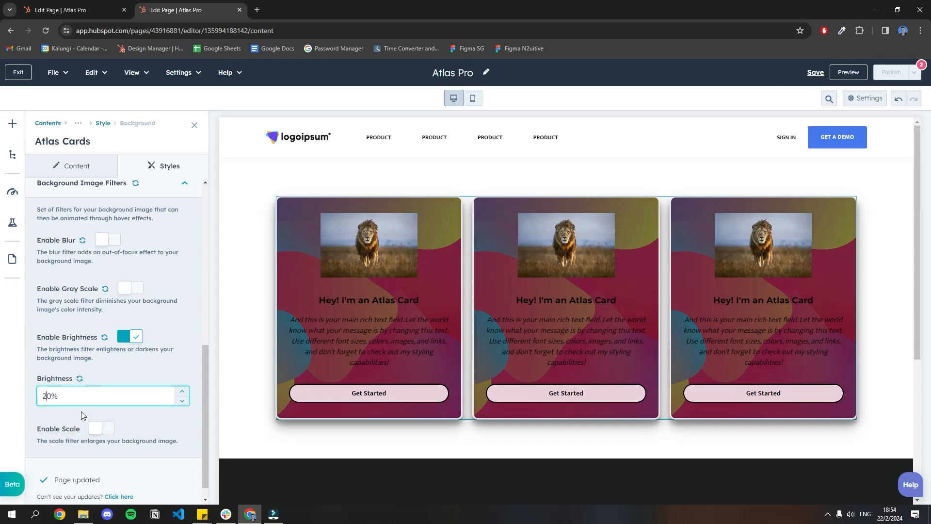
{"action": "type", "text": "0"}
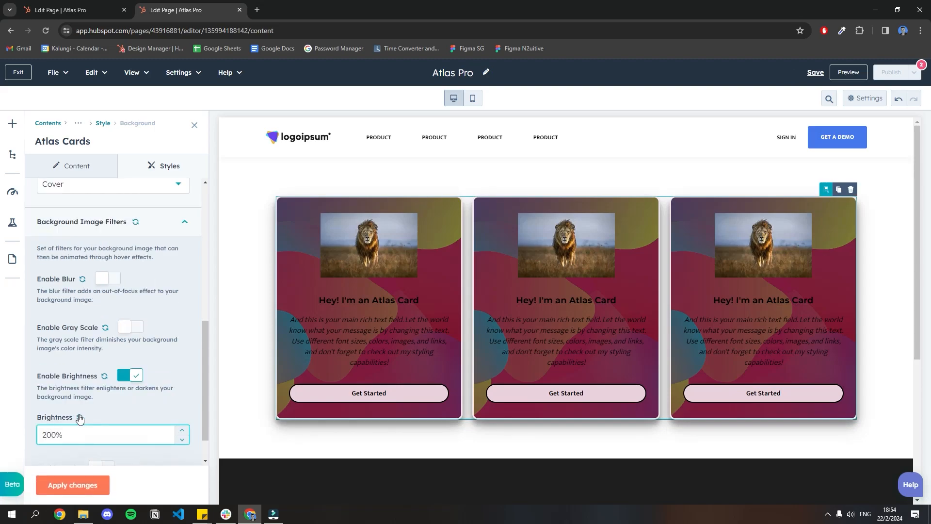
{"action": "left_click", "coordinate": [66, 483]}
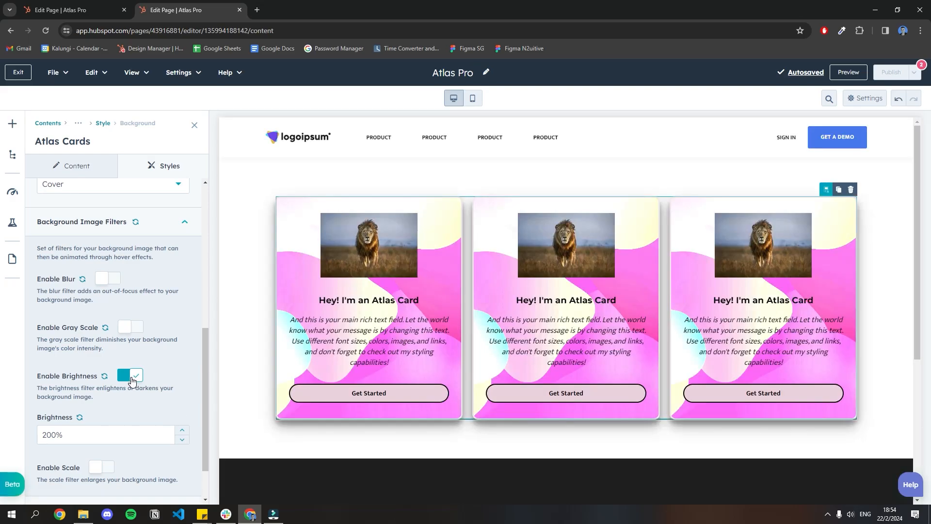
- Replace the brightness filter with the Scale filter and set the background image's scale to 1.86x
{"action": "left_click", "coordinate": [133, 375]}
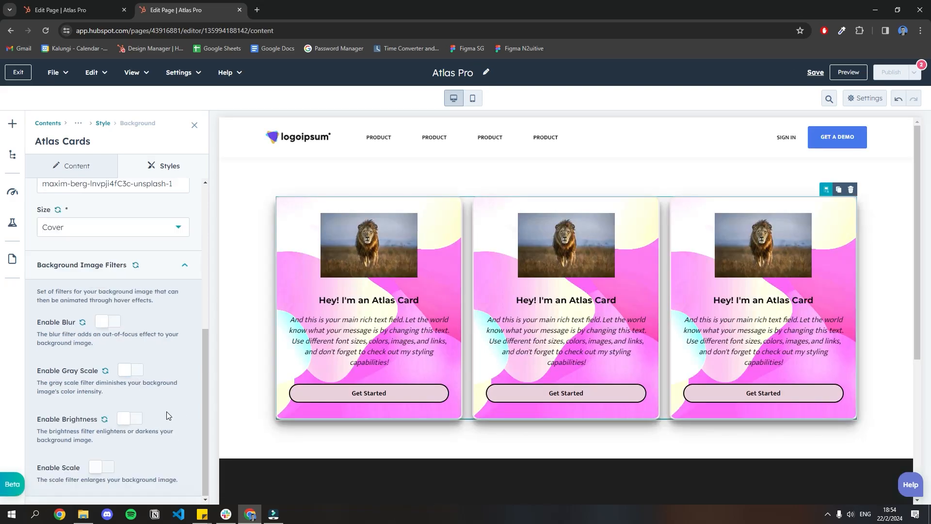
{"action": "scroll", "coordinate": [124, 438], "scroll_direction": "down", "scroll_amount": 1}
{"action": "left_click", "coordinate": [104, 430]}
{"action": "scroll", "coordinate": [123, 437], "scroll_direction": "down", "scroll_amount": 2}
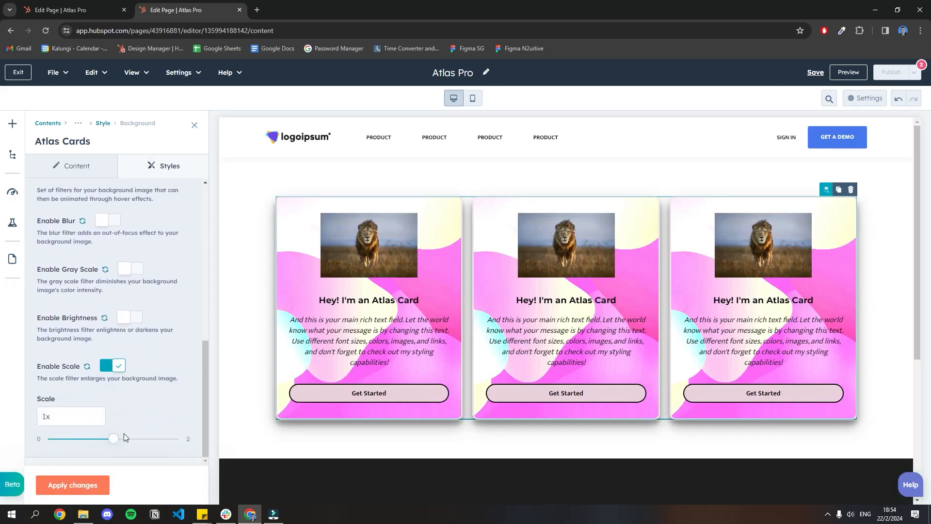
{"action": "left_click_drag", "start_coordinate": [113, 439], "coordinate": [170, 439]}
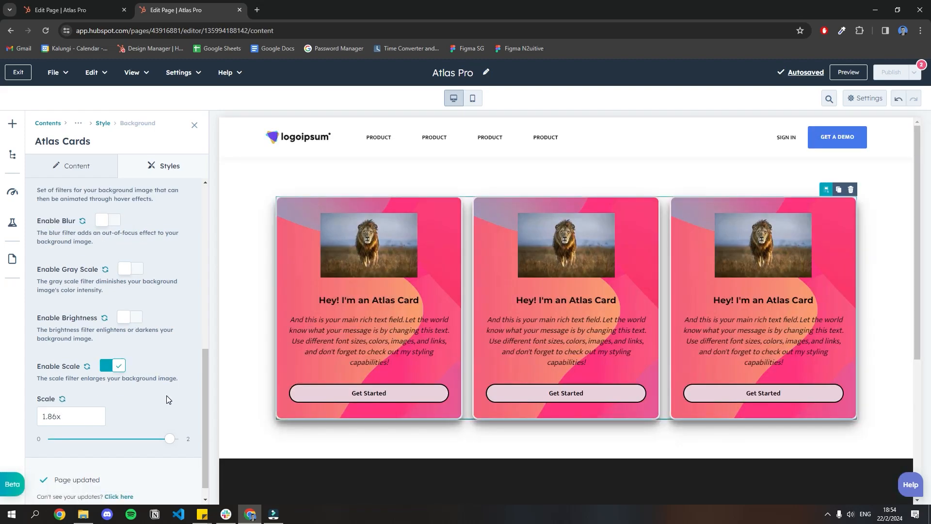
- Turn the Brightness, Gray Scale and Blur filters back on for the background image
{"action": "scroll", "coordinate": [166, 395], "scroll_direction": "up", "scroll_amount": 1}
{"action": "scroll", "coordinate": [165, 396], "scroll_direction": "up", "scroll_amount": 1}
{"action": "left_click", "coordinate": [128, 398]}
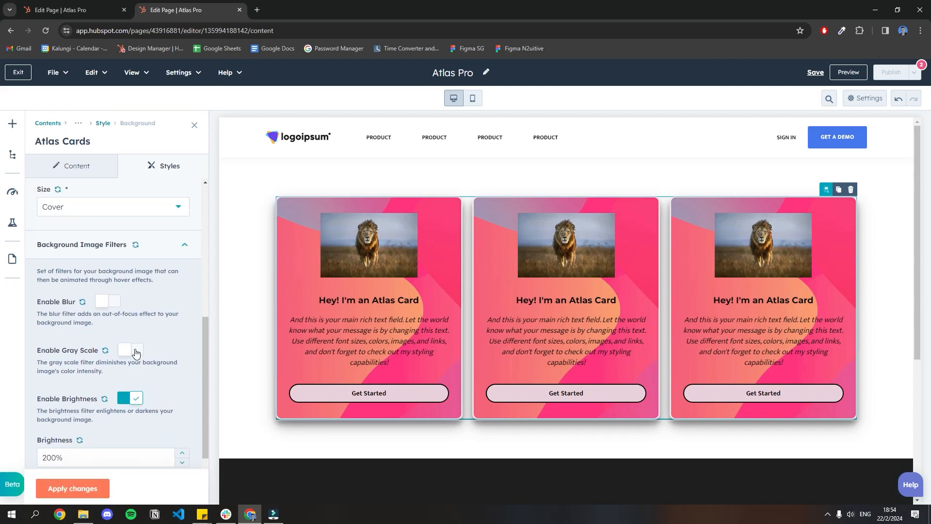
{"action": "left_click", "coordinate": [131, 349]}
{"action": "left_click", "coordinate": [111, 303]}
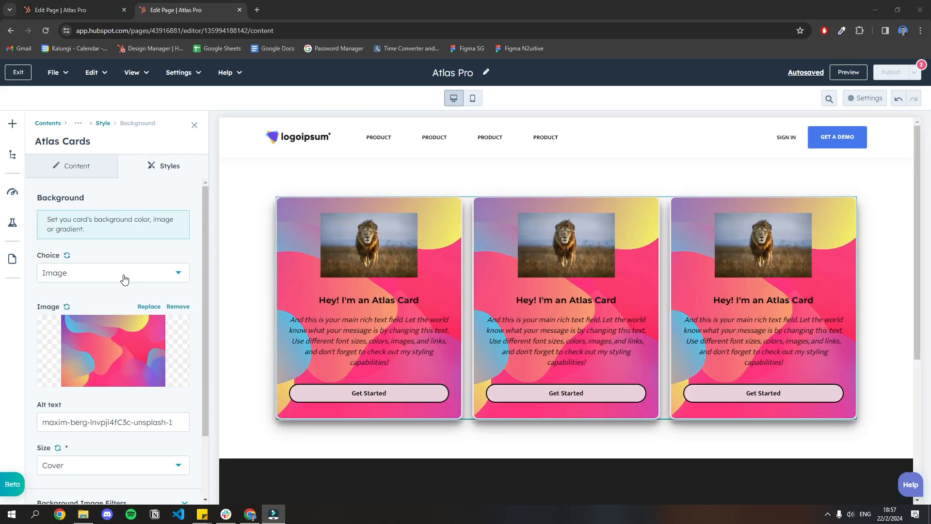
- Switch the card background to a Horizontal Gradient from 4678ee to FFFFFF and apply the changes
{"action": "left_click", "coordinate": [123, 275]}
{"action": "left_click", "coordinate": [104, 381]}
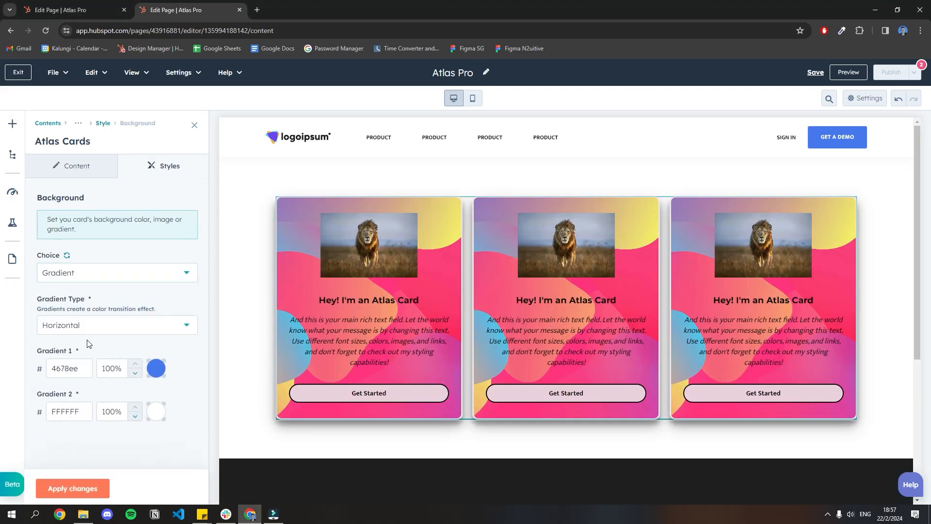
{"action": "left_click", "coordinate": [93, 485]}
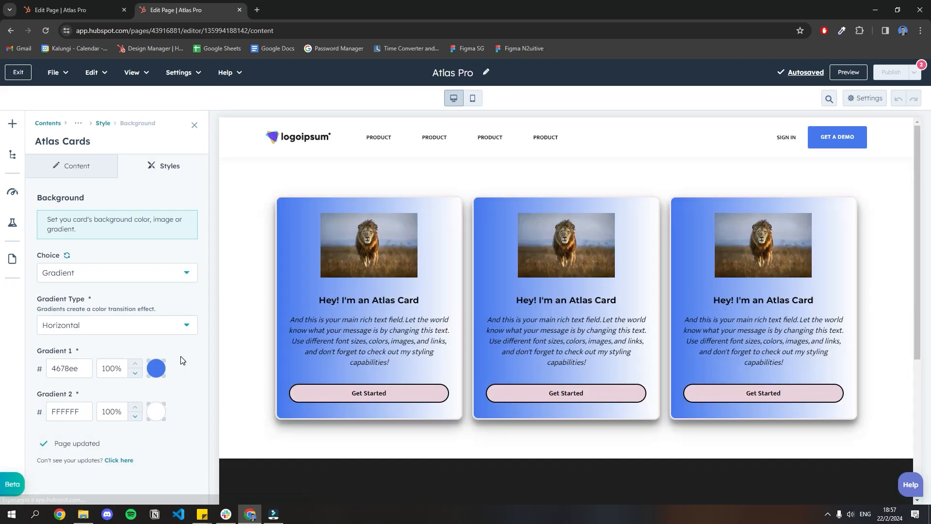
- Set the card background's gradient type to Radial
{"action": "left_click", "coordinate": [148, 327]}
{"action": "scroll", "coordinate": [194, 363], "scroll_direction": "down", "scroll_amount": 1}
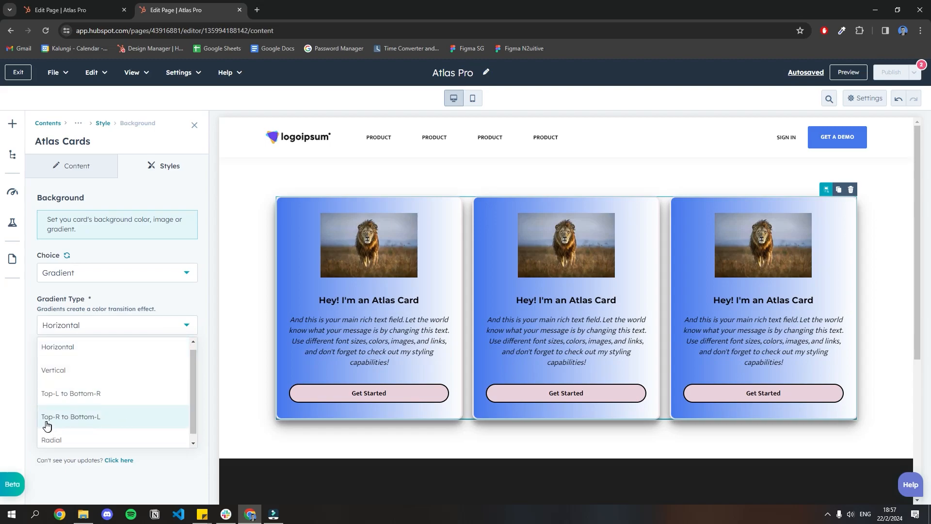
{"action": "left_click", "coordinate": [106, 440]}
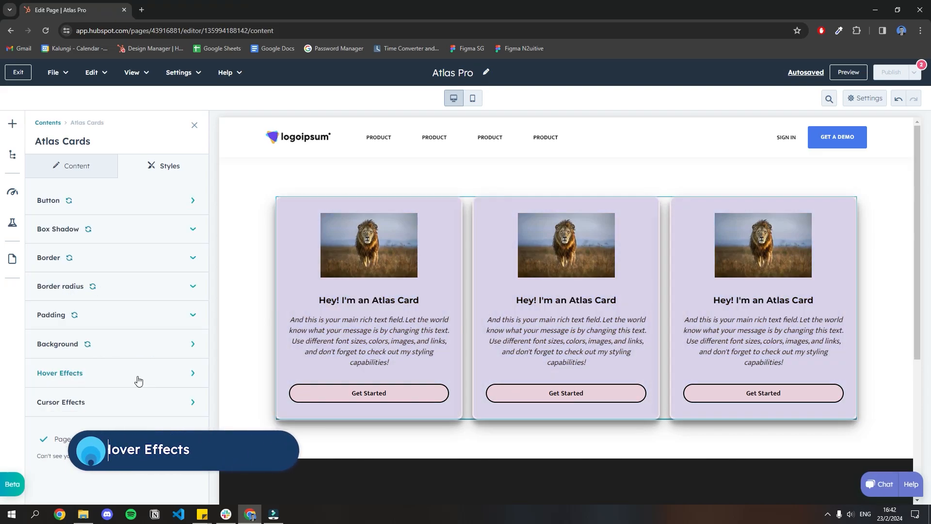
- Set the transition time of the cards' hover effects to 0.2s
{"action": "left_click", "coordinate": [139, 378]}
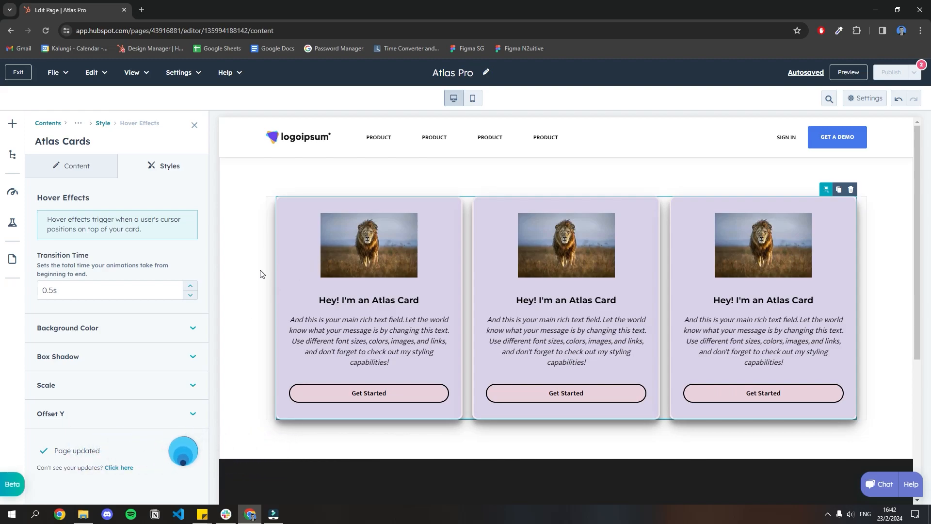
{"action": "left_click_drag", "start_coordinate": [54, 291], "coordinate": [30, 294]}
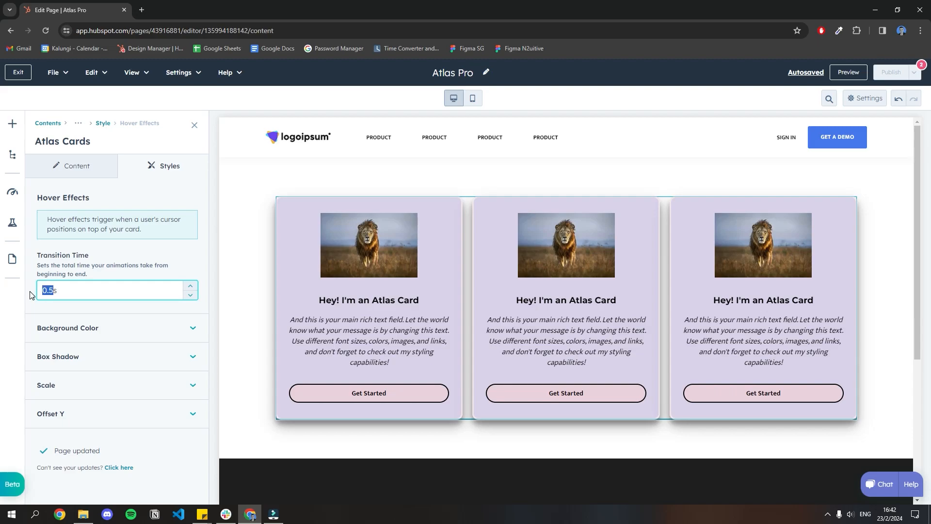
{"action": "type", "text": "1s"}
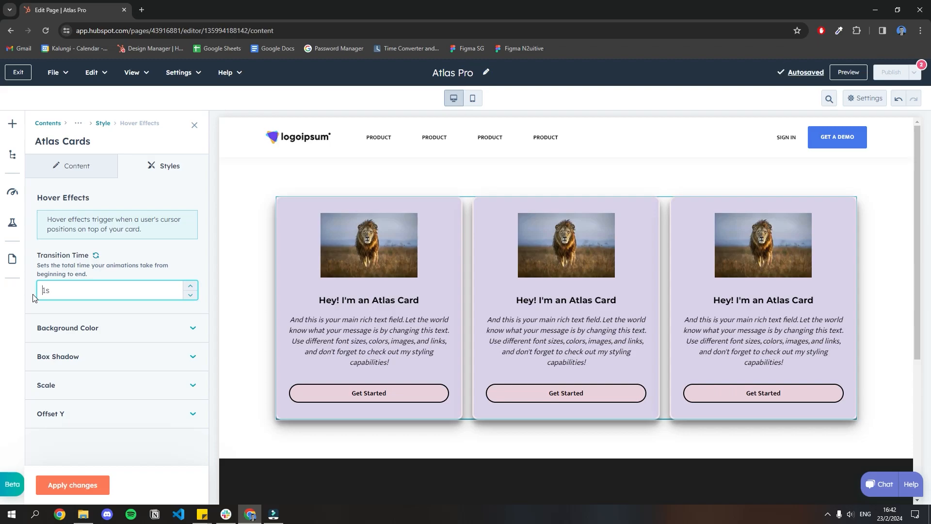
{"action": "type", "text": ".2"}
{"action": "left_click", "coordinate": [32, 294]}
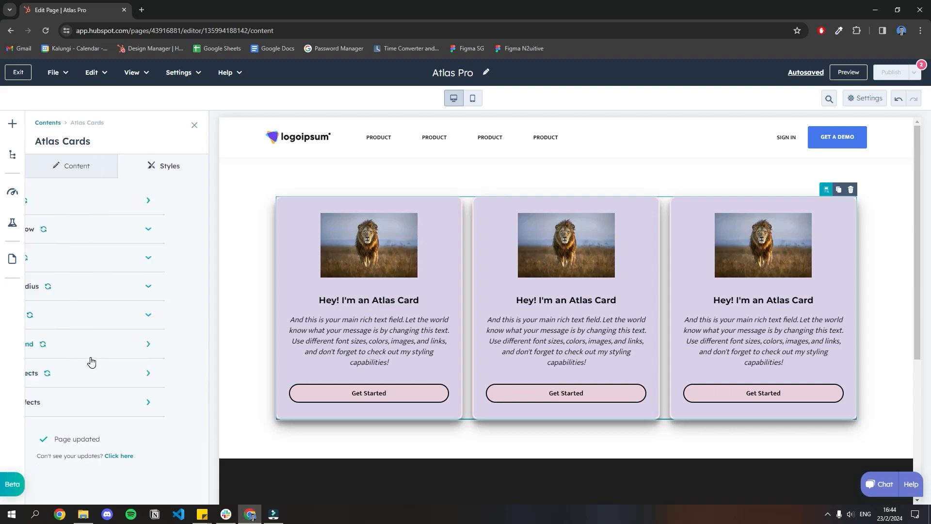
- Enable the hover background color for the cards with EEEEEE and preview the page
{"action": "left_click", "coordinate": [121, 375]}
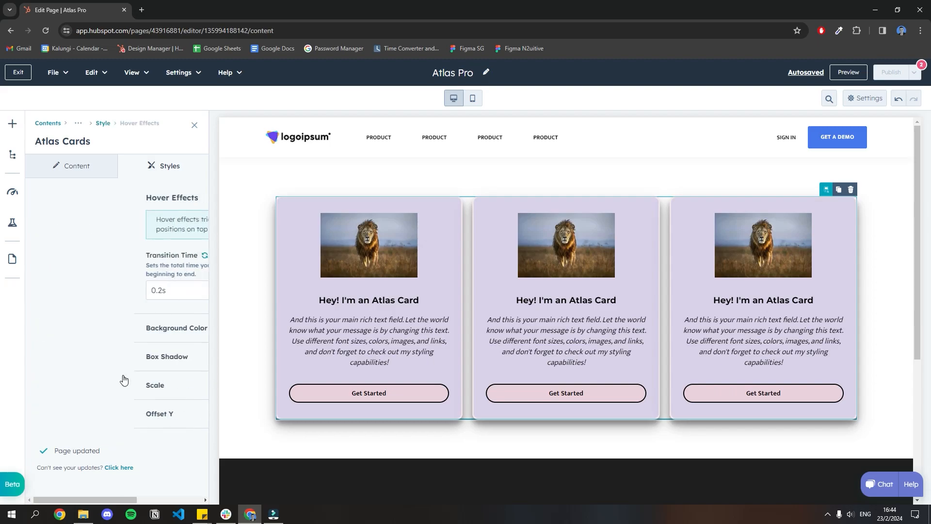
{"action": "left_click", "coordinate": [99, 339]}
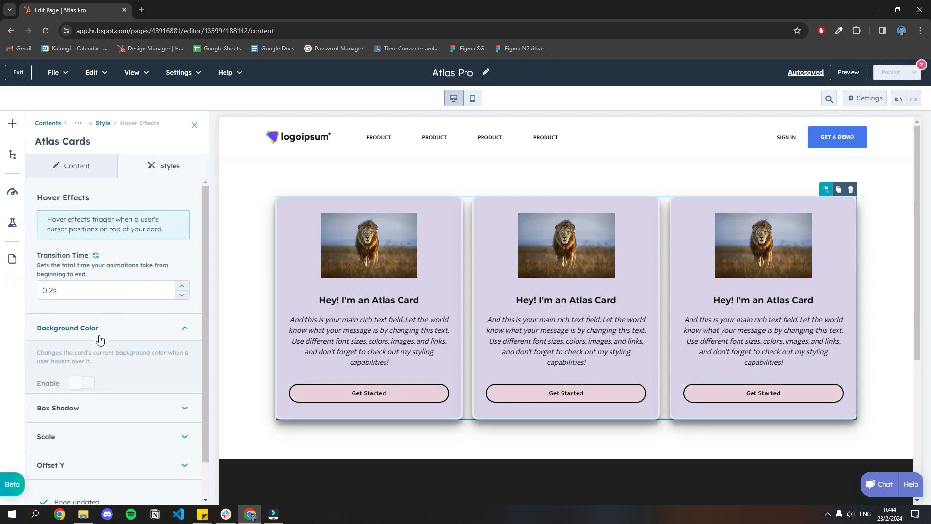
{"action": "left_click", "coordinate": [87, 384]}
{"action": "scroll", "coordinate": [129, 378], "scroll_direction": "down", "scroll_amount": 1}
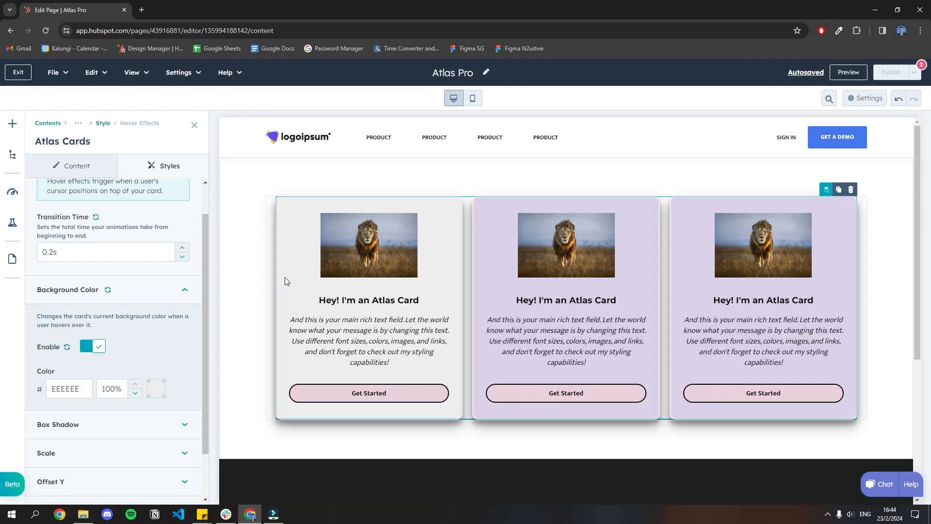
{"action": "left_click", "coordinate": [839, 79]}
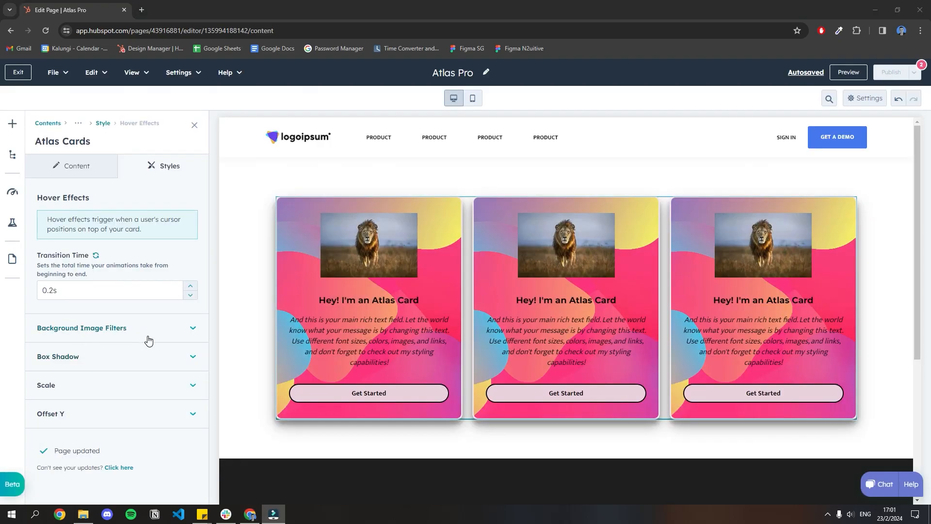
- Enable the Scale hover filter for the cards' background image at 1.29x, apply it and preview the page
{"action": "left_click", "coordinate": [156, 332]}
{"action": "scroll", "coordinate": [184, 347], "scroll_direction": "down", "scroll_amount": 2}
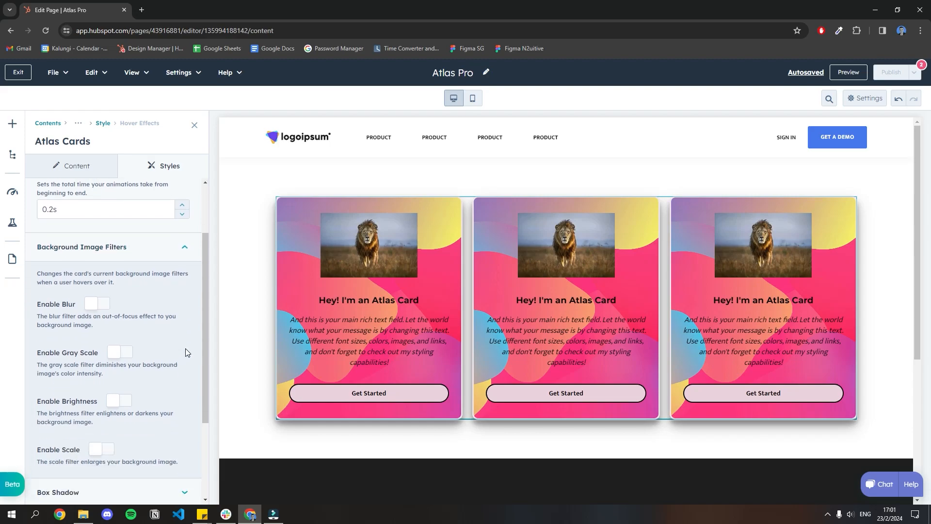
{"action": "left_click", "coordinate": [104, 449]}
{"action": "left_click_drag", "start_coordinate": [202, 392], "coordinate": [204, 428]}
{"action": "left_click_drag", "start_coordinate": [116, 450], "coordinate": [132, 451]}
{"action": "left_click", "coordinate": [103, 475]}
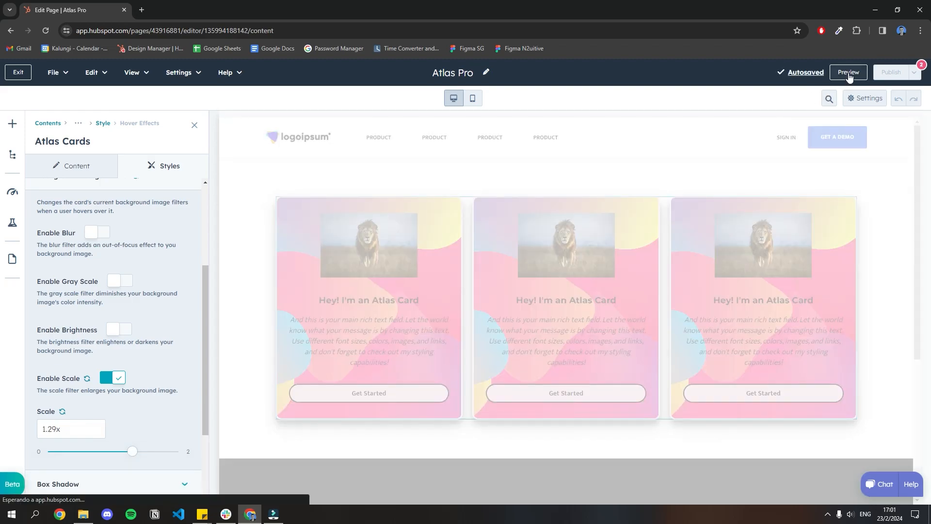
{"action": "left_click", "coordinate": [848, 73]}
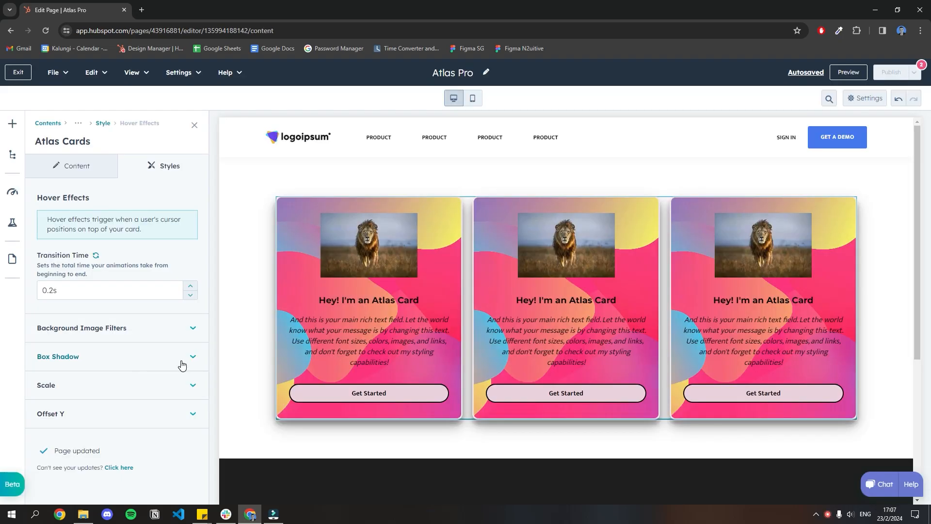
- Enable the box shadow hover effect for the cards, choose its shadow type, apply it and preview the page
{"action": "left_click", "coordinate": [149, 365]}
{"action": "left_click", "coordinate": [78, 412]}
{"action": "scroll", "coordinate": [78, 413], "scroll_direction": "down", "scroll_amount": 2}
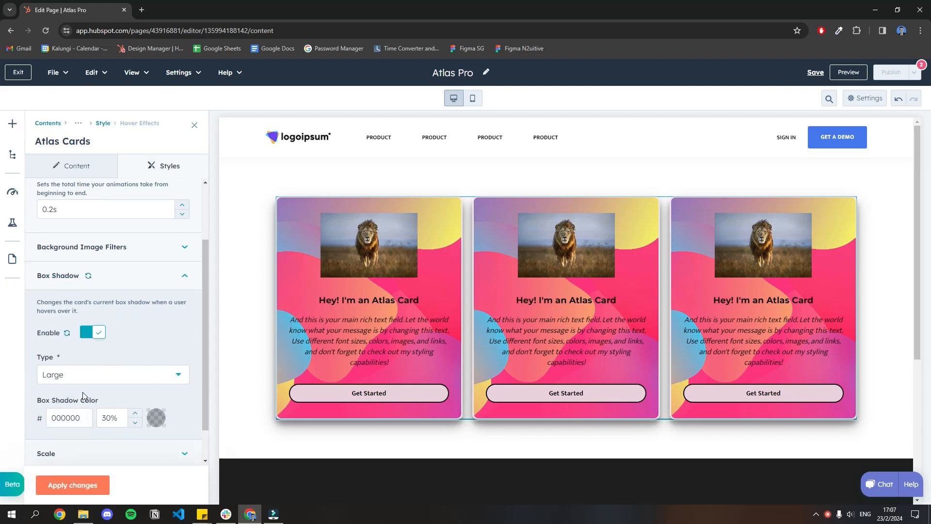
{"action": "left_click", "coordinate": [100, 380]}
{"action": "left_click", "coordinate": [90, 449]}
{"action": "left_click", "coordinate": [83, 485]}
{"action": "left_click", "coordinate": [843, 78]}
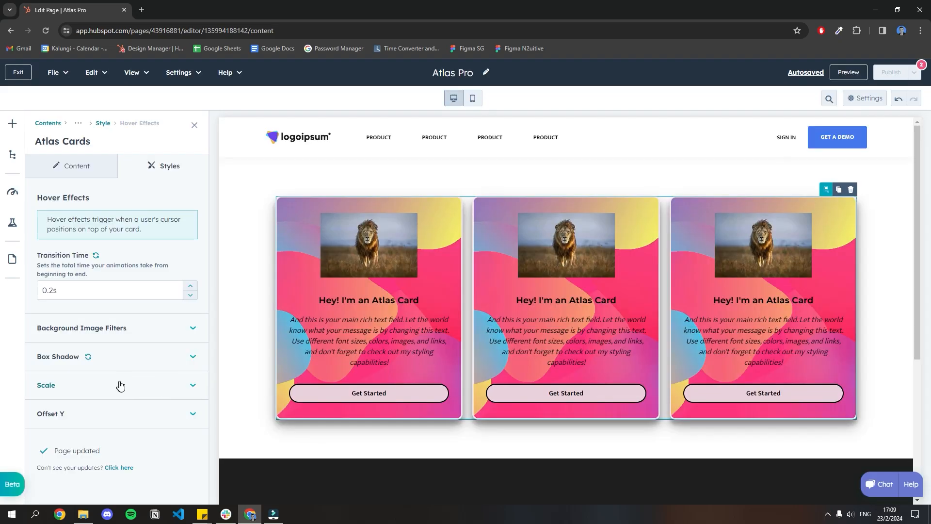
- Enable the Scale hover effect for the whole card at 1.05x, apply it and preview the page
{"action": "left_click", "coordinate": [127, 388]}
{"action": "left_click", "coordinate": [82, 434]}
{"action": "scroll", "coordinate": [152, 420], "scroll_direction": "down", "scroll_amount": 1}
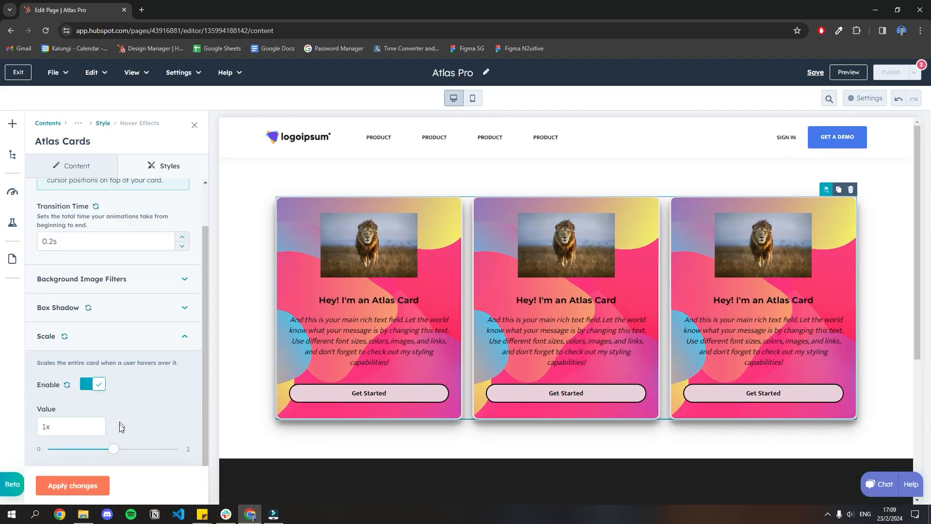
{"action": "scroll", "coordinate": [114, 412], "scroll_direction": "down", "scroll_amount": 1}
{"action": "left_click_drag", "start_coordinate": [114, 411], "coordinate": [116, 412]}
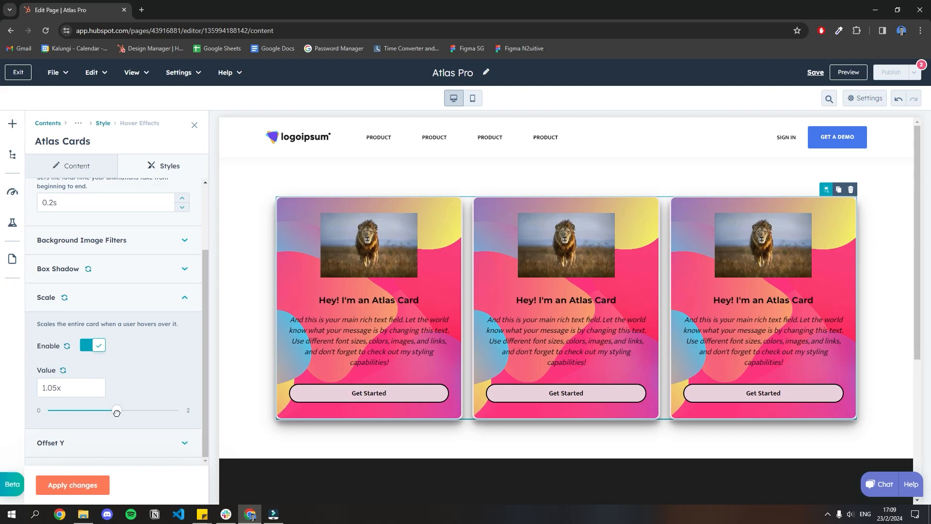
{"action": "left_click", "coordinate": [90, 486]}
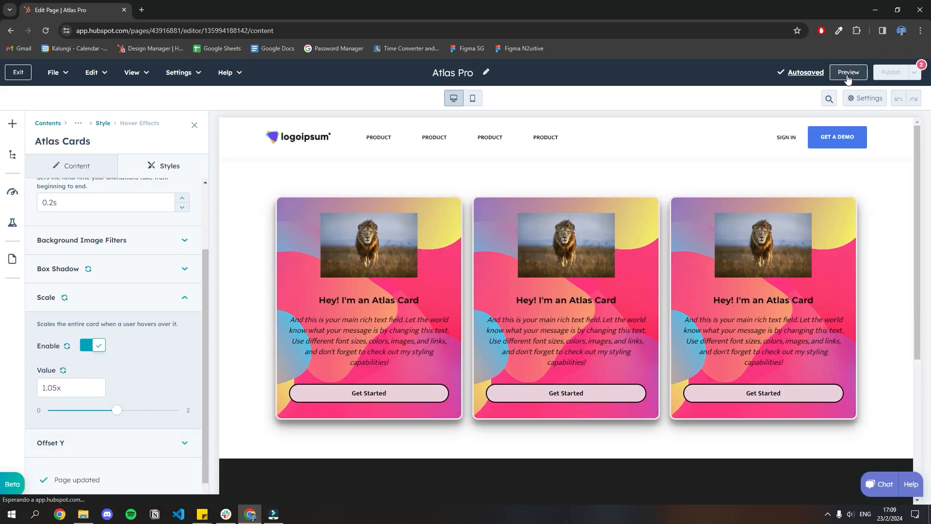
{"action": "left_click", "coordinate": [848, 75]}
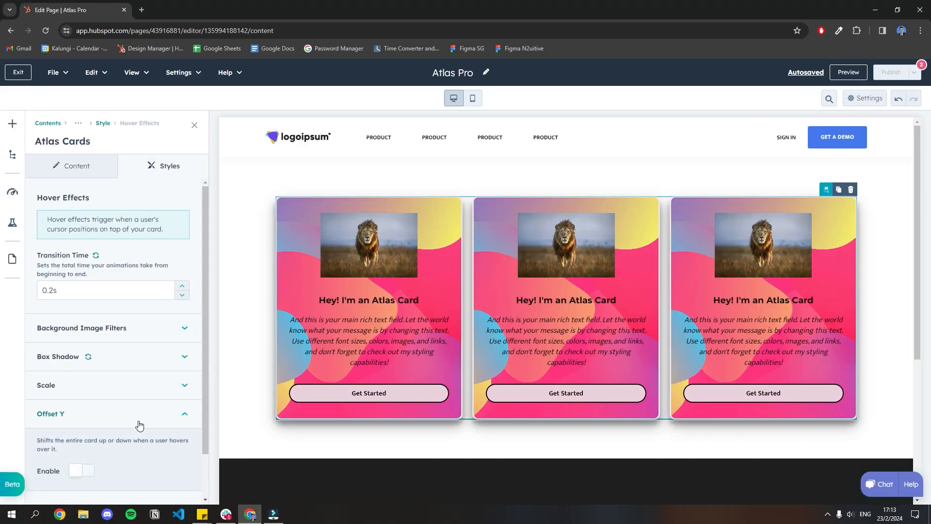
- Enable the Offset Y hover effect for the cards at -10px, apply it and preview the page
{"action": "left_click", "coordinate": [83, 425]}
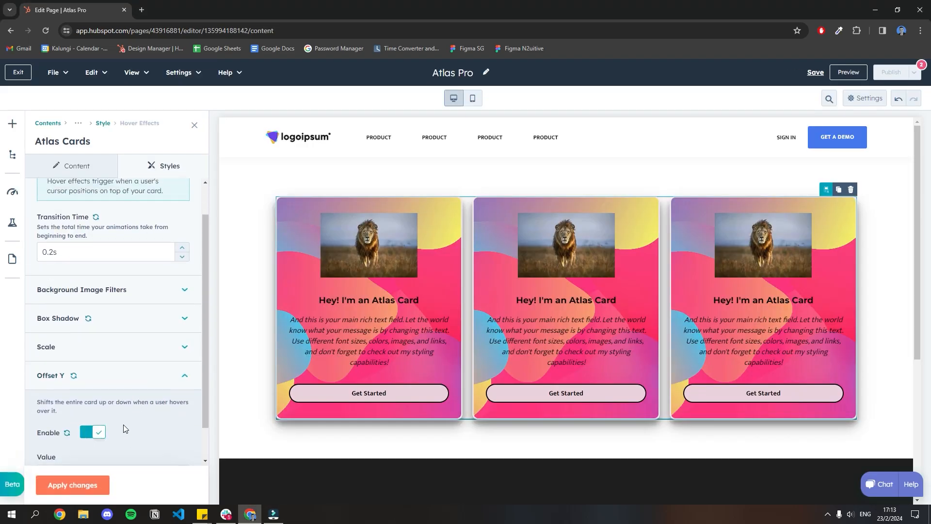
{"action": "left_click_drag", "start_coordinate": [46, 437], "coordinate": [43, 438]}
{"action": "type", "text": "-10"}
{"action": "left_click", "coordinate": [83, 486]}
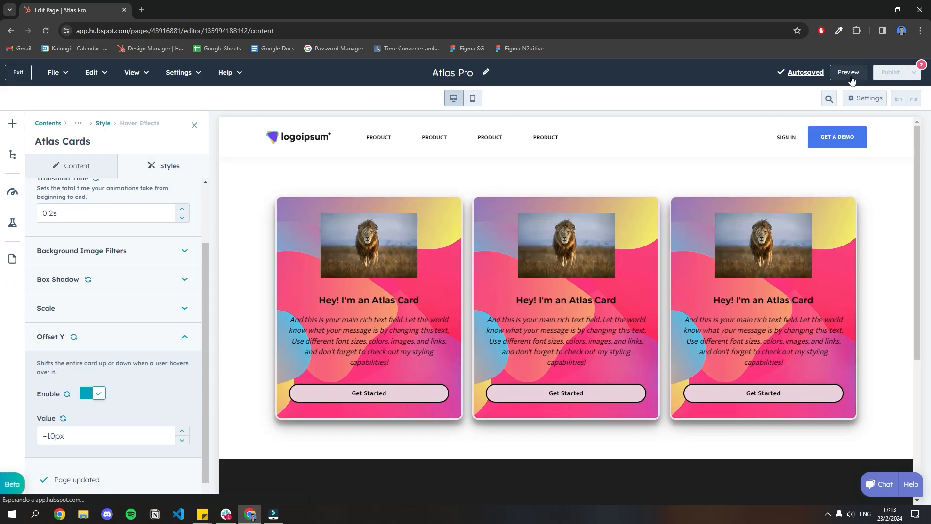
{"action": "left_click", "coordinate": [848, 73]}
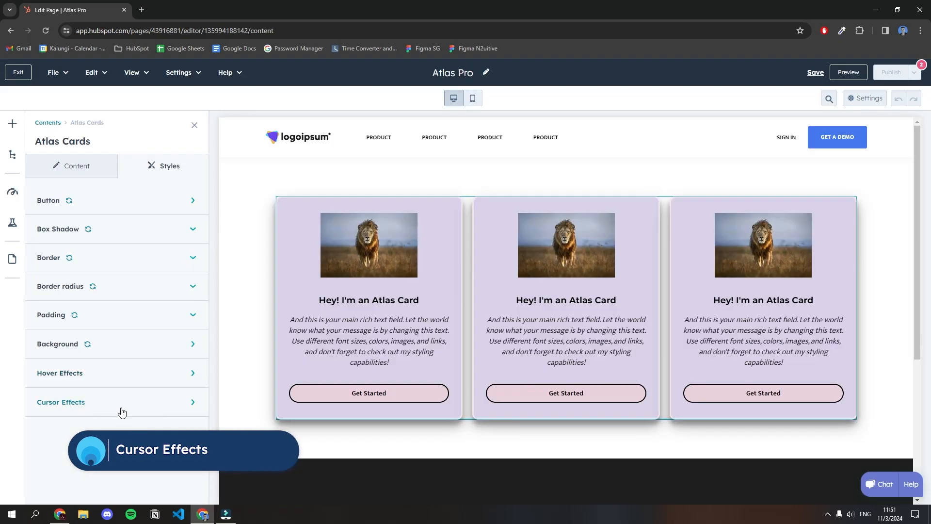
- Enable the Glow Effect among the cards' cursor effects and set its color to FFF2CC
{"action": "left_click", "coordinate": [122, 410]}
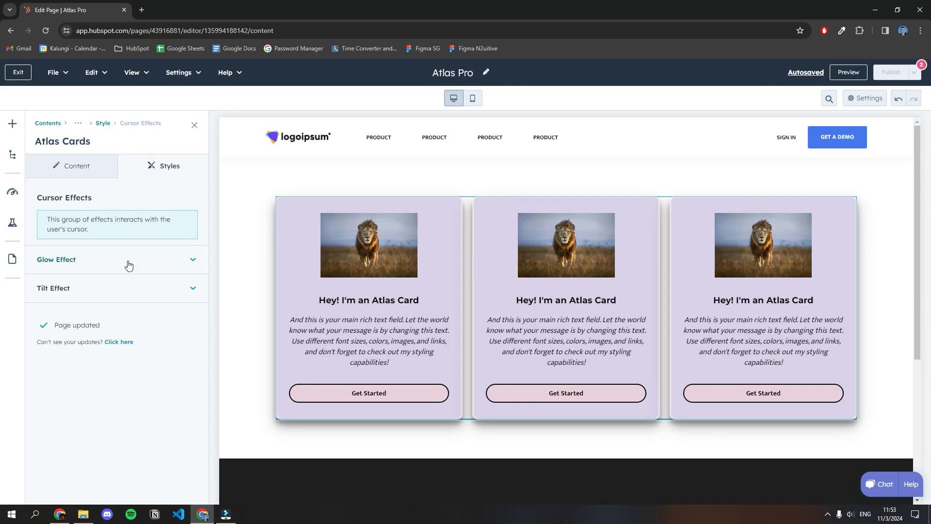
{"action": "left_click", "coordinate": [127, 263]}
{"action": "left_click", "coordinate": [96, 318]}
{"action": "scroll", "coordinate": [103, 307], "scroll_direction": "down", "scroll_amount": 2}
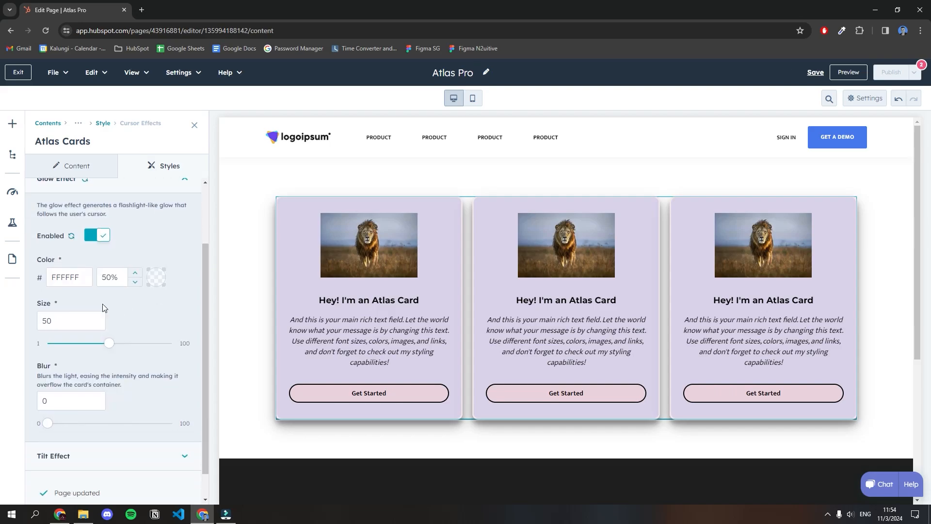
{"action": "left_click", "coordinate": [156, 302]}
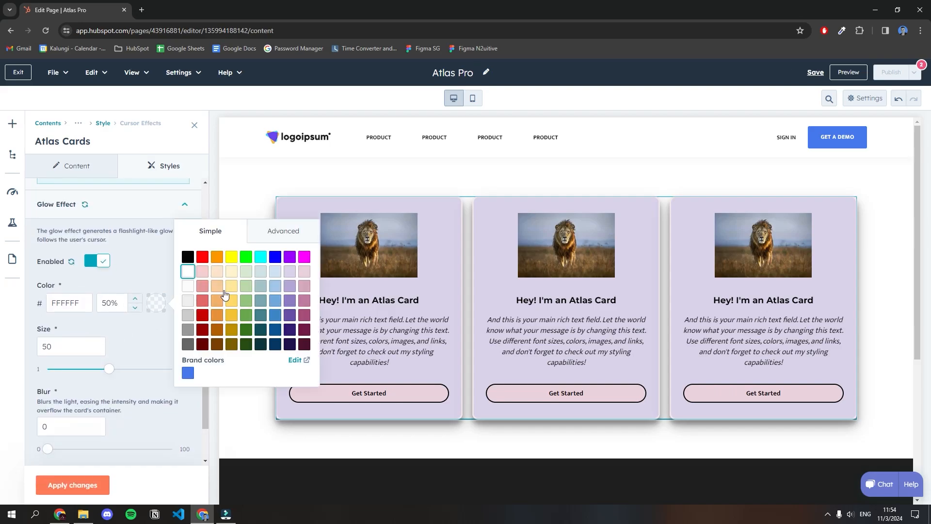
{"action": "left_click", "coordinate": [231, 270]}
{"action": "left_click", "coordinate": [159, 274]}
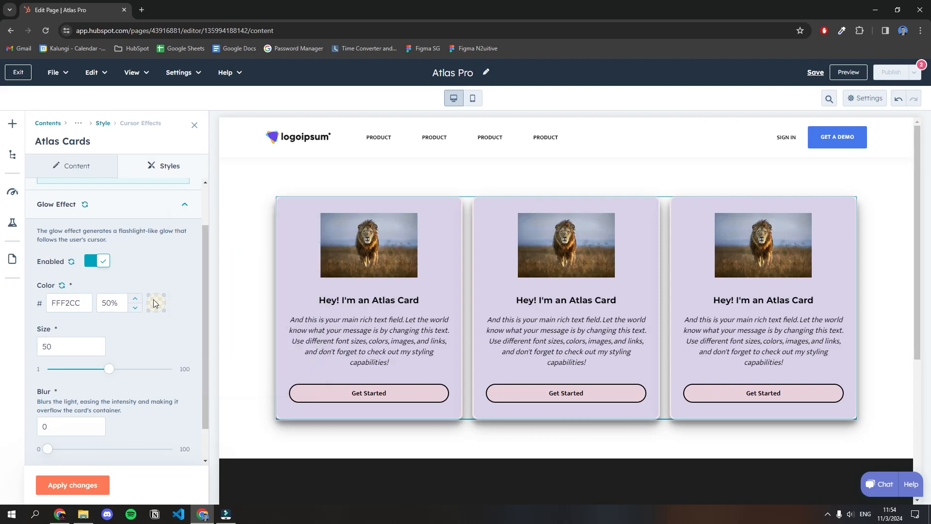
- Set the glow's size to 61 and blur to 20, apply the changes and preview the page in a new tab
{"action": "scroll", "coordinate": [106, 310], "scroll_direction": "down", "scroll_amount": 1}
{"action": "left_click_drag", "start_coordinate": [57, 307], "coordinate": [26, 308]}
{"action": "left_click_drag", "start_coordinate": [109, 330], "coordinate": [119, 330]}
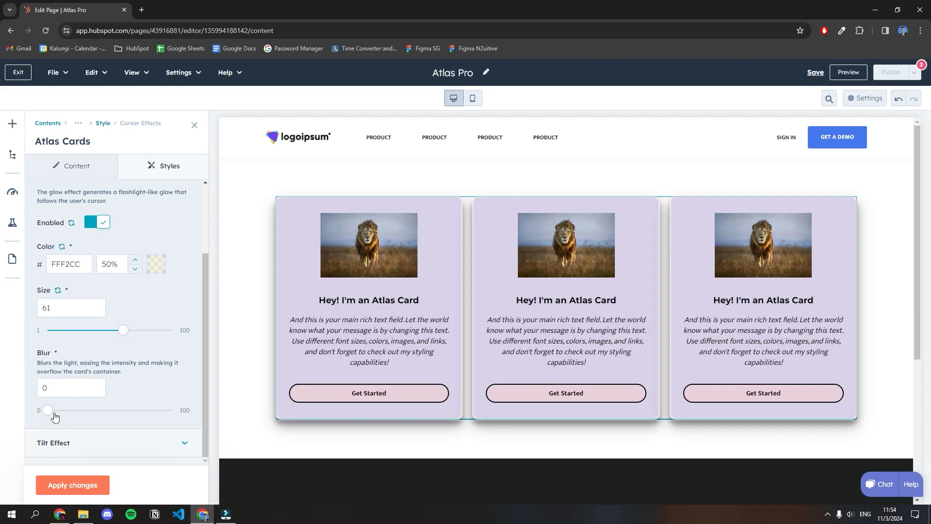
{"action": "left_click_drag", "start_coordinate": [48, 406], "coordinate": [67, 409]}
{"action": "left_click", "coordinate": [87, 485]}
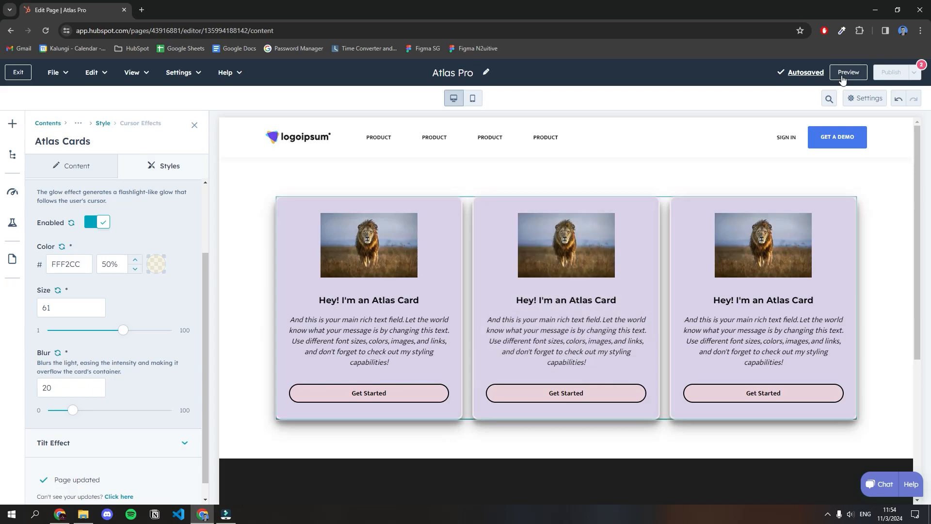
{"action": "left_click", "coordinate": [837, 74]}
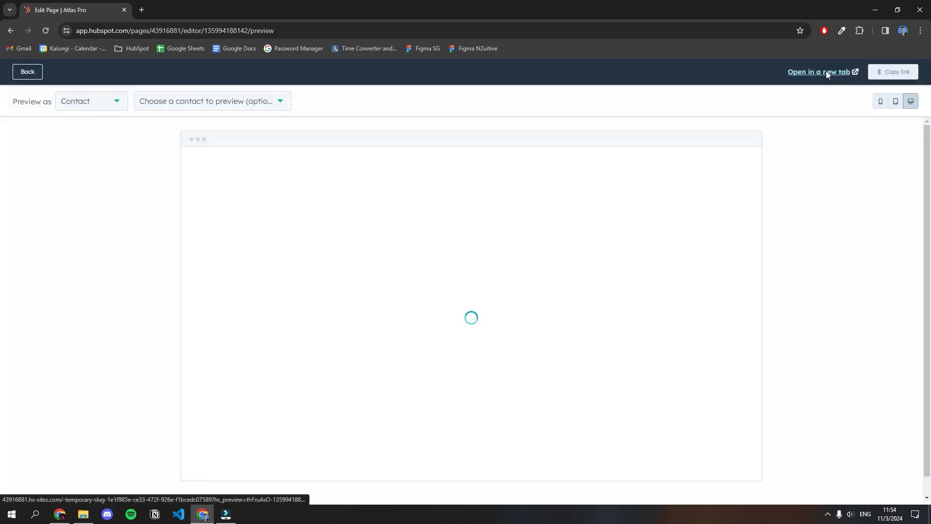
{"action": "left_click", "coordinate": [825, 71]}
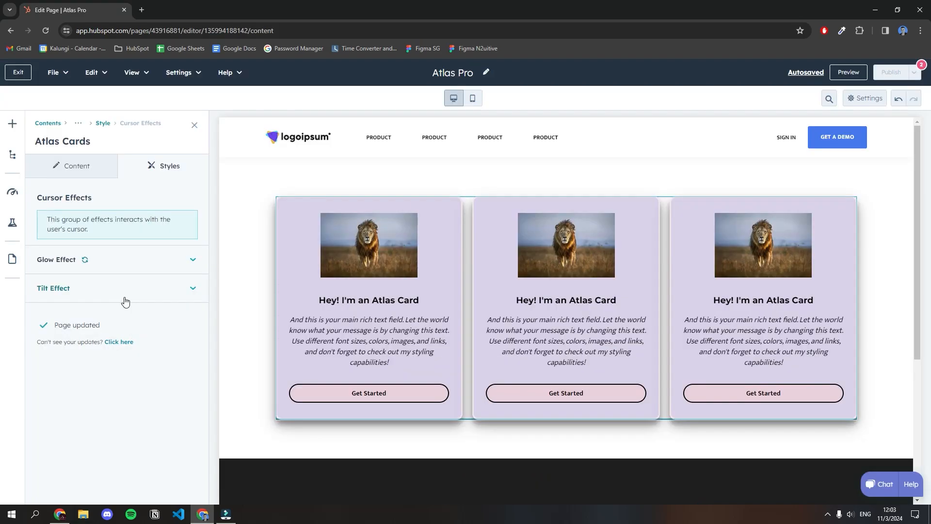
- Enable the cards' Tilt Effect with a tilt strength of 8, apply it and preview the page in a new tab
{"action": "left_click", "coordinate": [121, 298]}
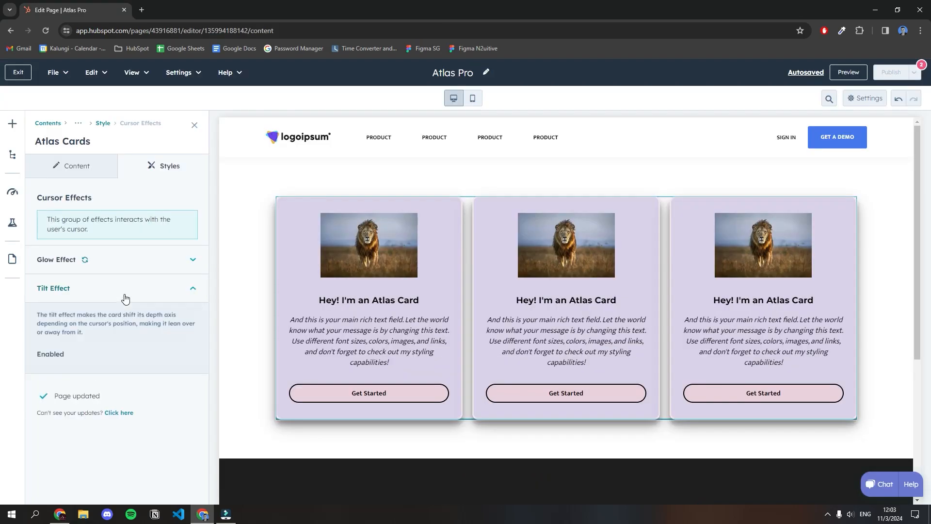
{"action": "left_click", "coordinate": [93, 354]}
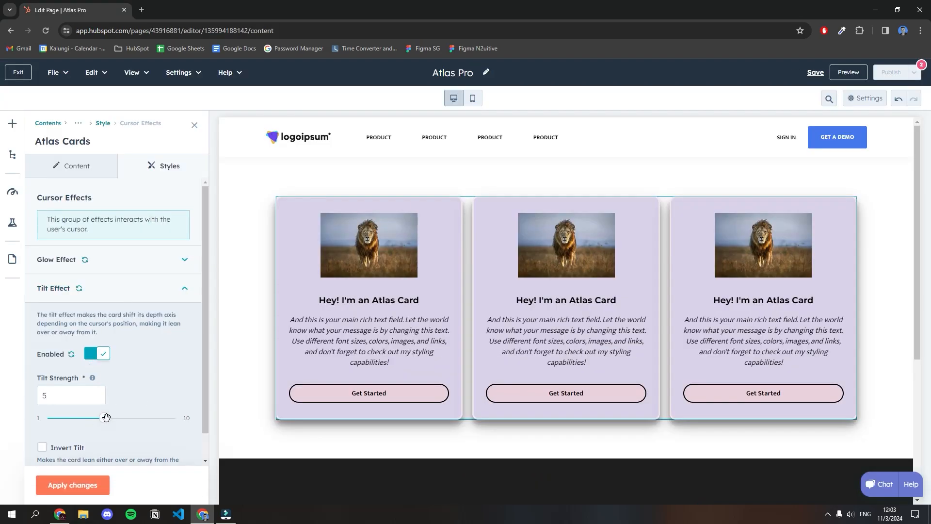
{"action": "left_click_drag", "start_coordinate": [105, 418], "coordinate": [149, 419]}
{"action": "left_click", "coordinate": [94, 484]}
{"action": "left_click", "coordinate": [853, 73]}
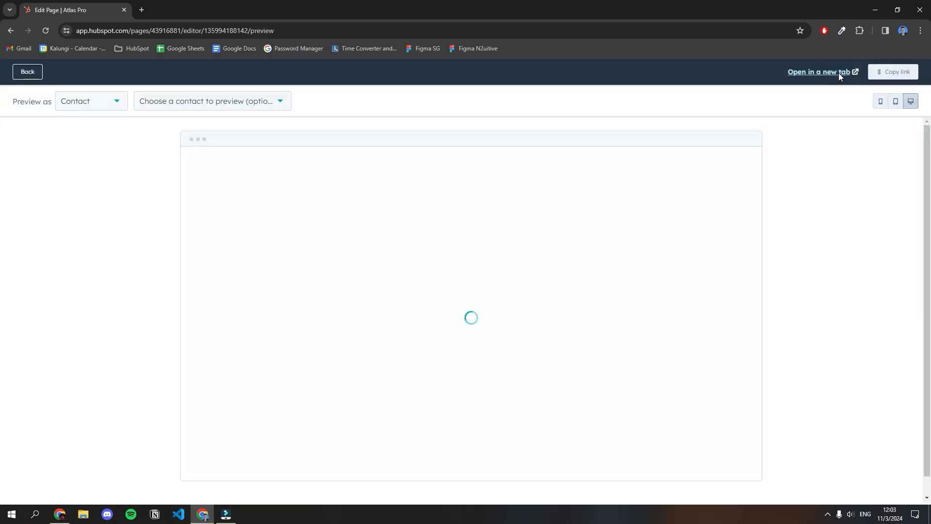
{"action": "left_click", "coordinate": [840, 71]}
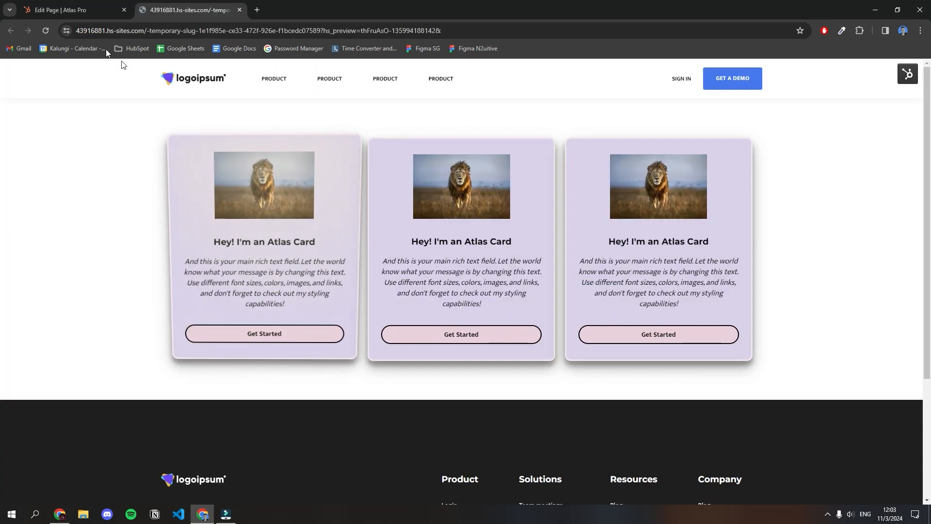
- Return to the page editor, enable Invert Tilt for the cards' Tilt Effect and reload the preview page
{"action": "left_click", "coordinate": [72, 10]}
{"action": "left_click", "coordinate": [28, 71]}
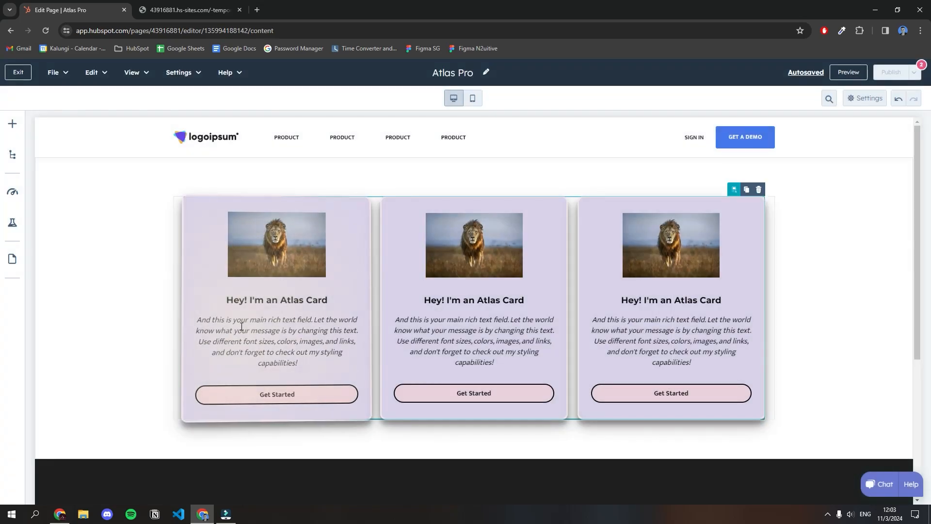
{"action": "left_click", "coordinate": [333, 318]}
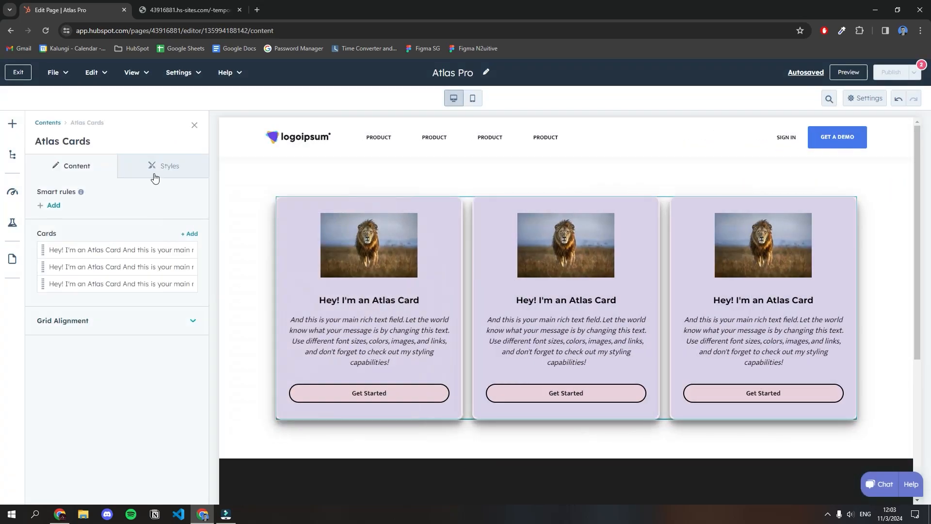
{"action": "left_click", "coordinate": [110, 415]}
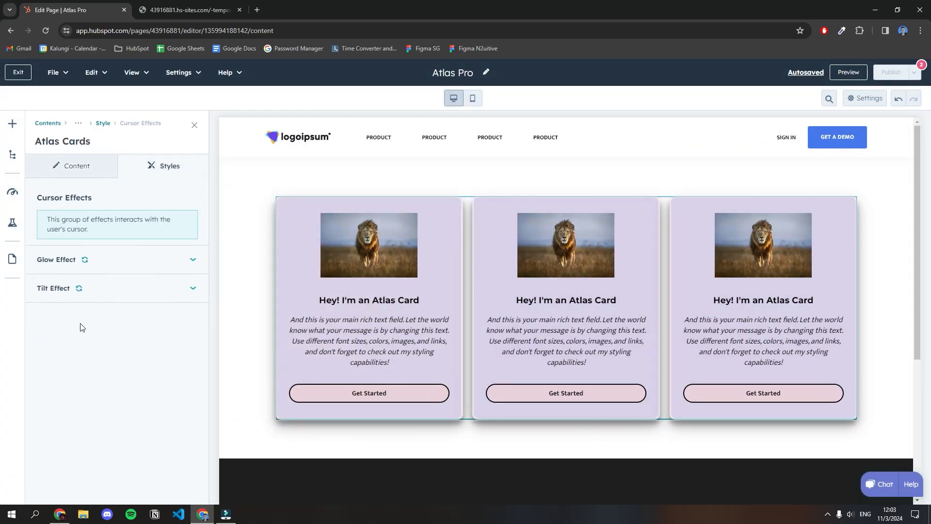
{"action": "left_click", "coordinate": [102, 291]}
{"action": "left_click", "coordinate": [42, 447]}
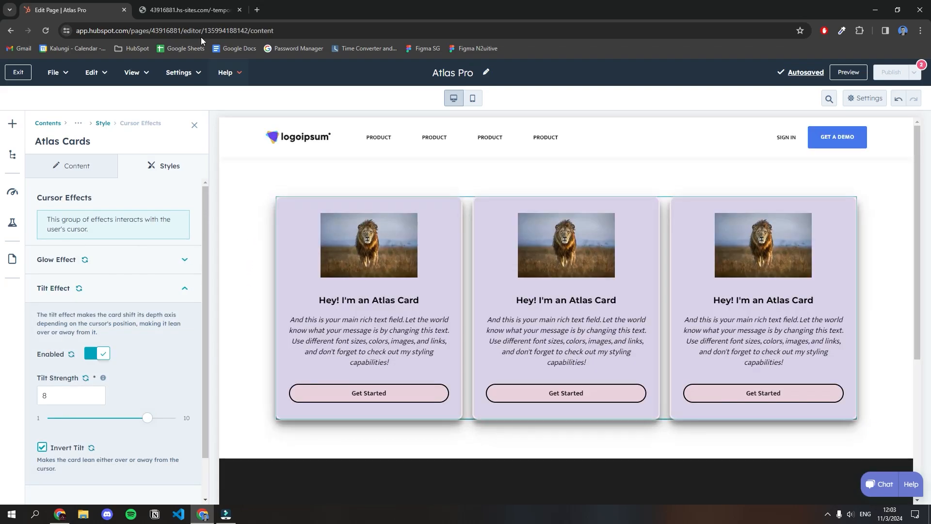
{"action": "left_click", "coordinate": [194, 10]}
{"action": "left_click", "coordinate": [43, 34]}
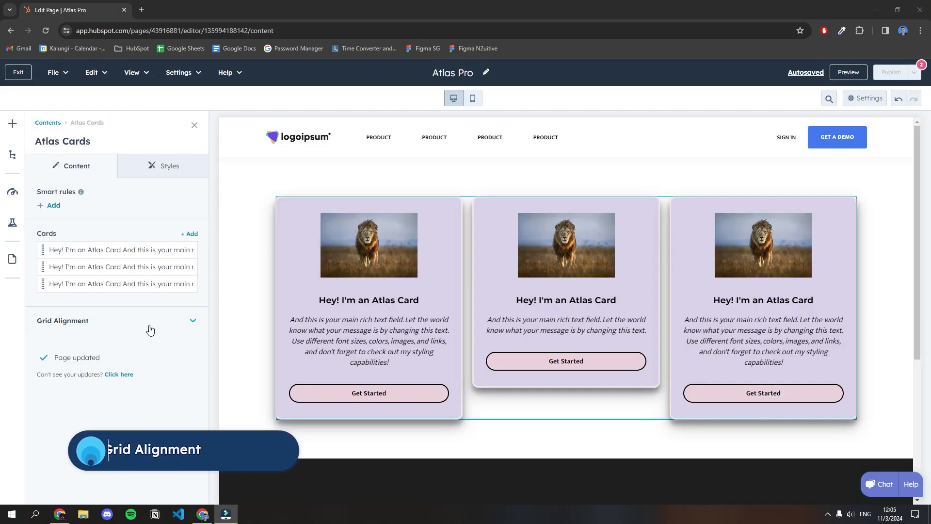
- Set the vertical alignment of the card grid to Center and apply the change
{"action": "left_click", "coordinate": [125, 324]}
{"action": "scroll", "coordinate": [128, 330], "scroll_direction": "down", "scroll_amount": 2}
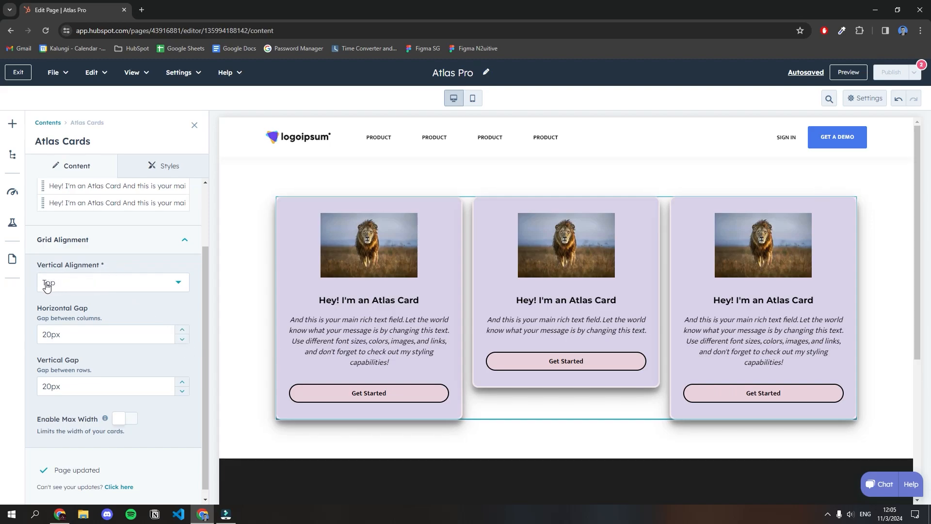
{"action": "left_click", "coordinate": [152, 284]}
{"action": "left_click", "coordinate": [122, 333]}
{"action": "left_click", "coordinate": [95, 487]}
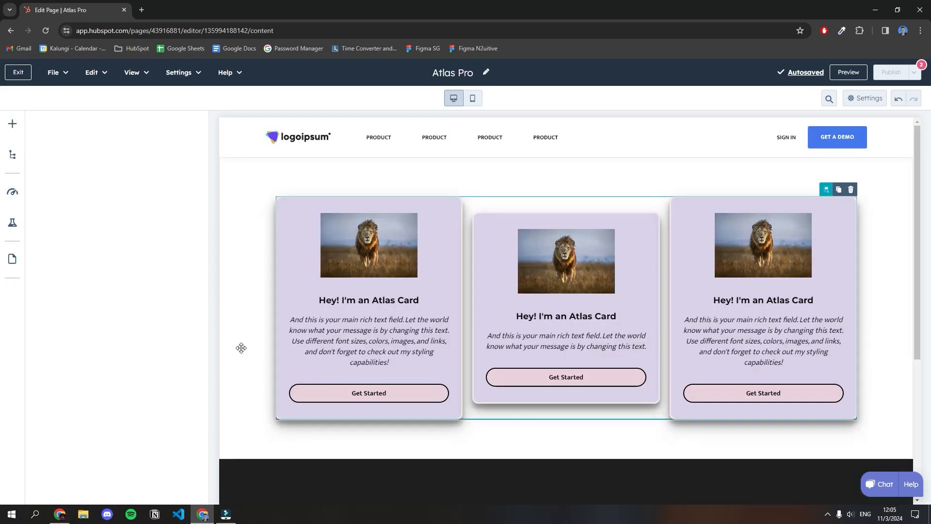
- Reopen the Atlas Cards module's grid alignment settings and set the vertical alignment to Stretch to Fill
{"action": "left_click", "coordinate": [484, 297]}
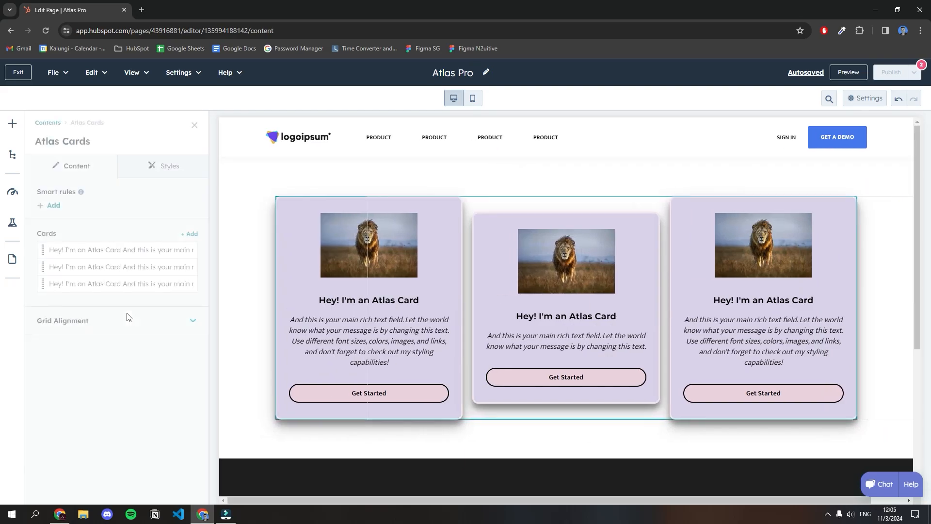
{"action": "left_click", "coordinate": [117, 328]}
{"action": "left_click", "coordinate": [102, 363]}
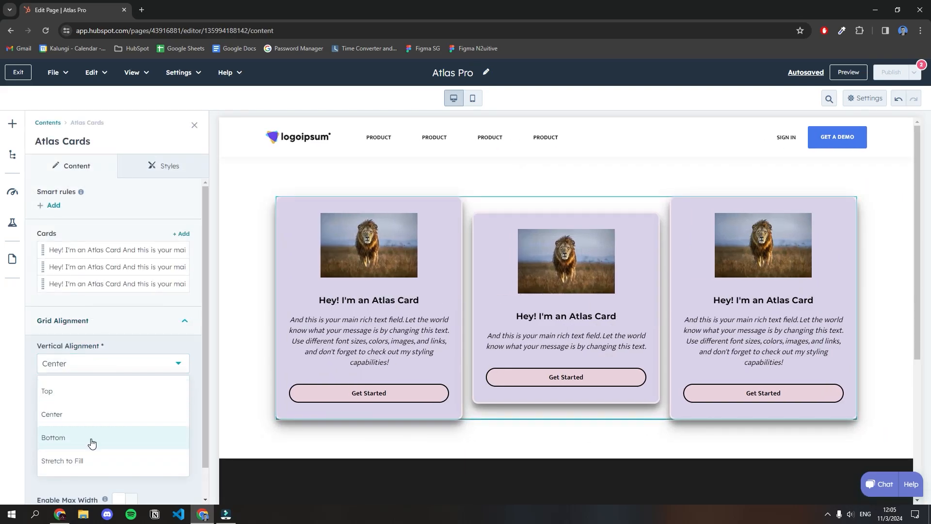
{"action": "left_click", "coordinate": [108, 461]}
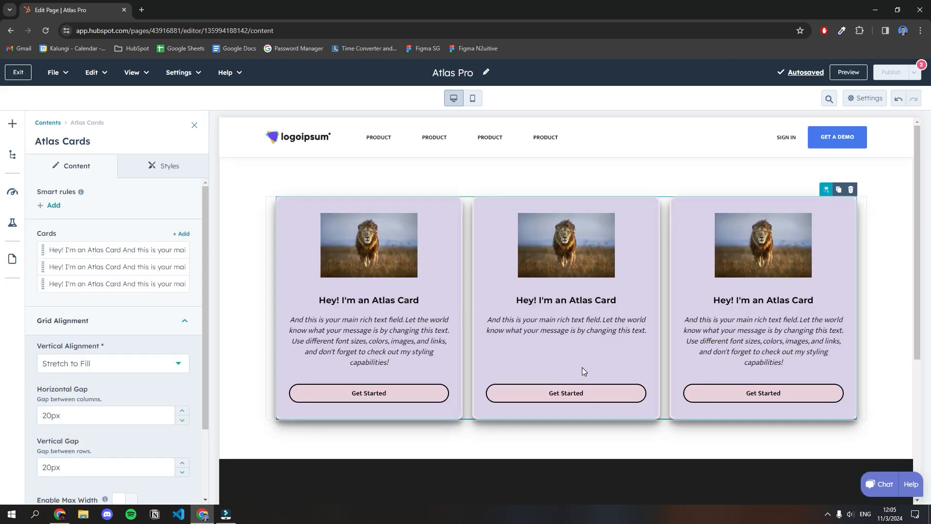
- Set the horizontal gap between the card columns to 60px and apply the change
{"action": "scroll", "coordinate": [102, 309], "scroll_direction": "down", "scroll_amount": 2}
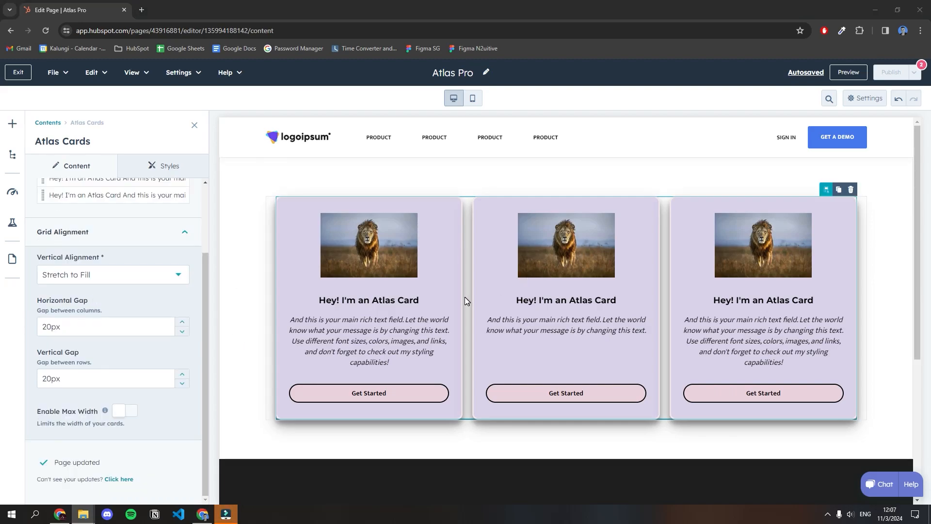
{"action": "left_click", "coordinate": [38, 329]}
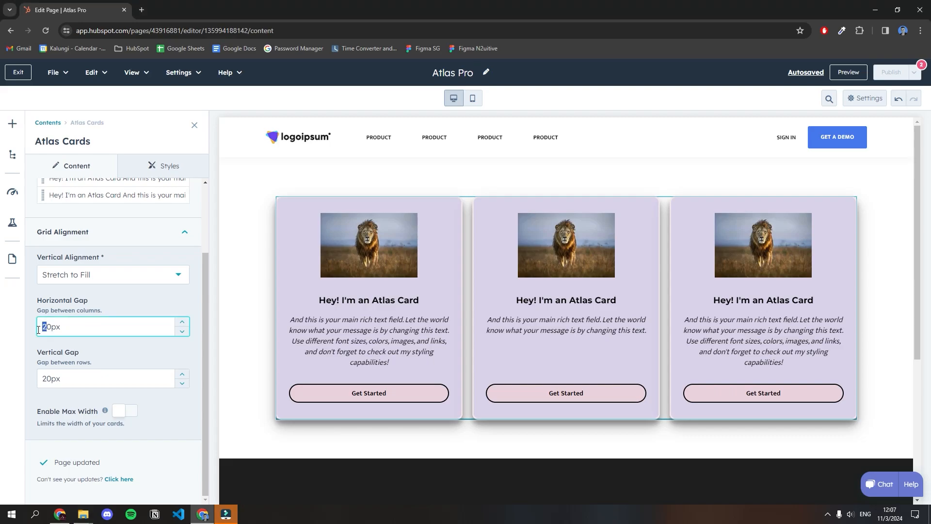
{"action": "type", "text": "6"}
{"action": "scroll", "coordinate": [84, 345], "scroll_direction": "up", "scroll_amount": 1}
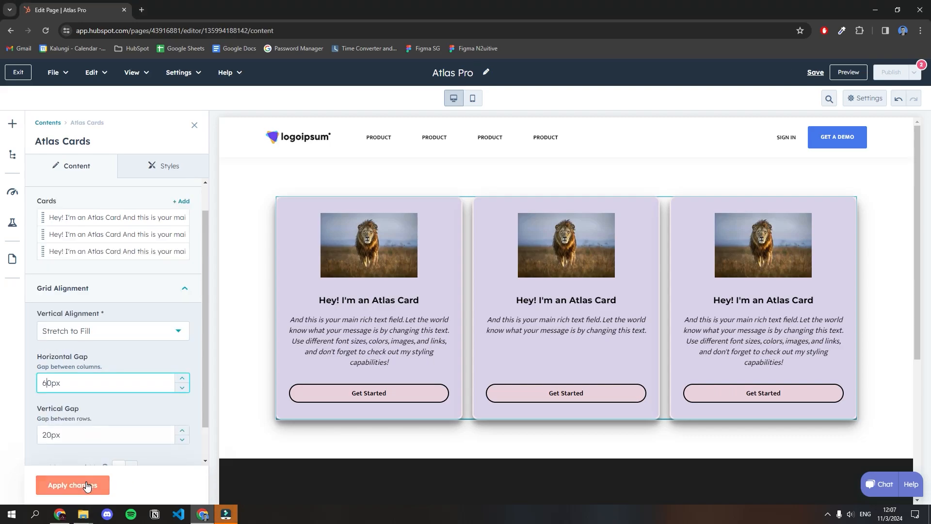
{"action": "left_click", "coordinate": [87, 485]}
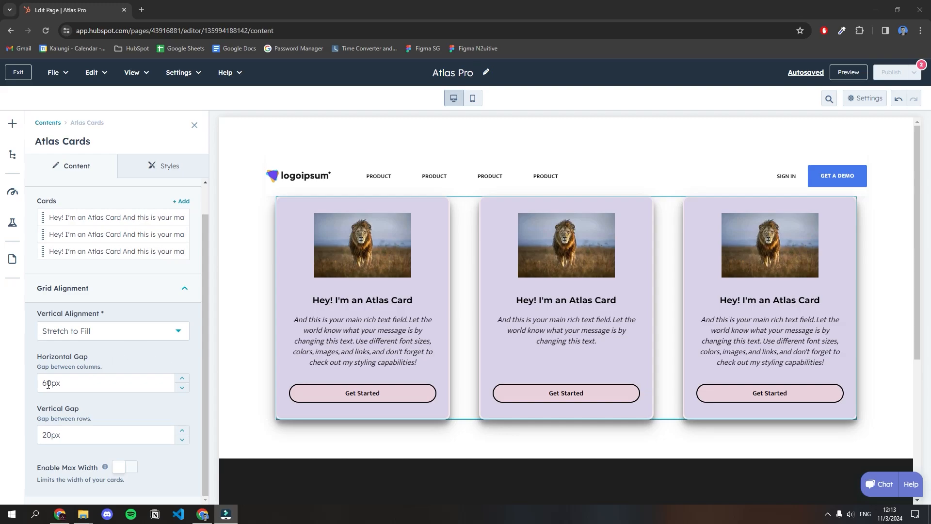
- Select the section containing the cards, set its content alignment to Center content and its maximum content width to 840px
{"action": "left_click", "coordinate": [247, 353]}
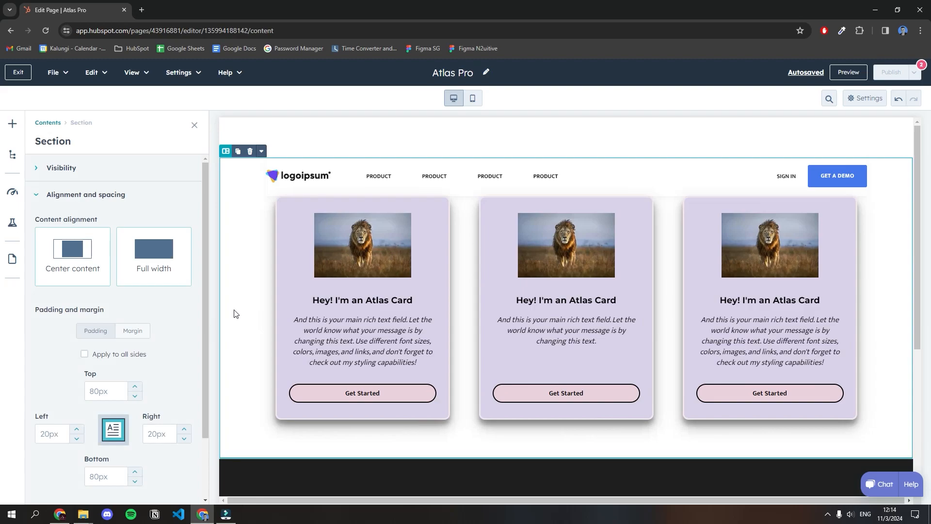
{"action": "left_click", "coordinate": [78, 268]}
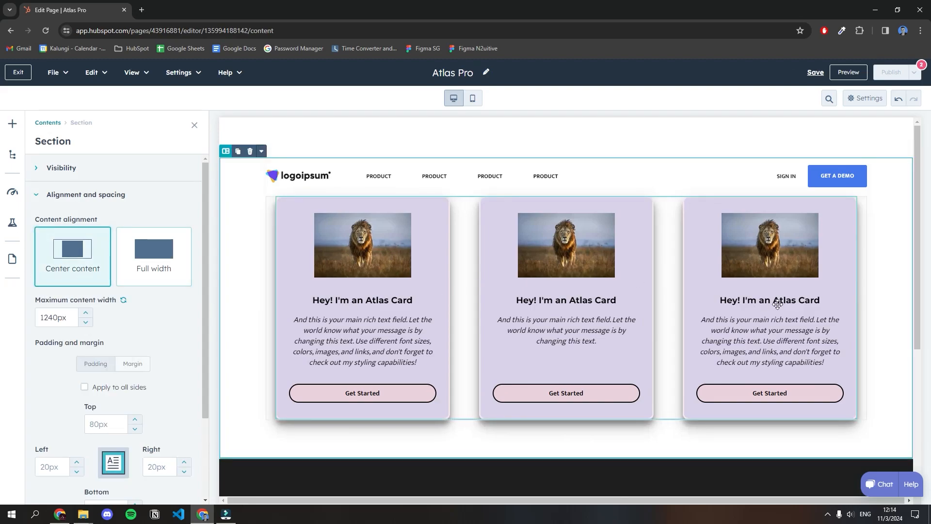
{"action": "left_click_drag", "start_coordinate": [40, 318], "coordinate": [48, 324]}
{"action": "type", "text": "8"}
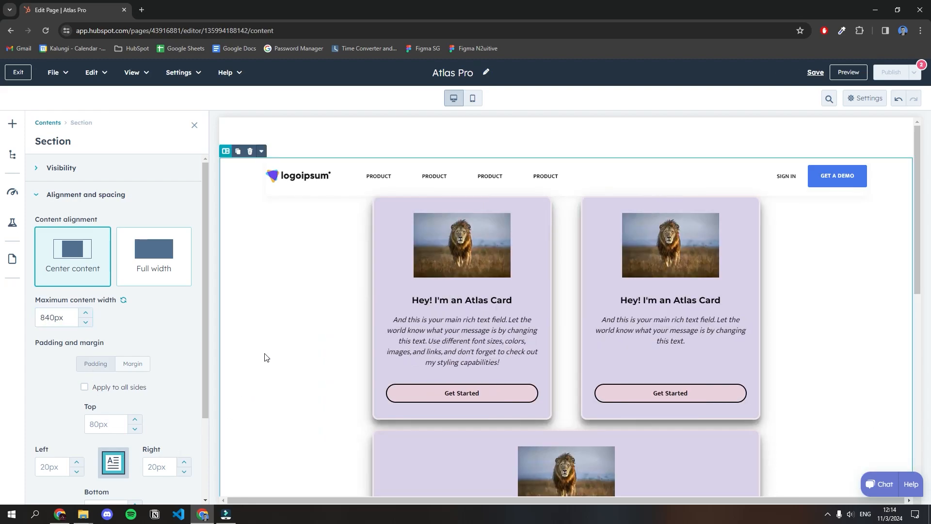
{"action": "scroll", "coordinate": [511, 268], "scroll_direction": "down", "scroll_amount": 2}
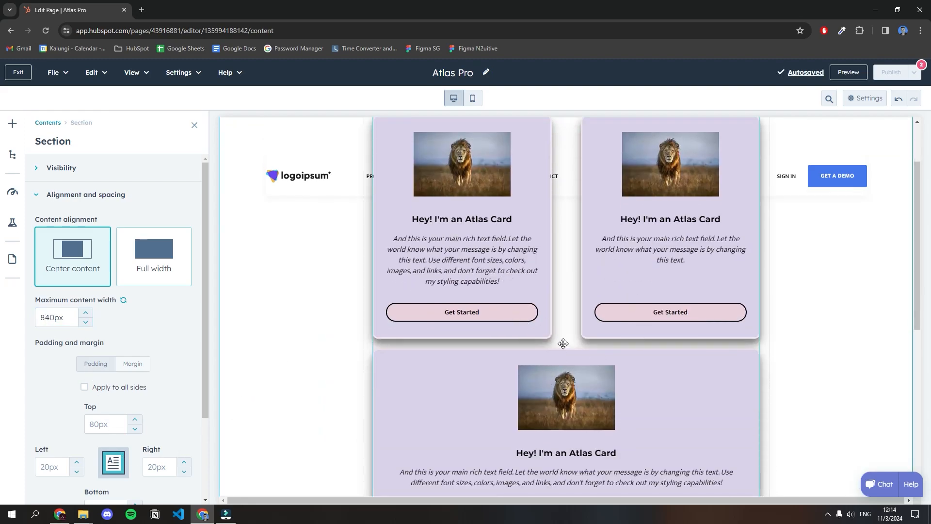
- Select the Atlas Cards module, set the vertical gap between the card rows to 60px and apply the change
{"action": "left_click", "coordinate": [563, 343]}
{"action": "left_click", "coordinate": [88, 322]}
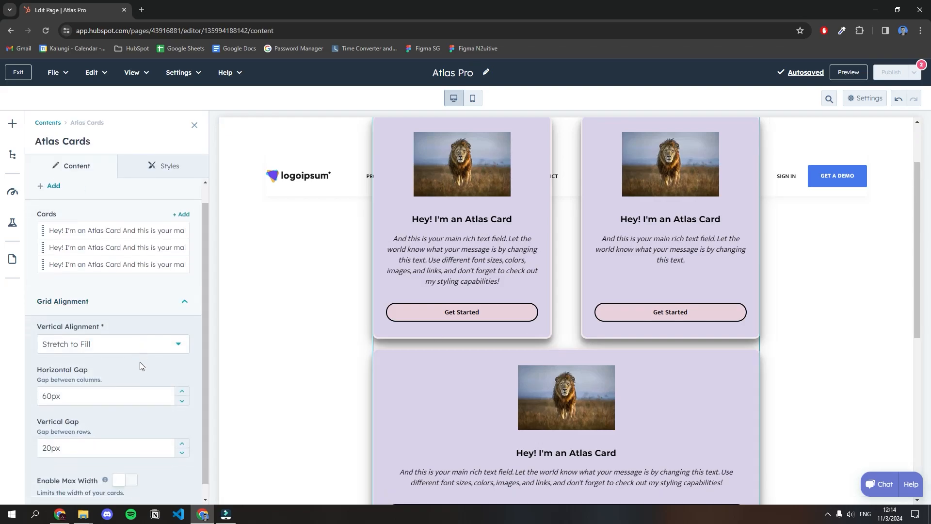
{"action": "left_click_drag", "start_coordinate": [47, 434], "coordinate": [43, 434]}
{"action": "type", "text": "6"}
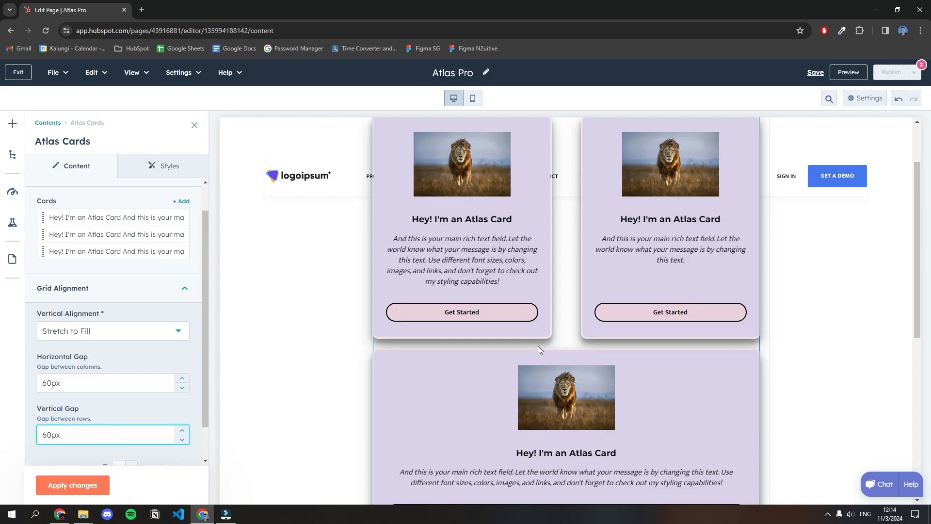
{"action": "left_click", "coordinate": [99, 483]}
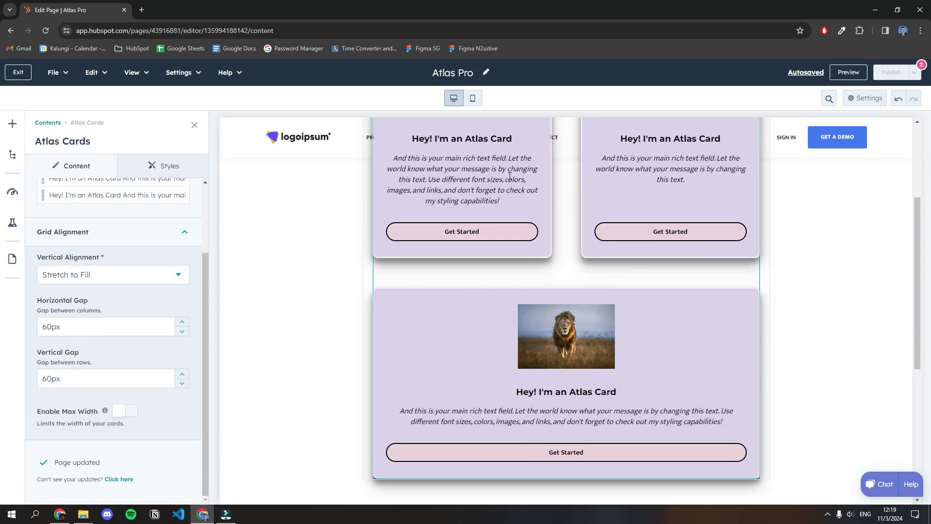
- Enable Max Width for the cards, set it to 360px and apply the change
{"action": "left_click", "coordinate": [132, 418]}
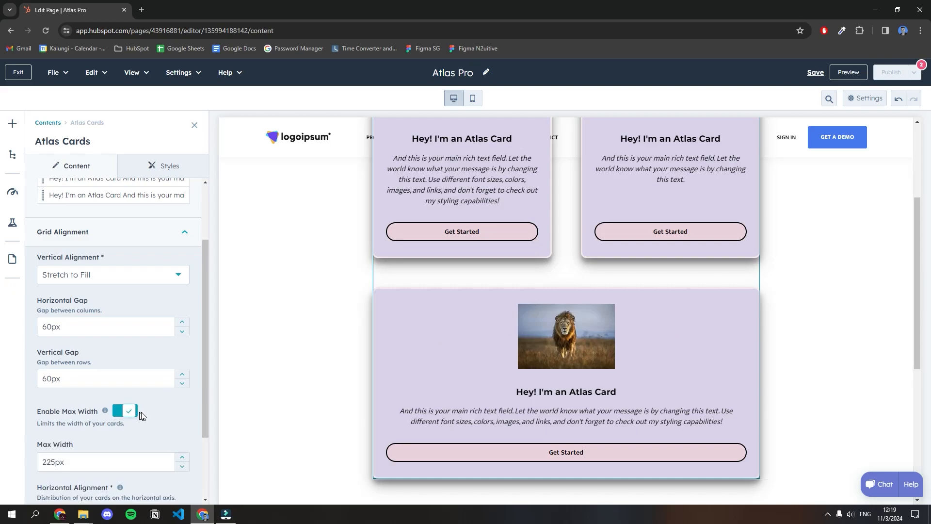
{"action": "scroll", "coordinate": [185, 403], "scroll_direction": "down", "scroll_amount": 2}
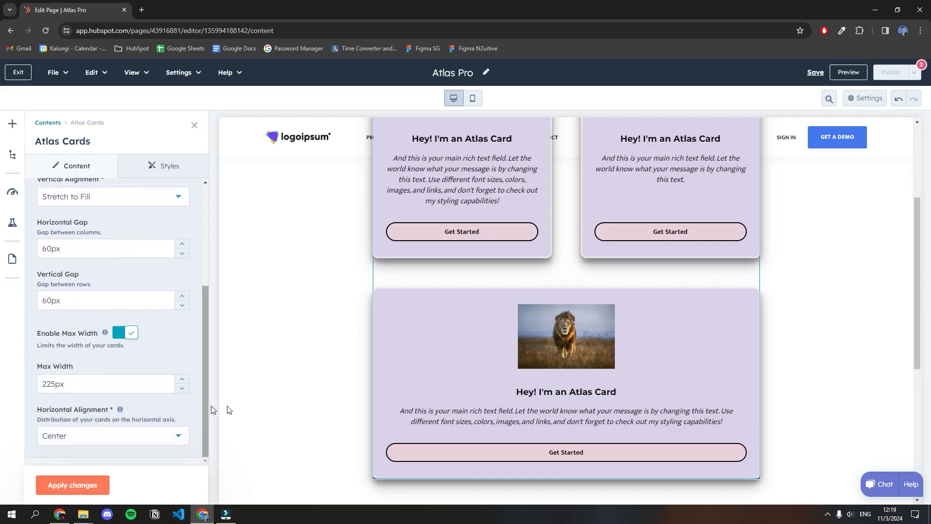
{"action": "left_click_drag", "start_coordinate": [78, 384], "coordinate": [17, 388]}
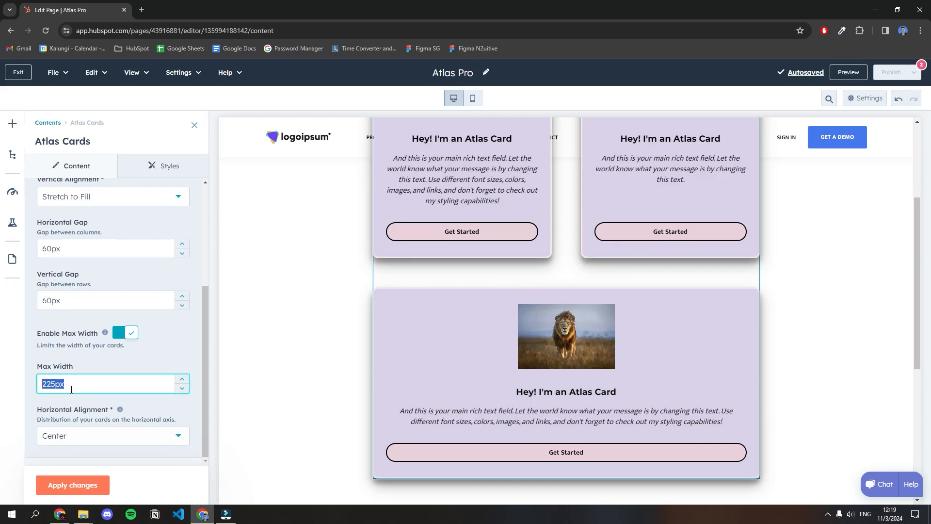
{"action": "type", "text": "360"}
{"action": "left_click", "coordinate": [76, 485]}
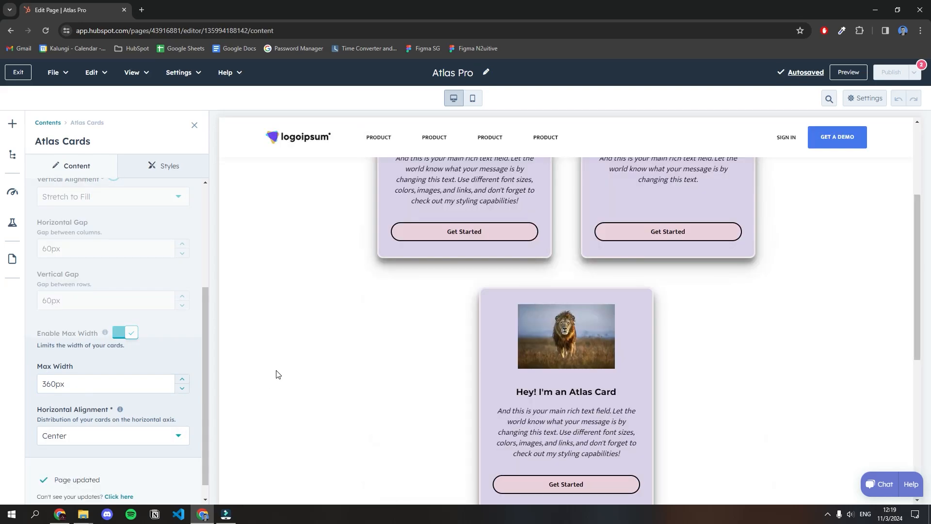
{"action": "scroll", "coordinate": [535, 381], "scroll_direction": "up", "scroll_amount": 2}
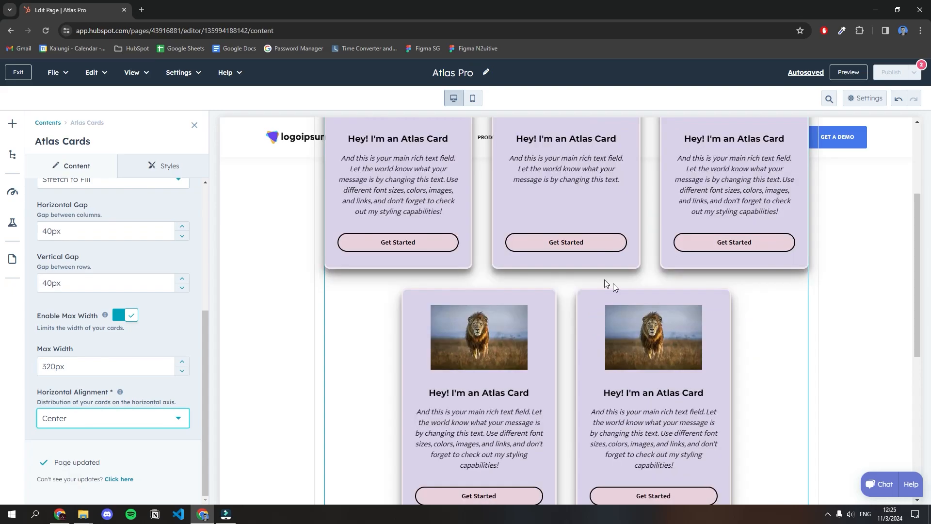
- Set the horizontal alignment of the card grid to Space Between and apply the change
{"action": "scroll", "coordinate": [581, 317], "scroll_direction": "down", "scroll_amount": 2}
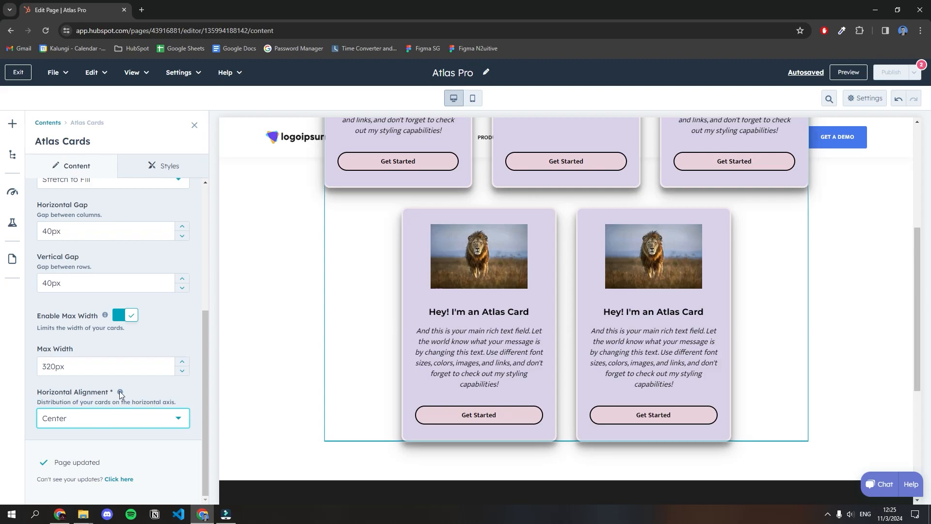
{"action": "left_click", "coordinate": [142, 418]}
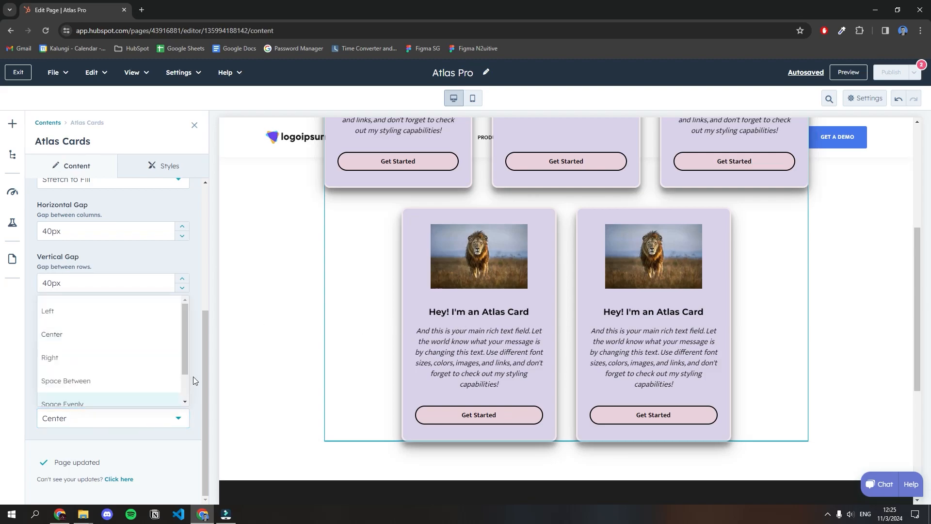
{"action": "scroll", "coordinate": [185, 360], "scroll_direction": "down", "scroll_amount": 1}
{"action": "left_click", "coordinate": [145, 348]}
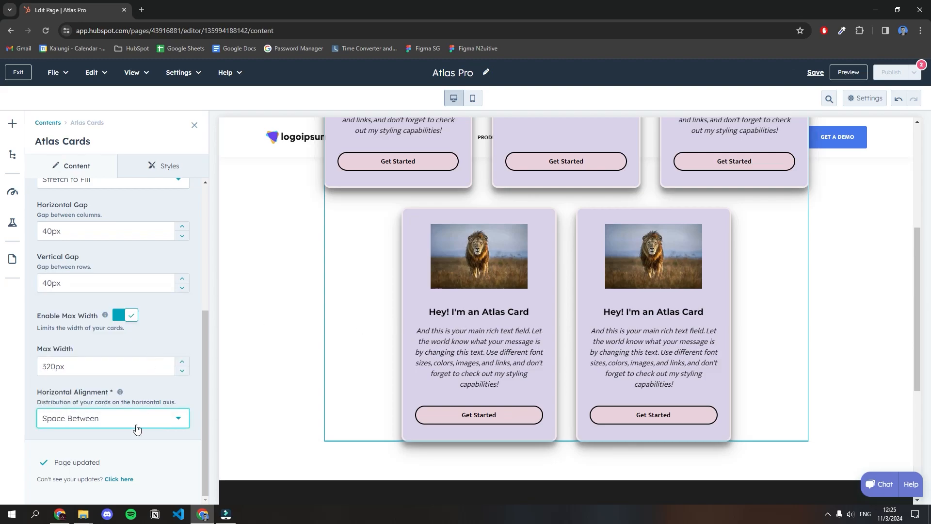
{"action": "left_click", "coordinate": [95, 484]}
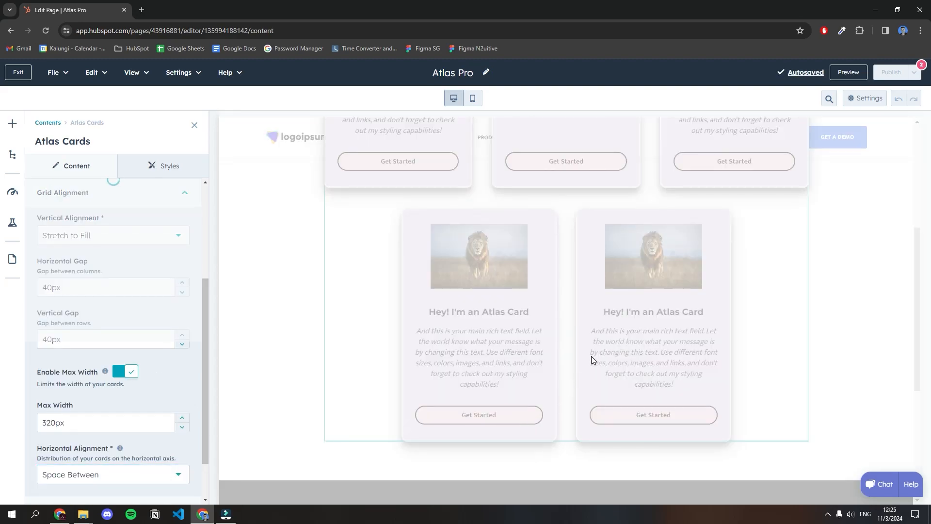
{"action": "scroll", "coordinate": [516, 383], "scroll_direction": "down", "scroll_amount": 1}
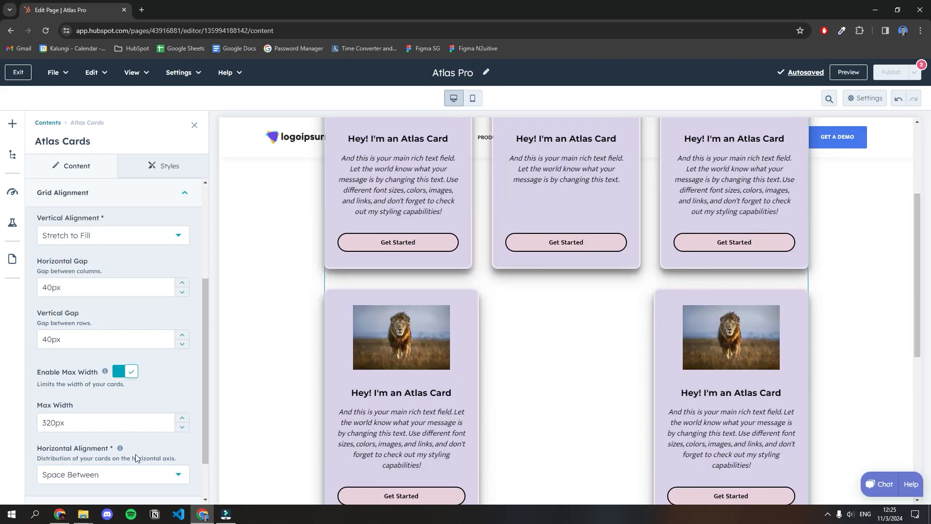
- Try the Space Evenly and Space Around horizontal alignments for the card grid, applying them to the page
{"action": "left_click", "coordinate": [138, 474]}
{"action": "left_click", "coordinate": [122, 424]}
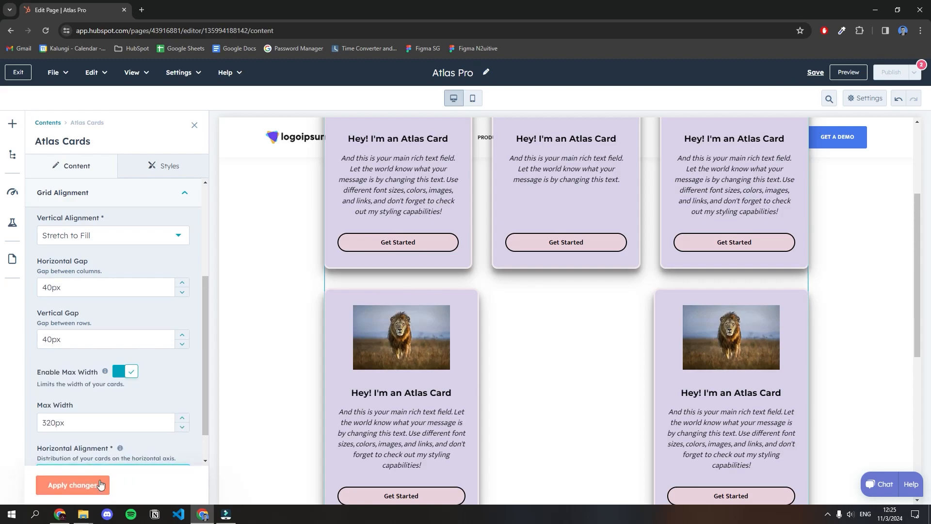
{"action": "left_click", "coordinate": [119, 438]}
{"action": "left_click", "coordinate": [109, 407]}
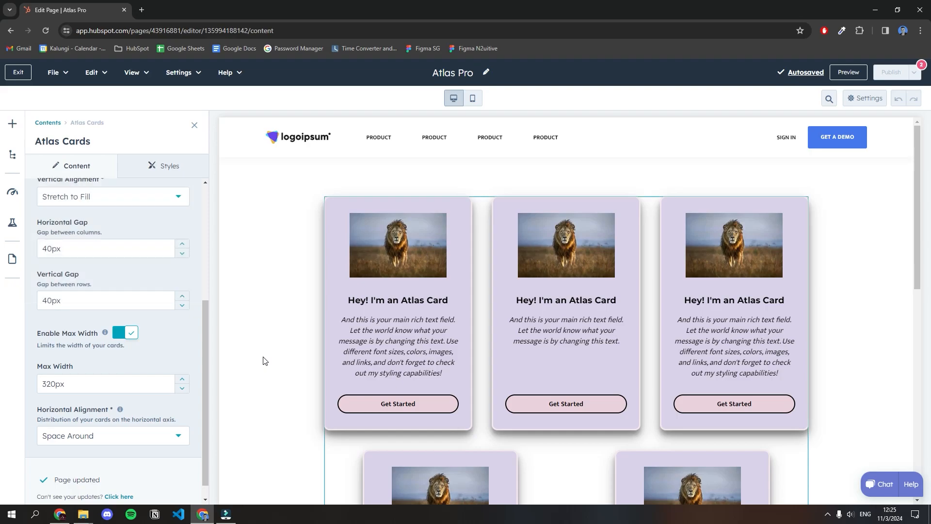
{"action": "left_click", "coordinate": [130, 448]}
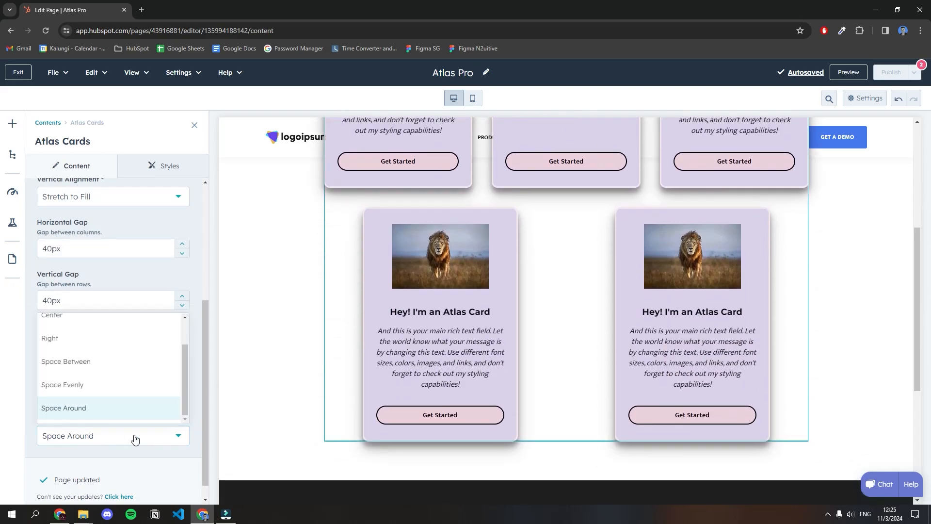
{"action": "left_click", "coordinate": [121, 378]}
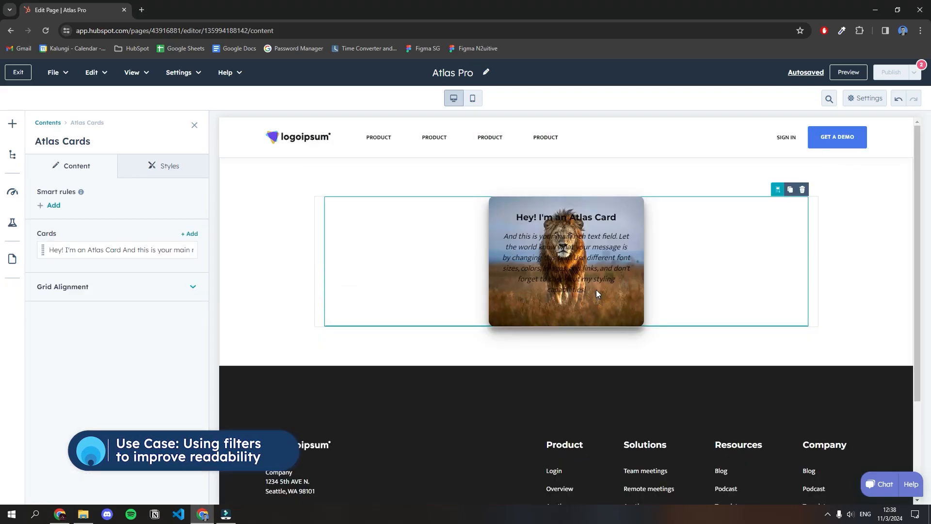
{"action": "left_click_drag", "start_coordinate": [595, 290], "coordinate": [513, 221]}
{"action": "left_click", "coordinate": [510, 220]}
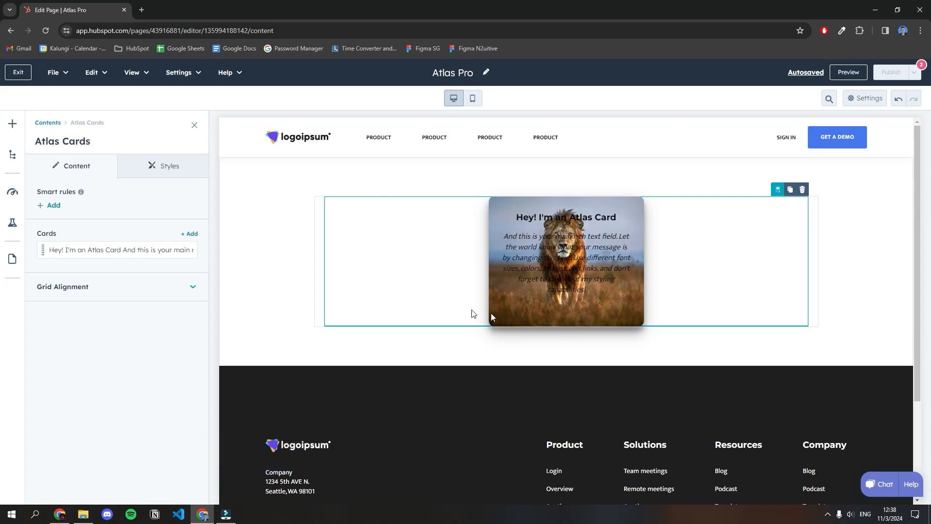
- Open the card's content, change the color of its heading and paragraph text to white and apply the change
{"action": "left_click", "coordinate": [171, 250]}
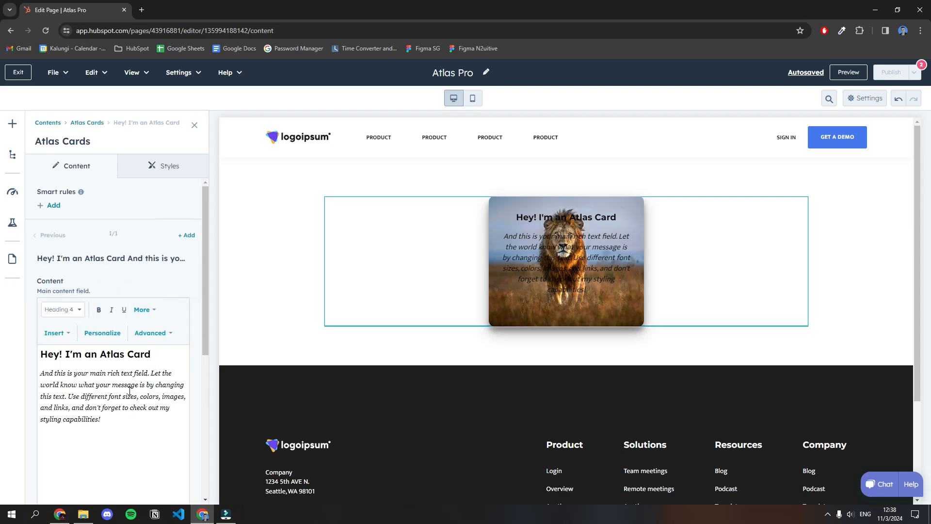
{"action": "left_click_drag", "start_coordinate": [119, 421], "coordinate": [33, 362]}
{"action": "left_click", "coordinate": [147, 320]}
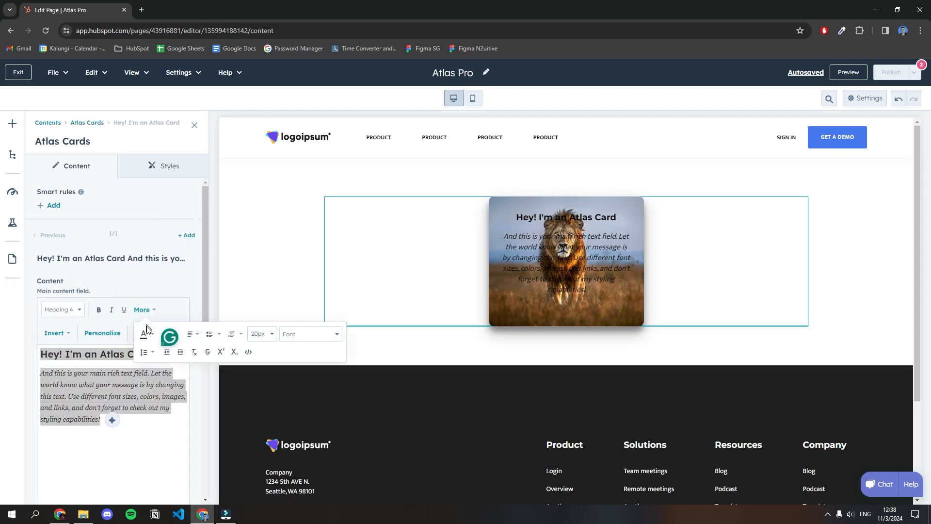
{"action": "left_click", "coordinate": [153, 334]}
{"action": "left_click", "coordinate": [154, 396]}
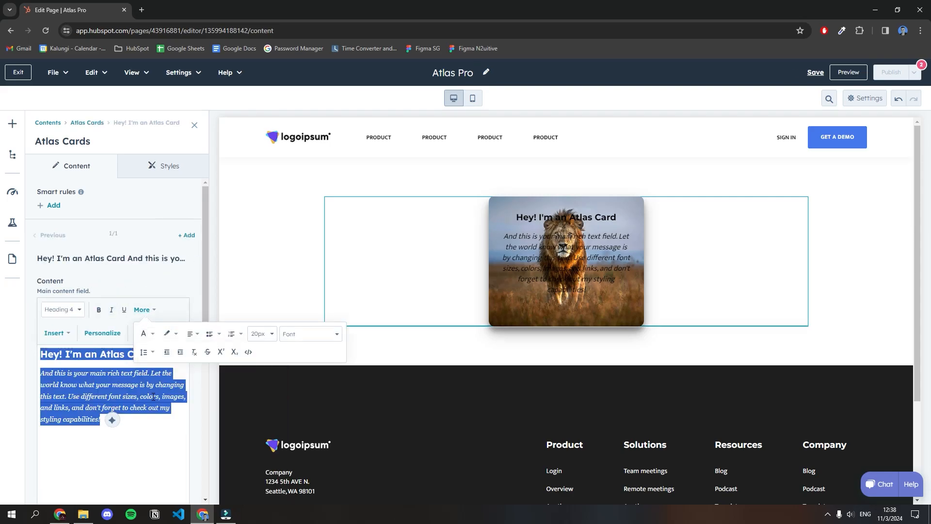
{"action": "left_click", "coordinate": [104, 500]}
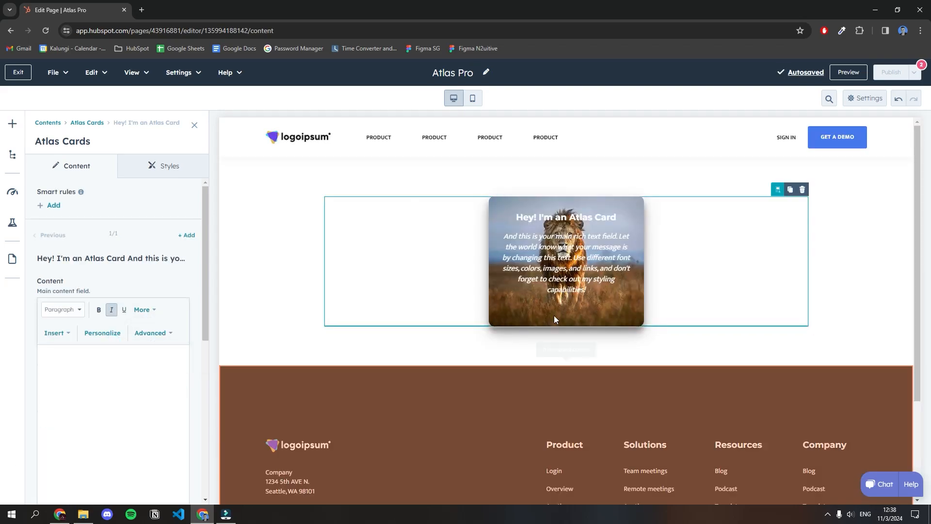
- Enable the Brightness filter for the card's background image, set it to 70% and apply the change
{"action": "left_click", "coordinate": [148, 169]}
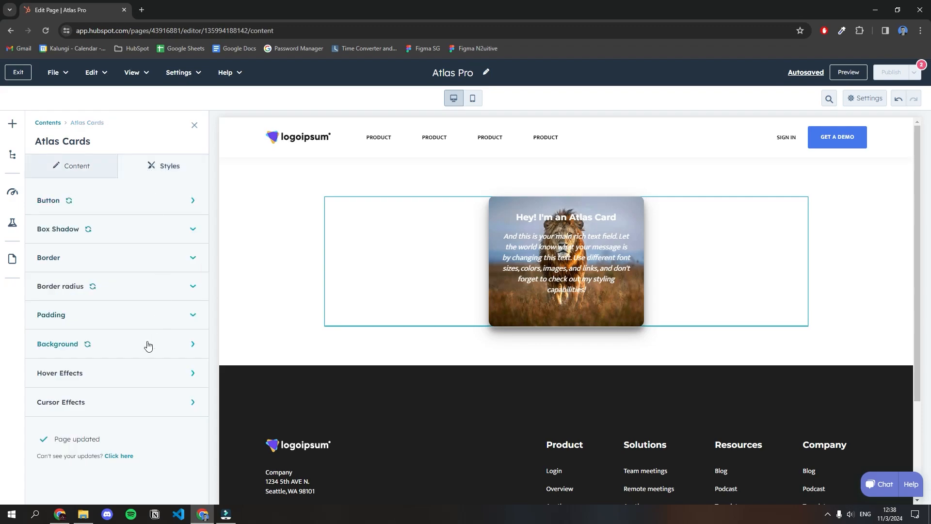
{"action": "left_click", "coordinate": [103, 345]}
{"action": "scroll", "coordinate": [146, 412], "scroll_direction": "down", "scroll_amount": 3}
{"action": "left_click", "coordinate": [129, 425]}
{"action": "scroll", "coordinate": [136, 398], "scroll_direction": "down", "scroll_amount": 5}
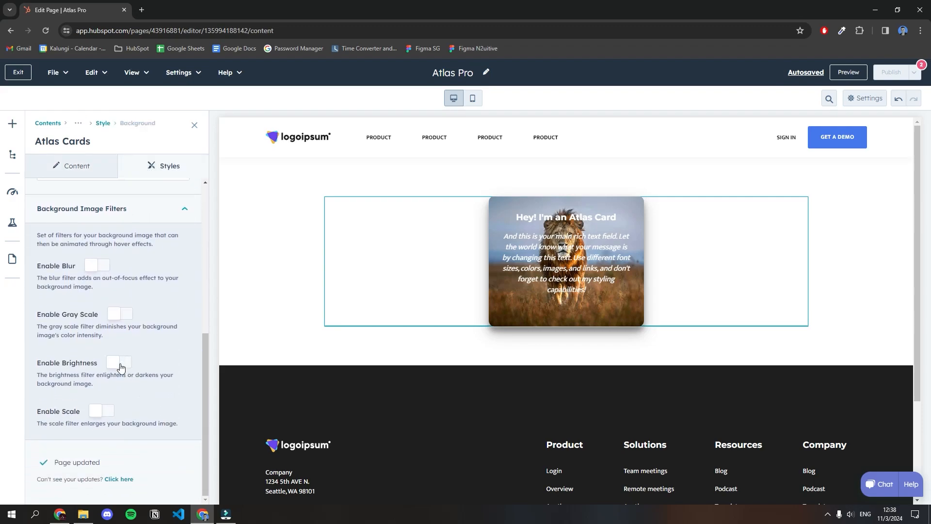
{"action": "left_click", "coordinate": [120, 367]}
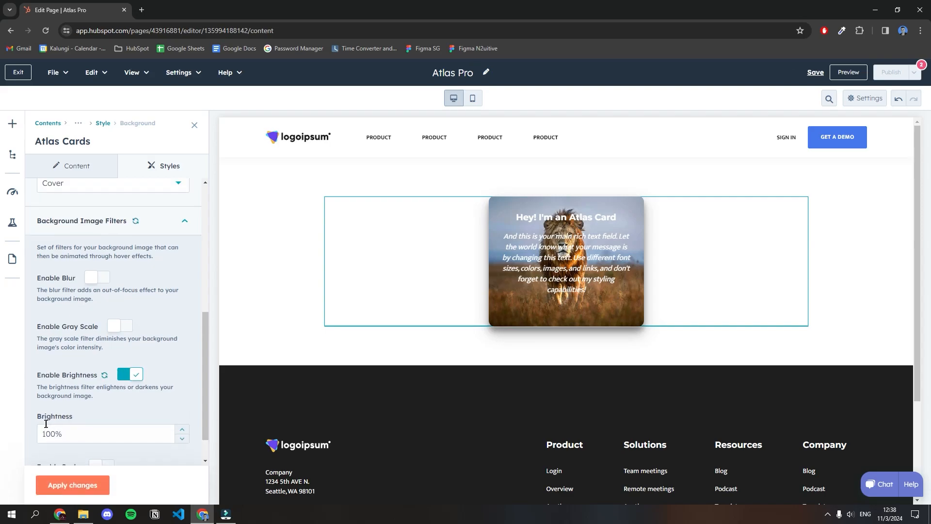
{"action": "scroll", "coordinate": [46, 417], "scroll_direction": "down", "scroll_amount": 1}
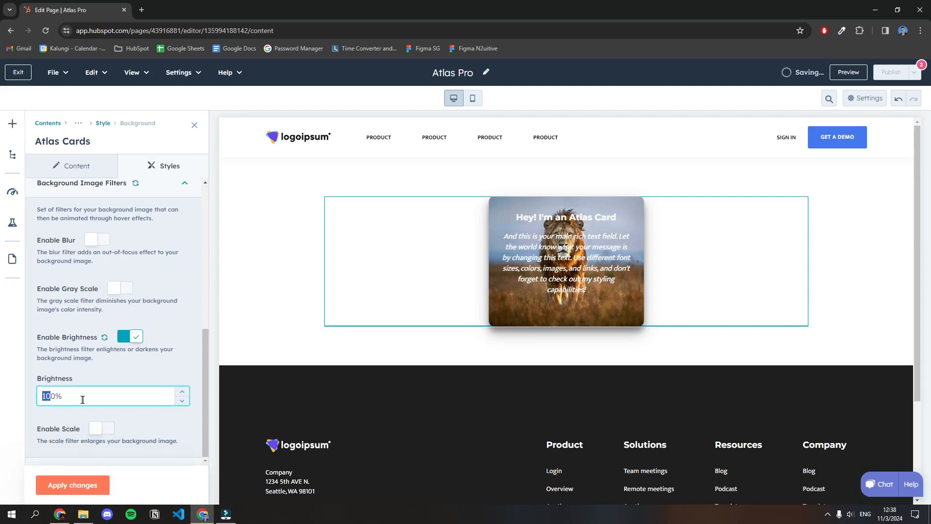
{"action": "left_click", "coordinate": [80, 487]}
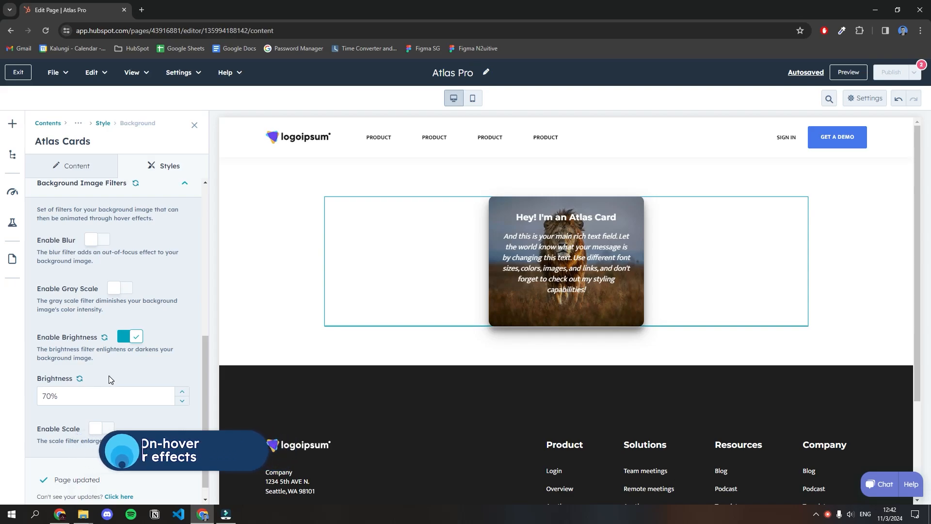
- Enable the Brightness background image filter at 90% in the cards' hover effects, apply it and preview the page in a new tab
{"action": "left_click", "coordinate": [104, 125]}
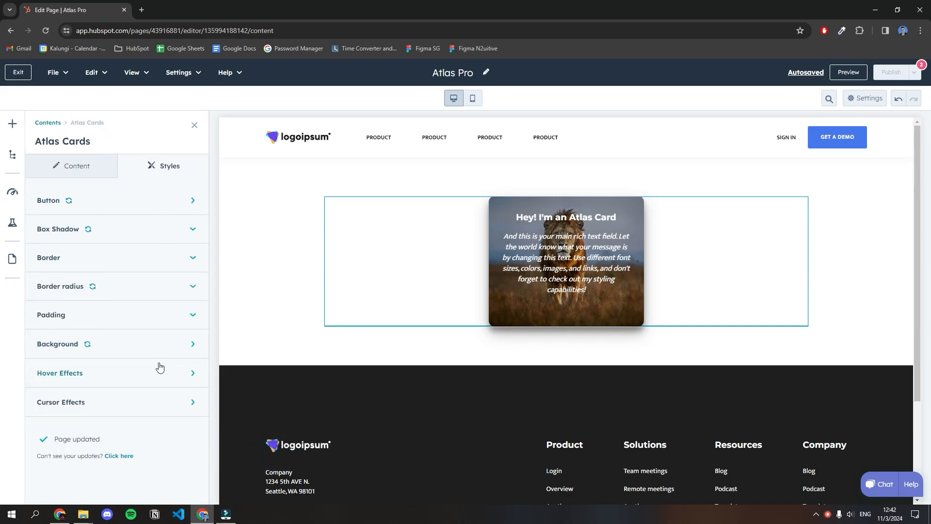
{"action": "left_click", "coordinate": [137, 374]}
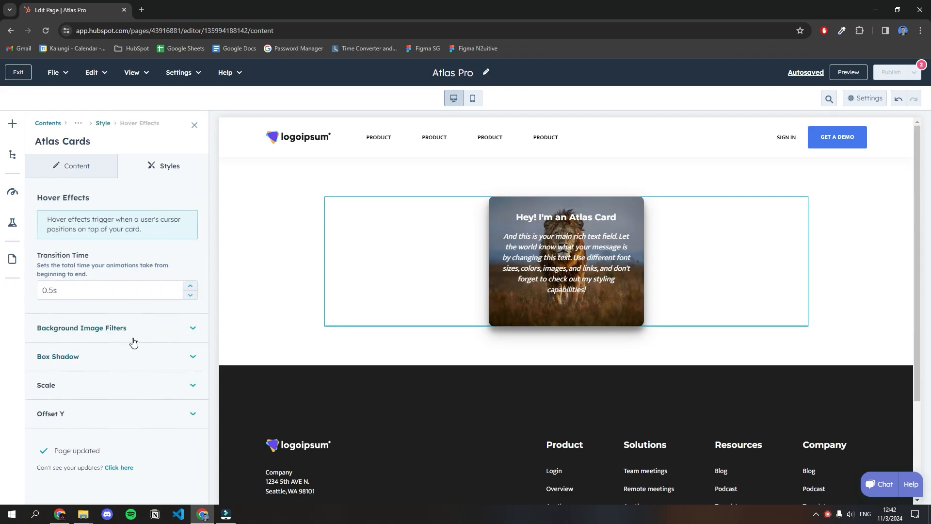
{"action": "left_click", "coordinate": [156, 330]}
{"action": "scroll", "coordinate": [179, 342], "scroll_direction": "down", "scroll_amount": 3}
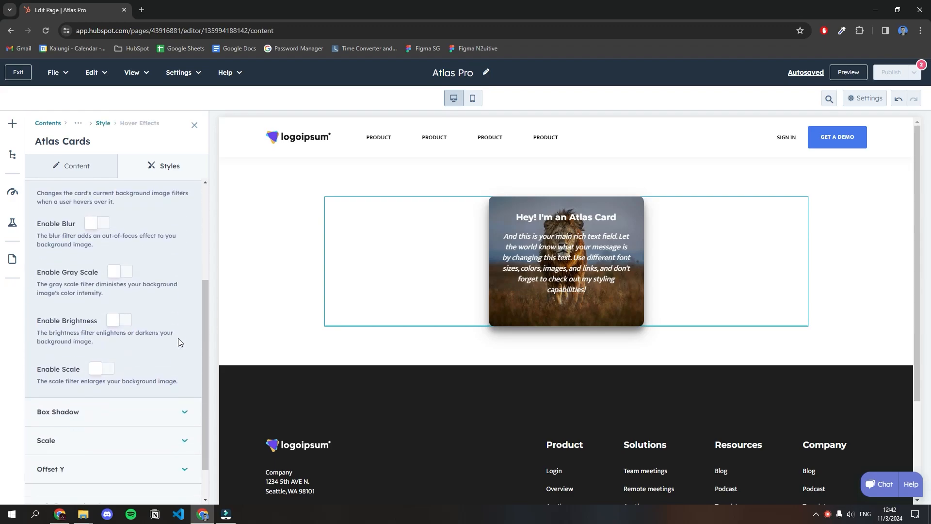
{"action": "left_click", "coordinate": [124, 323]}
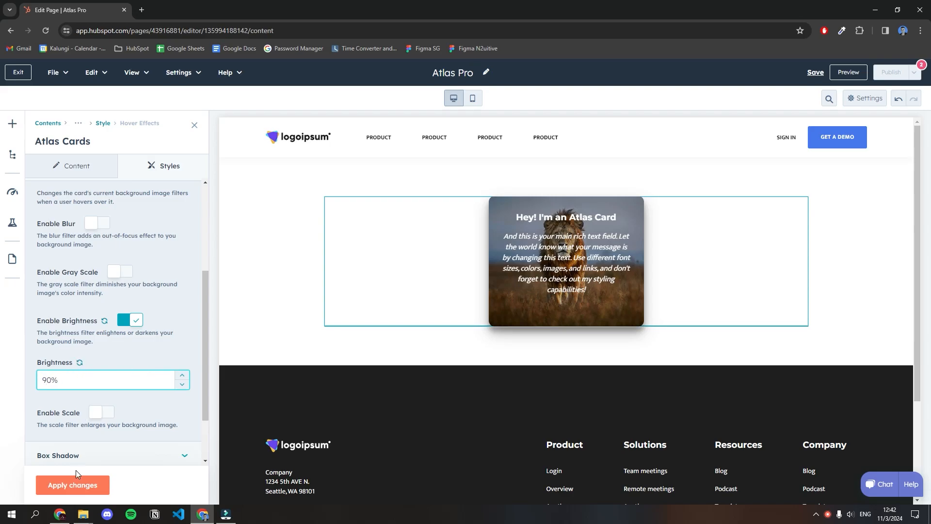
{"action": "left_click", "coordinate": [80, 485]}
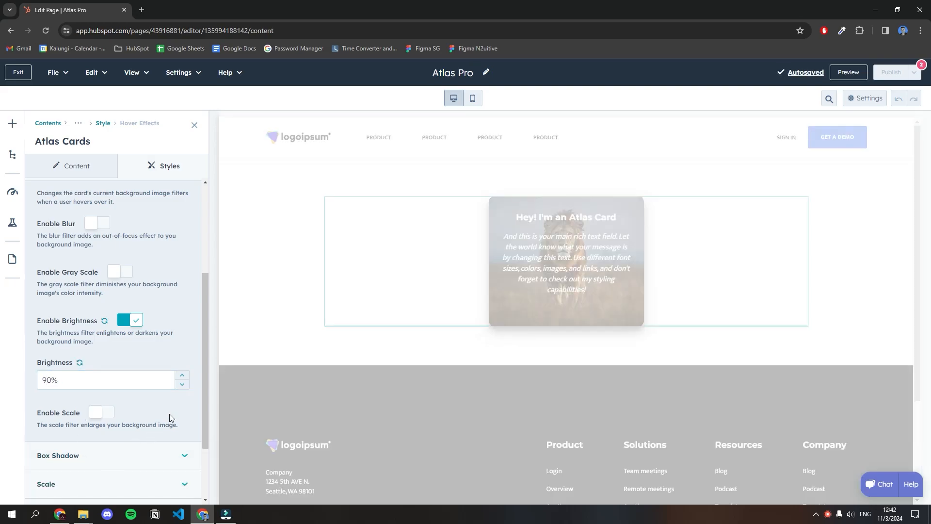
{"action": "left_click", "coordinate": [848, 77]}
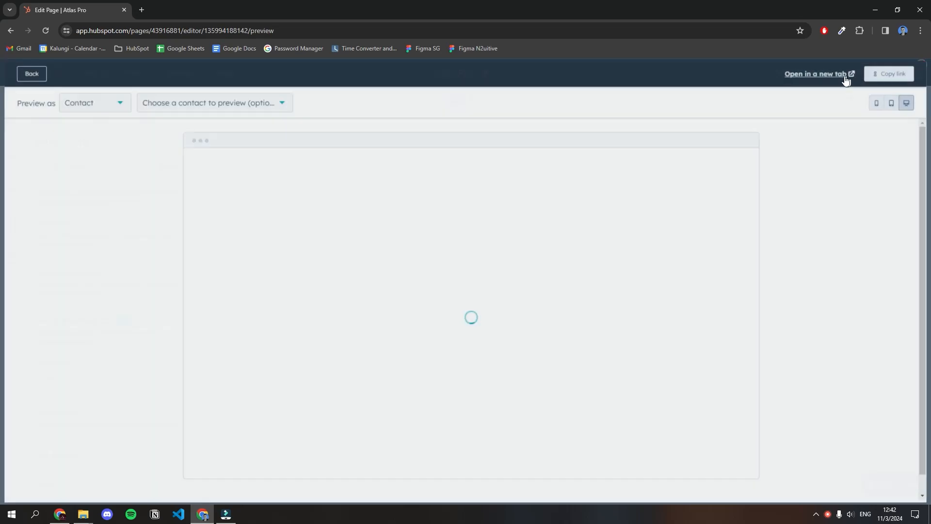
{"action": "left_click", "coordinate": [839, 72]}
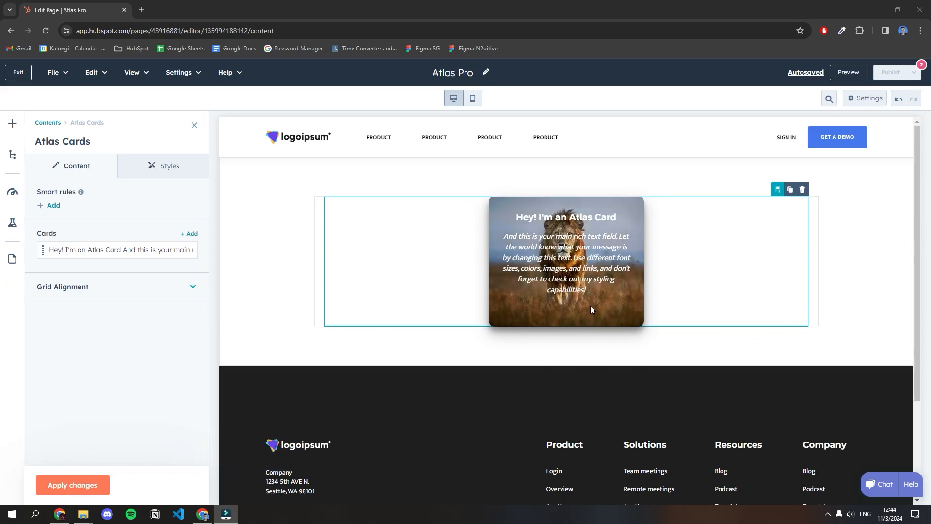
- Duplicate the existing Atlas card twice to make a row of three cards and apply the change
{"action": "left_click", "coordinate": [163, 171]}
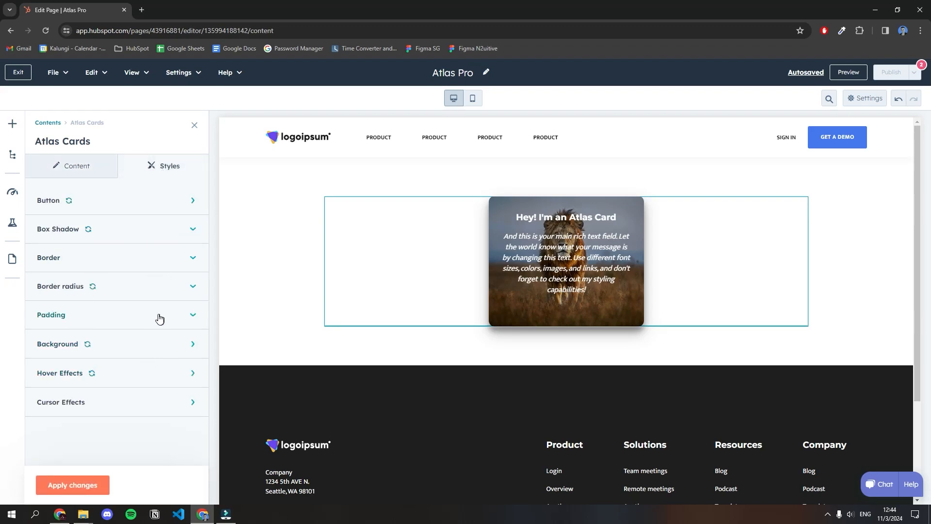
{"action": "left_click", "coordinate": [94, 174]}
{"action": "left_click_drag", "start_coordinate": [193, 249], "coordinate": [170, 265]}
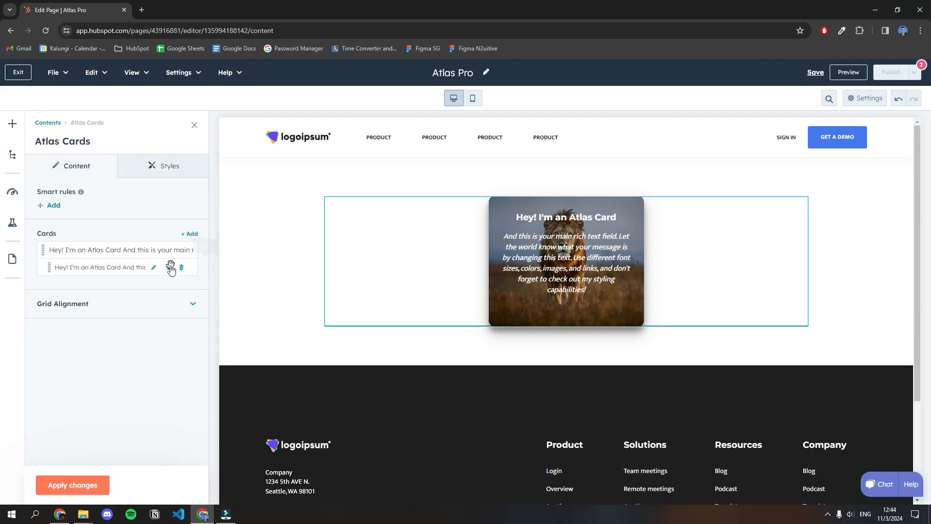
{"action": "left_click", "coordinate": [173, 269]}
{"action": "left_click", "coordinate": [105, 484]}
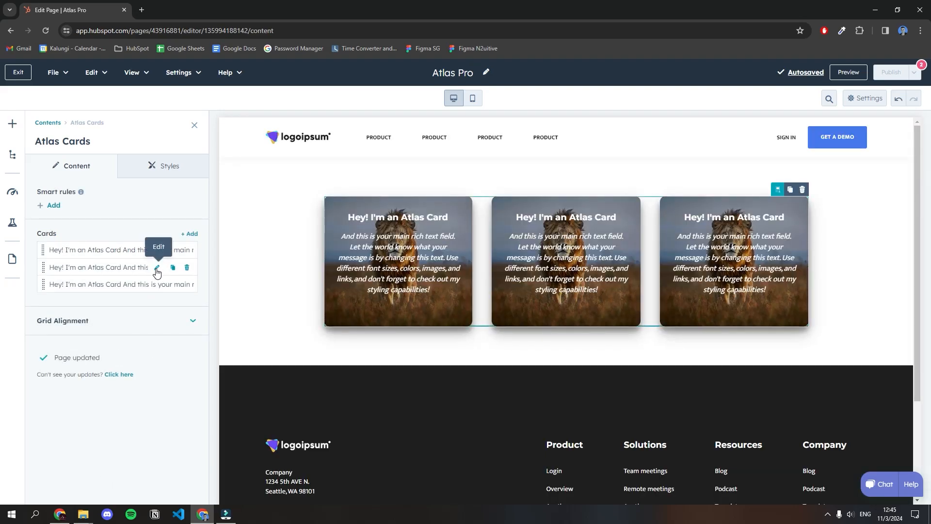
- Turn on Overwrite Background in the second card's overwrite styles and set the background choice to Image
{"action": "left_click", "coordinate": [156, 268]}
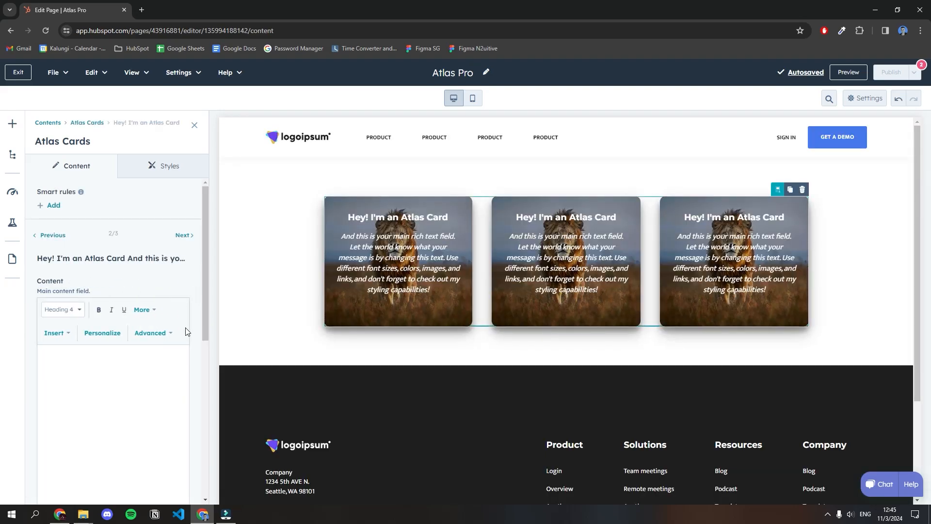
{"action": "scroll", "coordinate": [185, 358], "scroll_direction": "down", "scroll_amount": 10}
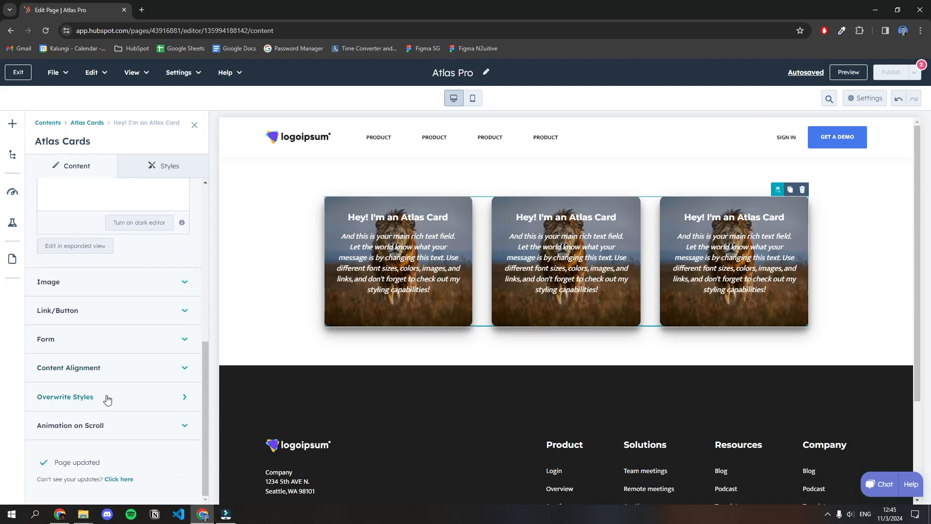
{"action": "left_click", "coordinate": [115, 399]}
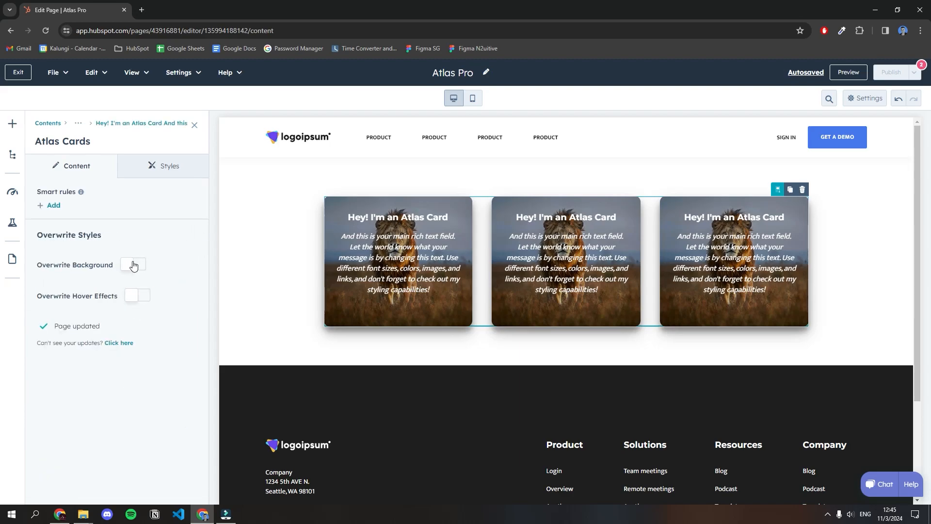
{"action": "left_click", "coordinate": [133, 265]}
{"action": "left_click", "coordinate": [129, 306]}
{"action": "left_click", "coordinate": [133, 317]}
{"action": "left_click", "coordinate": [110, 381]}
{"action": "scroll", "coordinate": [129, 370], "scroll_direction": "down", "scroll_amount": 2}
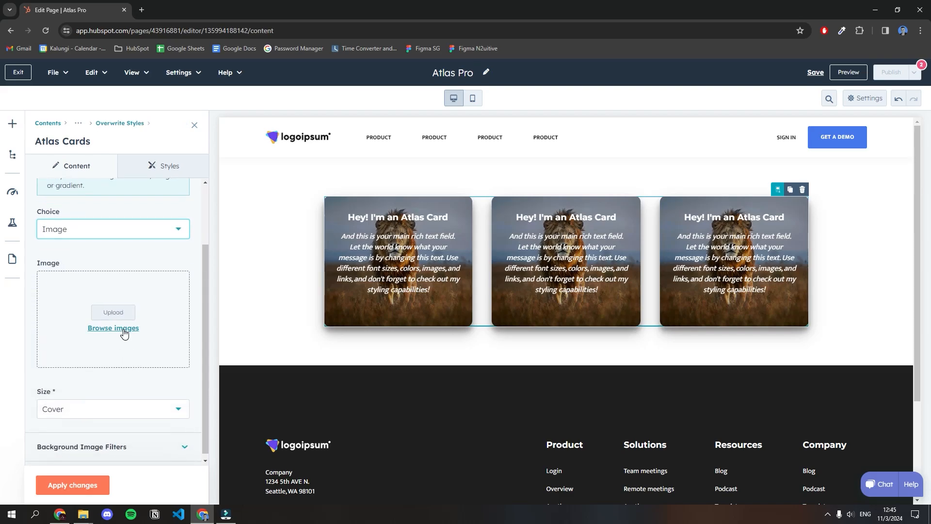
- Use the recent eagle picture as the second card's background image, apply the change and open the page preview
{"action": "left_click", "coordinate": [113, 328]}
{"action": "scroll", "coordinate": [831, 206], "scroll_direction": "down", "scroll_amount": 4}
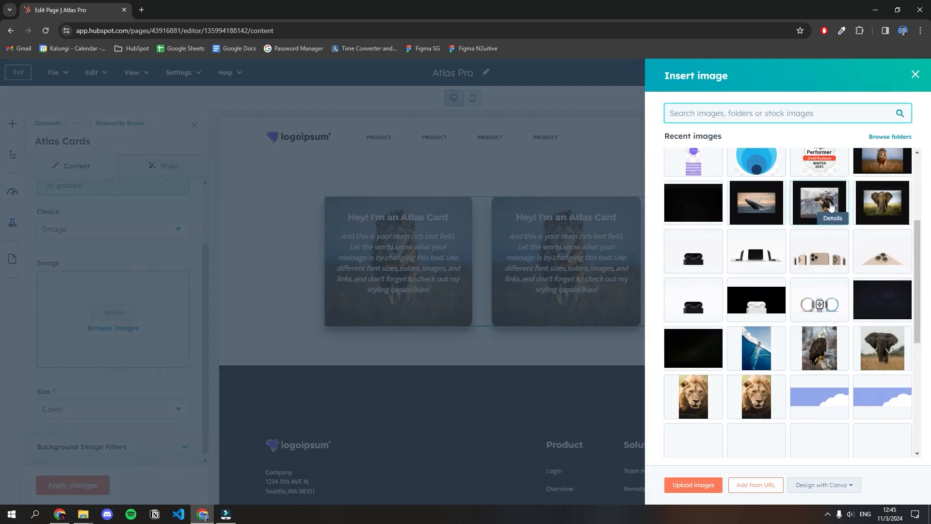
{"action": "left_click", "coordinate": [830, 204]}
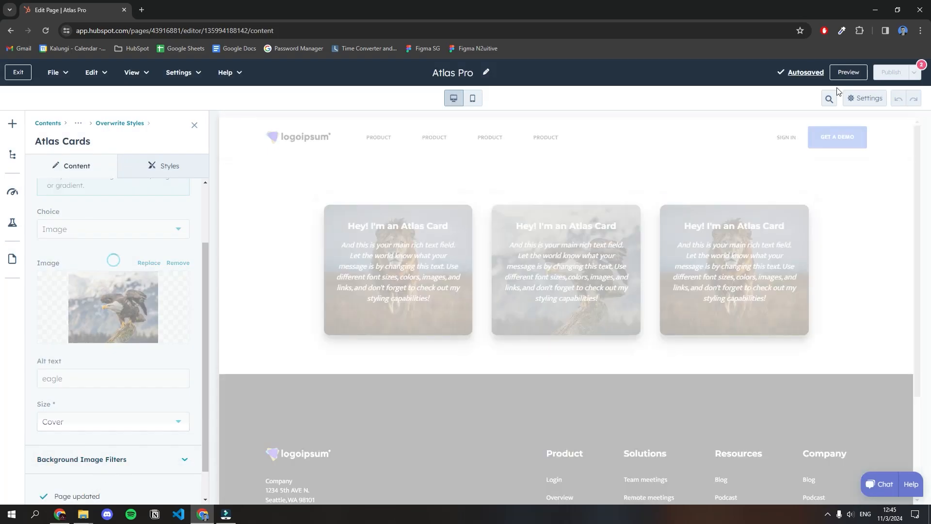
{"action": "left_click", "coordinate": [834, 73]}
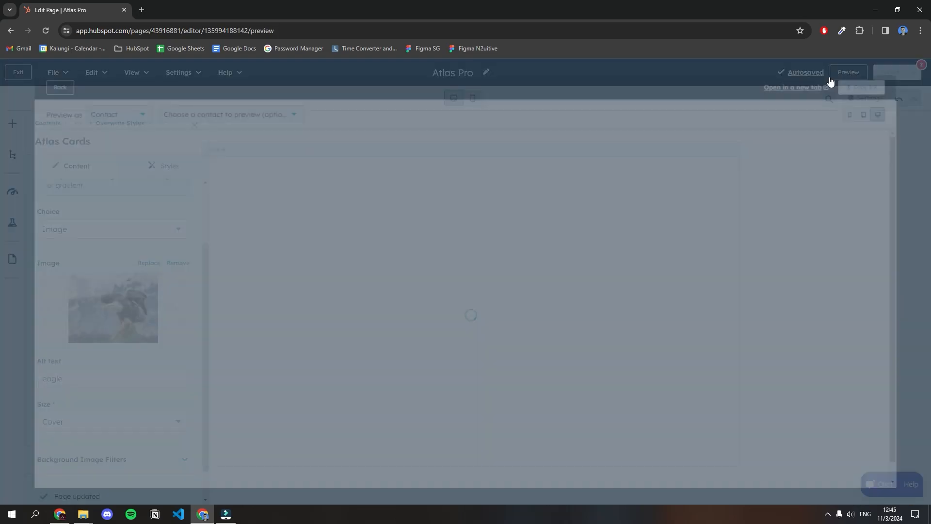